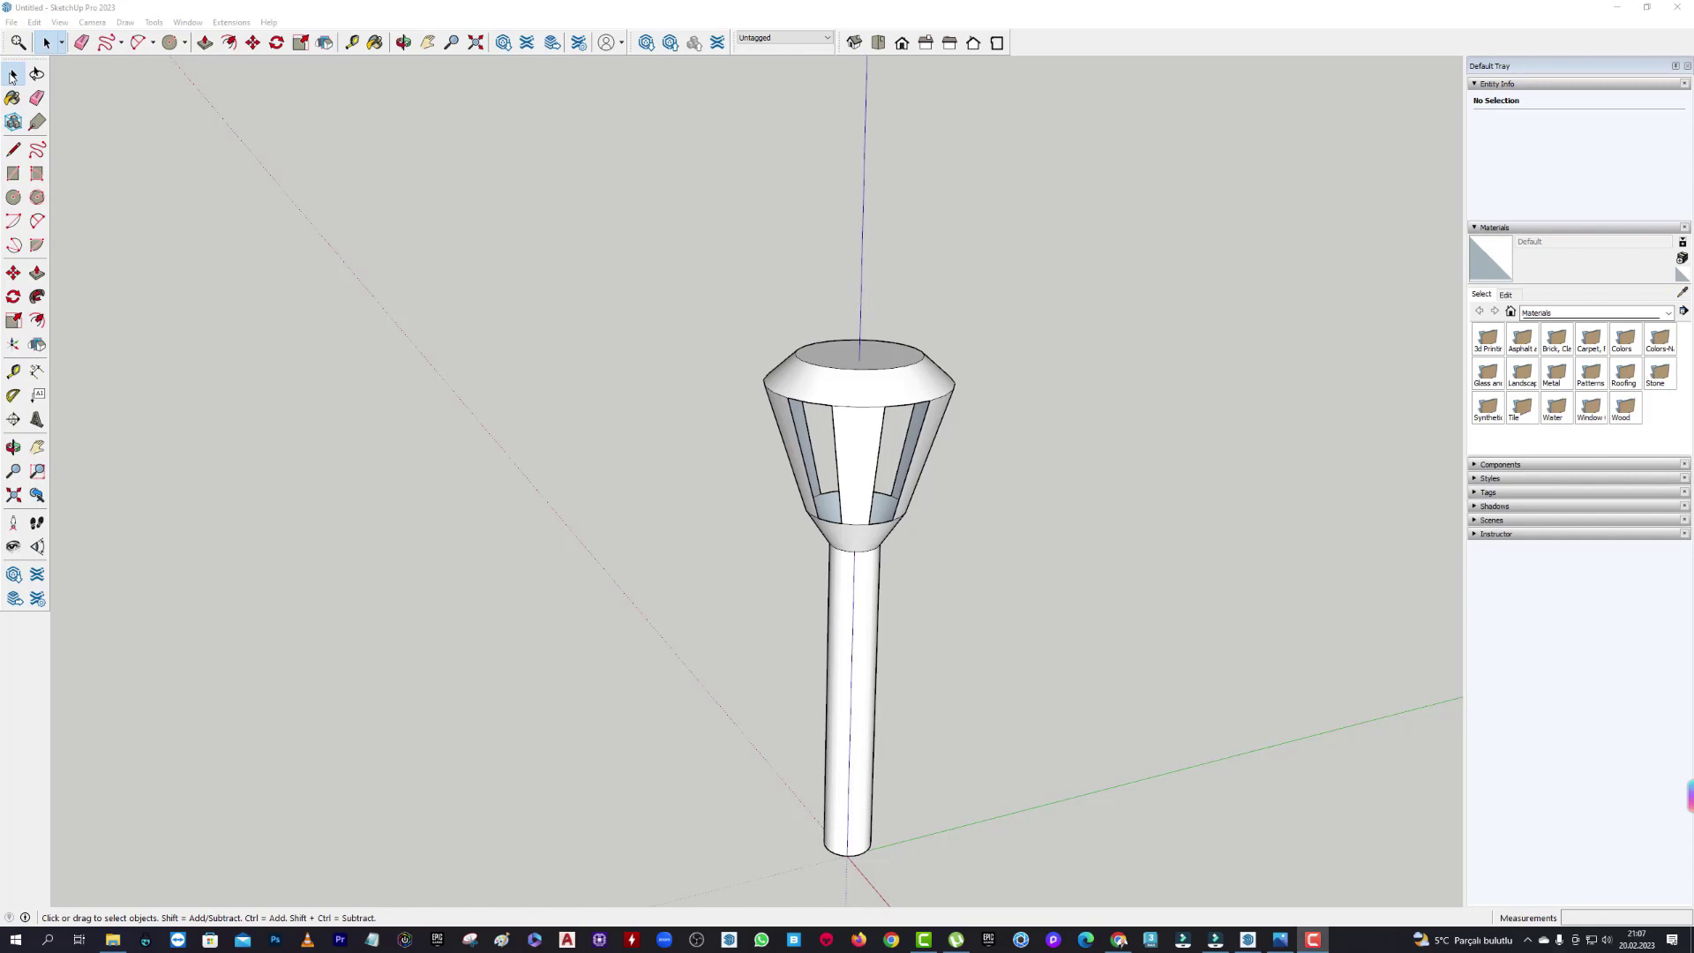
# Select the whole lamp model and orbit until the lamp stands upright.
pyautogui.click(13, 76)
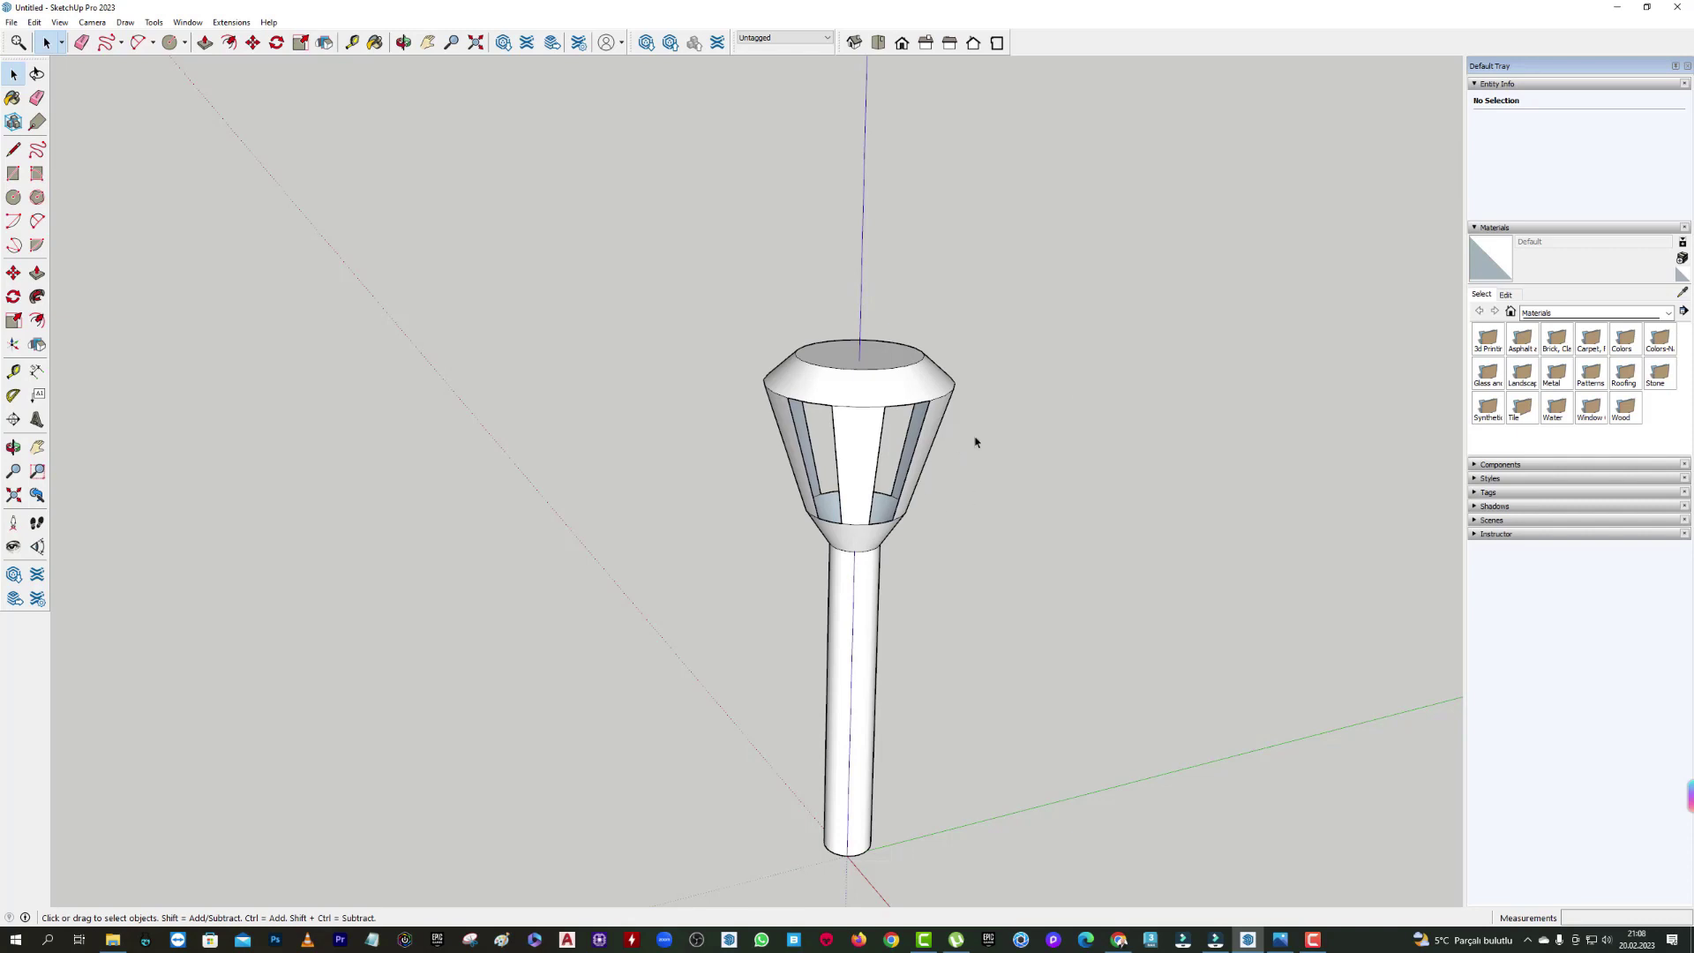
pyautogui.scroll(-3, 975, 441)
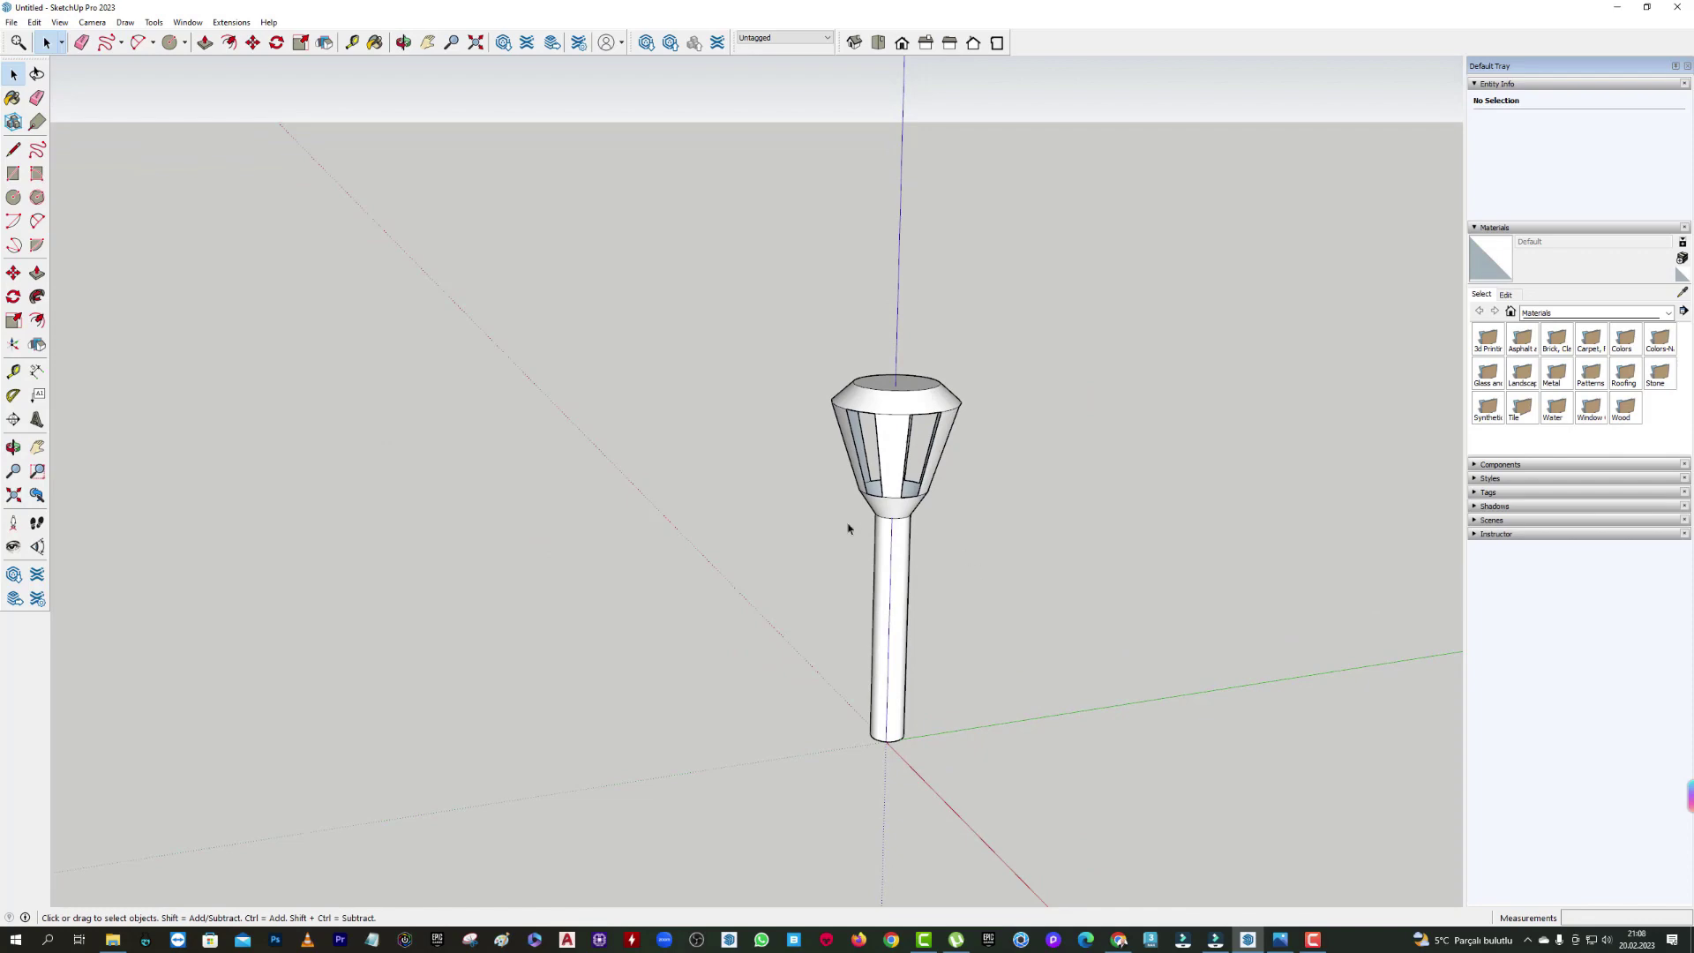
pyautogui.tripleClick(897, 447)
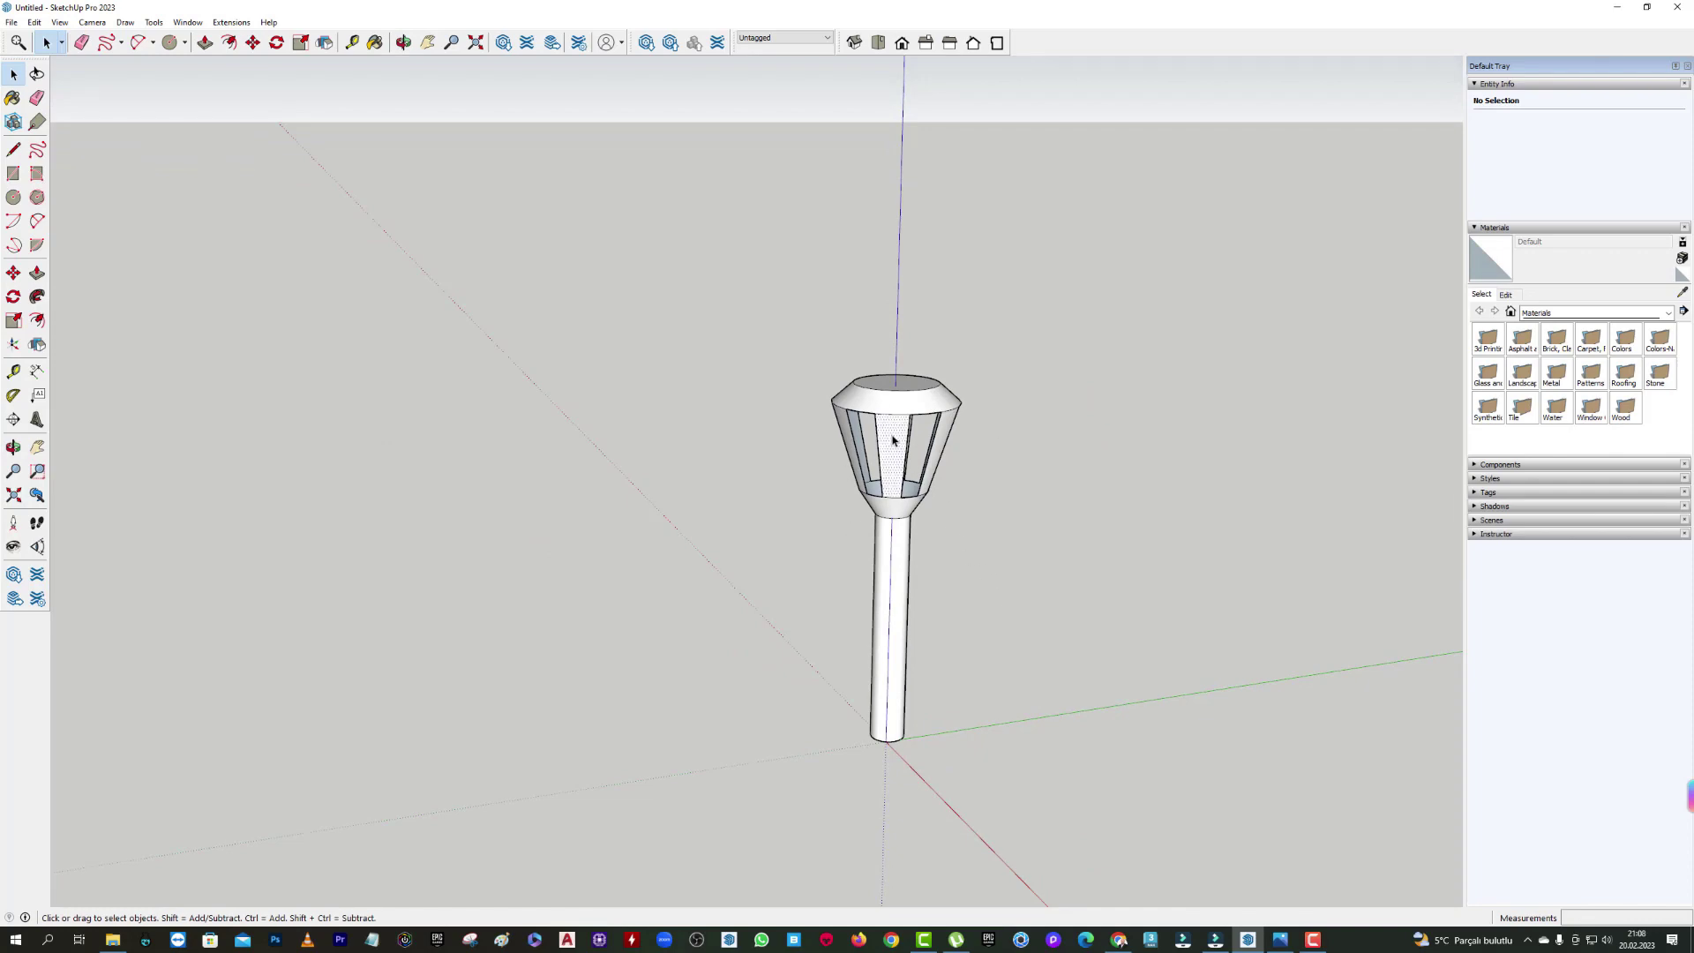
pyautogui.moveTo(1112, 560)
pyautogui.mouseDown(button='middle')
pyautogui.moveTo(645, 423)
pyautogui.moveTo(1251, 563)
pyautogui.moveTo(855, 529)
pyautogui.moveTo(891, 573)
pyautogui.mouseUp(button='middle')
pyautogui.scroll(-3, 913, 501)
pyautogui.scroll(3, 891, 573)
pyautogui.click(894, 577)
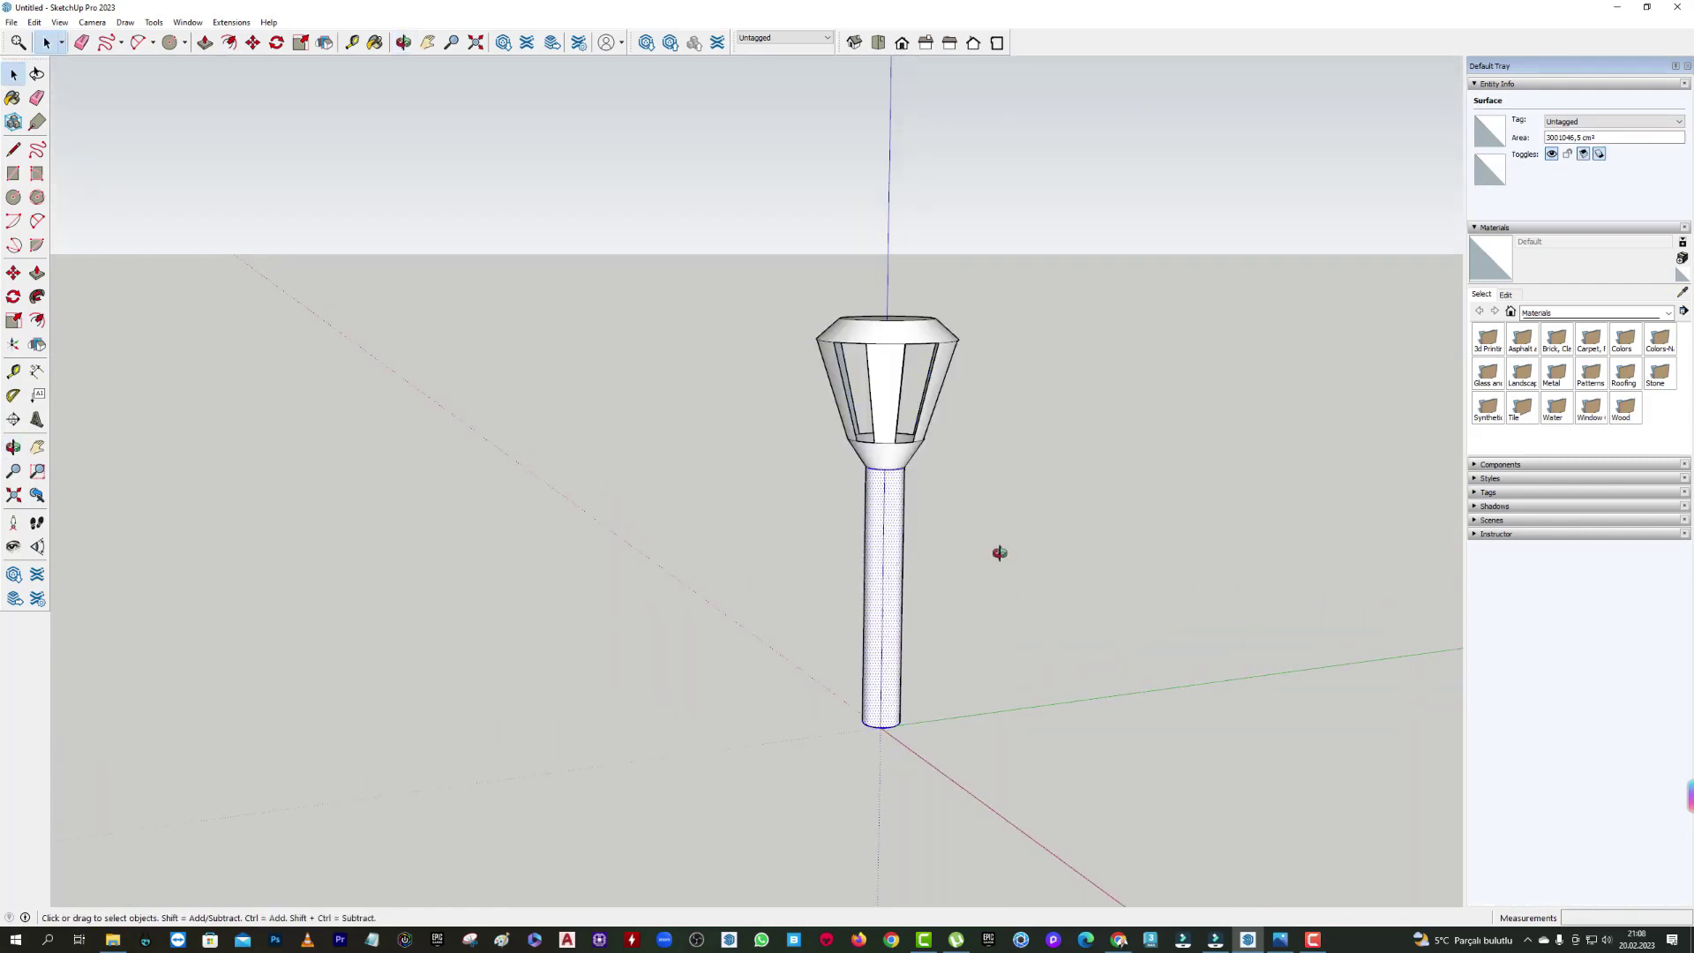
pyautogui.moveTo(999, 569); pyautogui.dragTo(503, 405, button='middle')
# Select the pole, cancel a trial move, then pick only its bottom circle edge.
pyautogui.moveTo(714, 643)
pyautogui.mouseDown(button='middle')
pyautogui.moveTo(897, 616)
pyautogui.moveTo(987, 627)
pyautogui.moveTo(895, 691)
pyautogui.mouseUp(button='middle')
pyautogui.press('m')
pyautogui.click(896, 690)
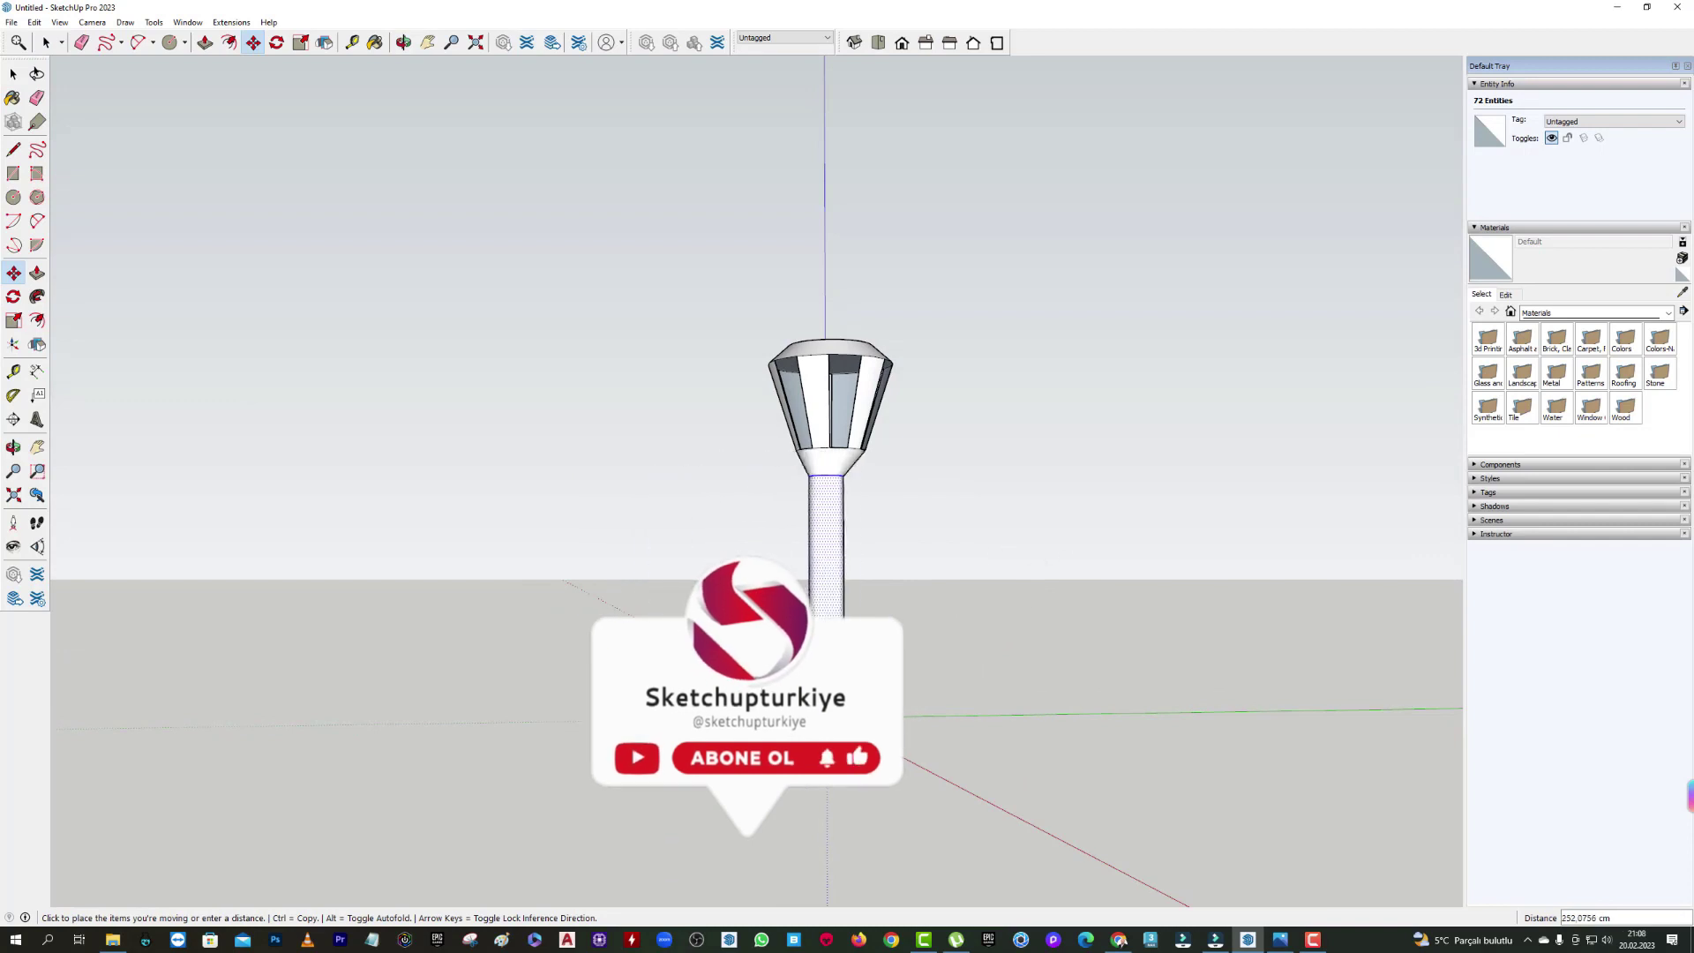
pyautogui.moveTo(794, 670); pyautogui.dragTo(793, 635, button='middle')
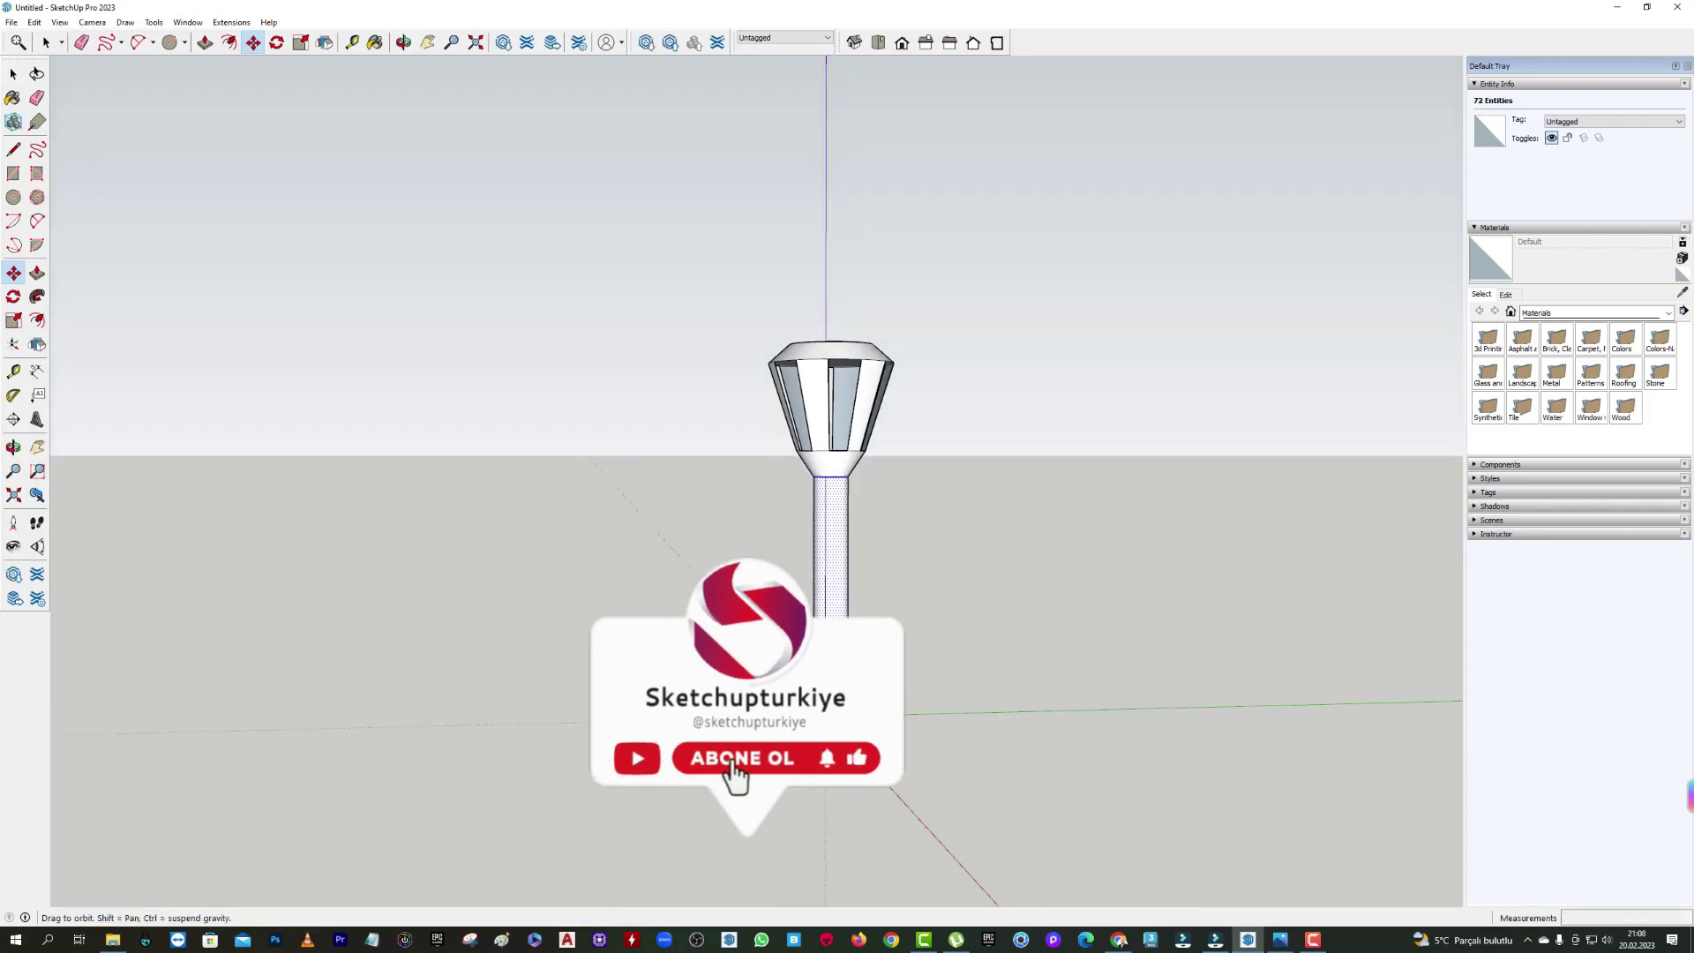
pyautogui.moveTo(775, 473); pyautogui.dragTo(703, 427, button='middle')
pyautogui.press('space')
pyautogui.keyDown('shift'); pyautogui.click(838, 706); pyautogui.keyUp('shift')
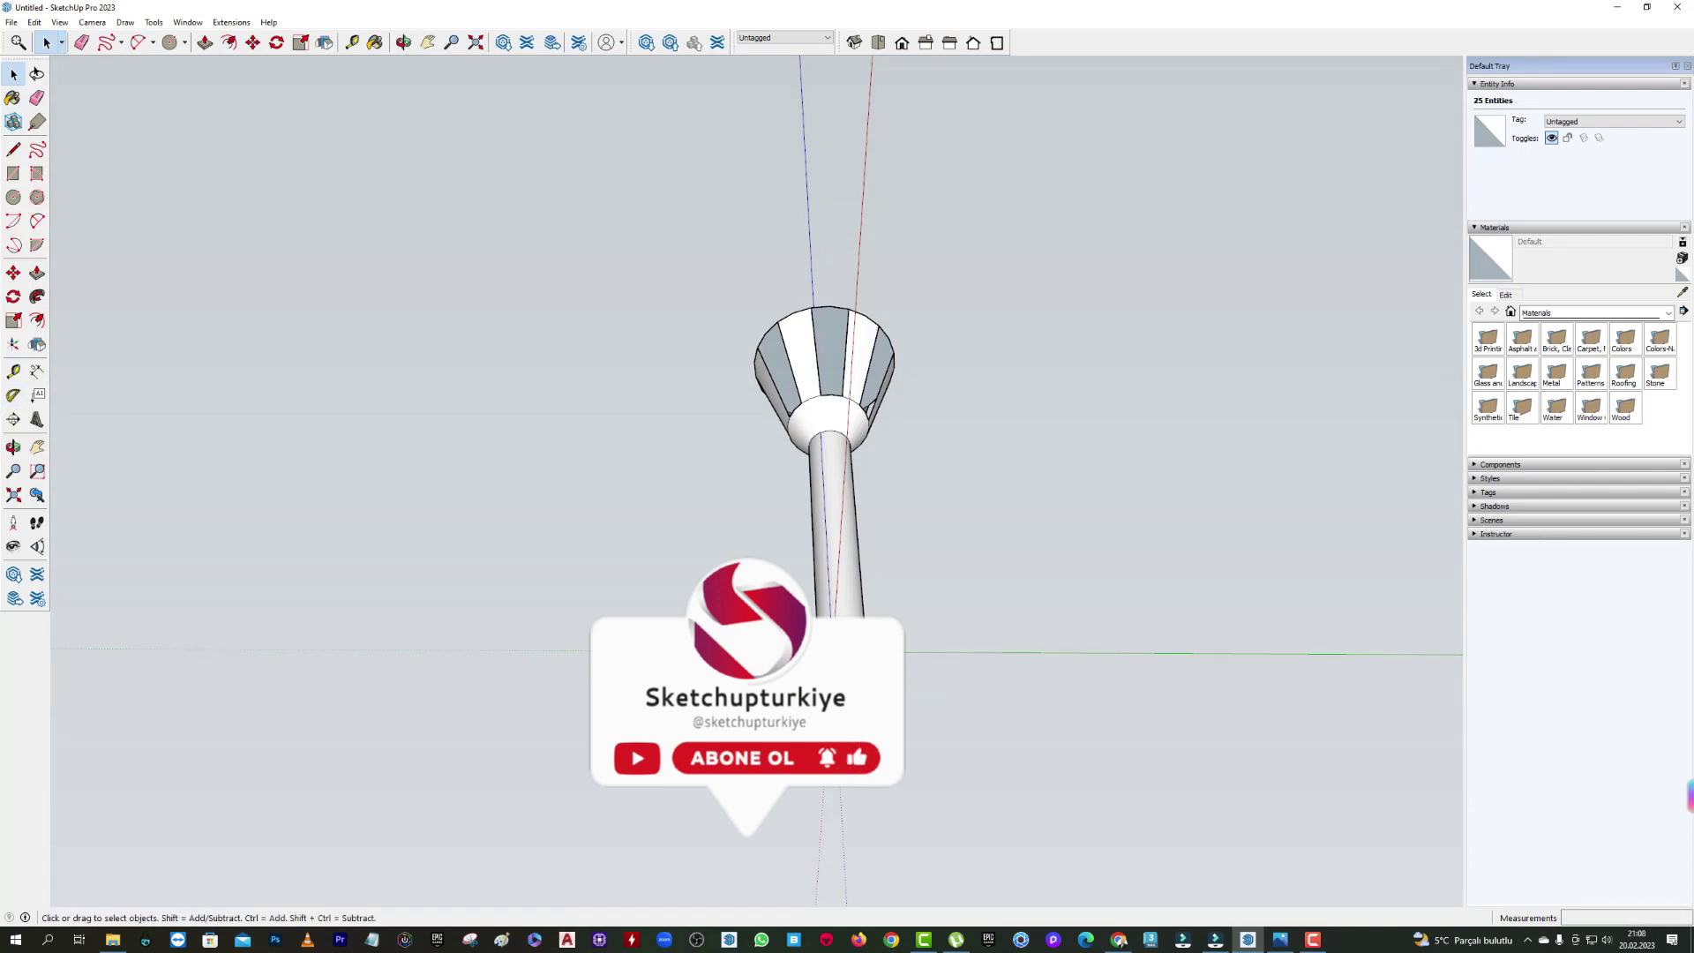
pyautogui.scroll(1, 919, 733)
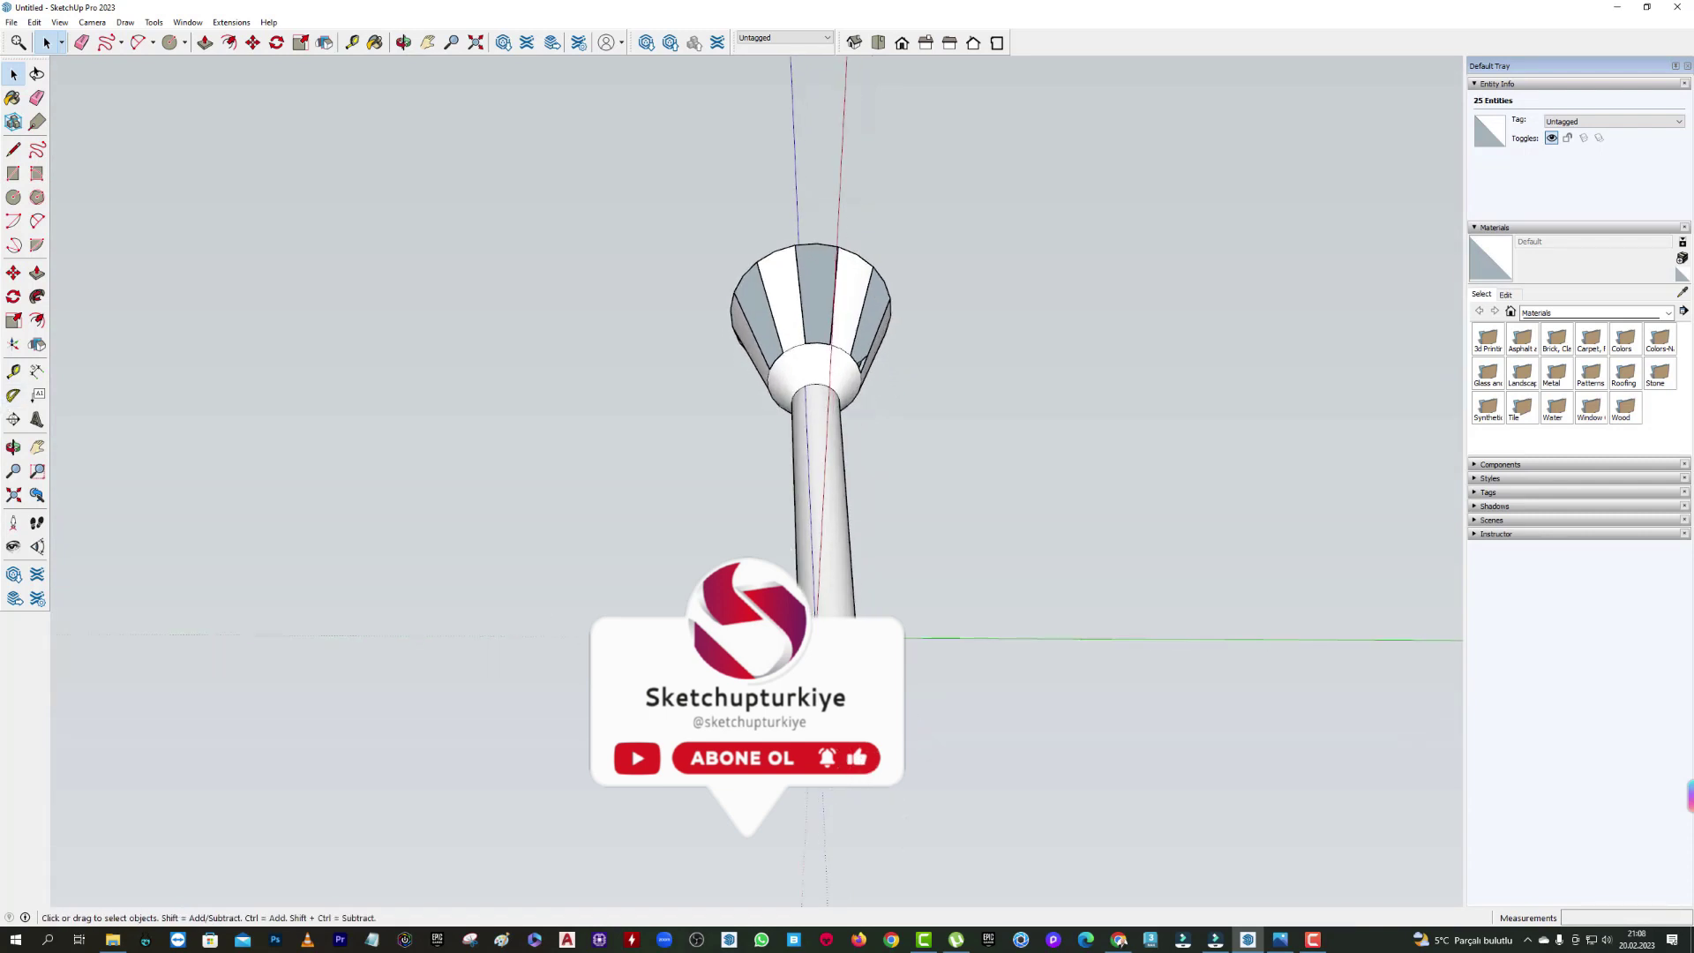
# Scale the pole's bottom circle outward into a wide flared base, then deselect.
pyautogui.press('s')
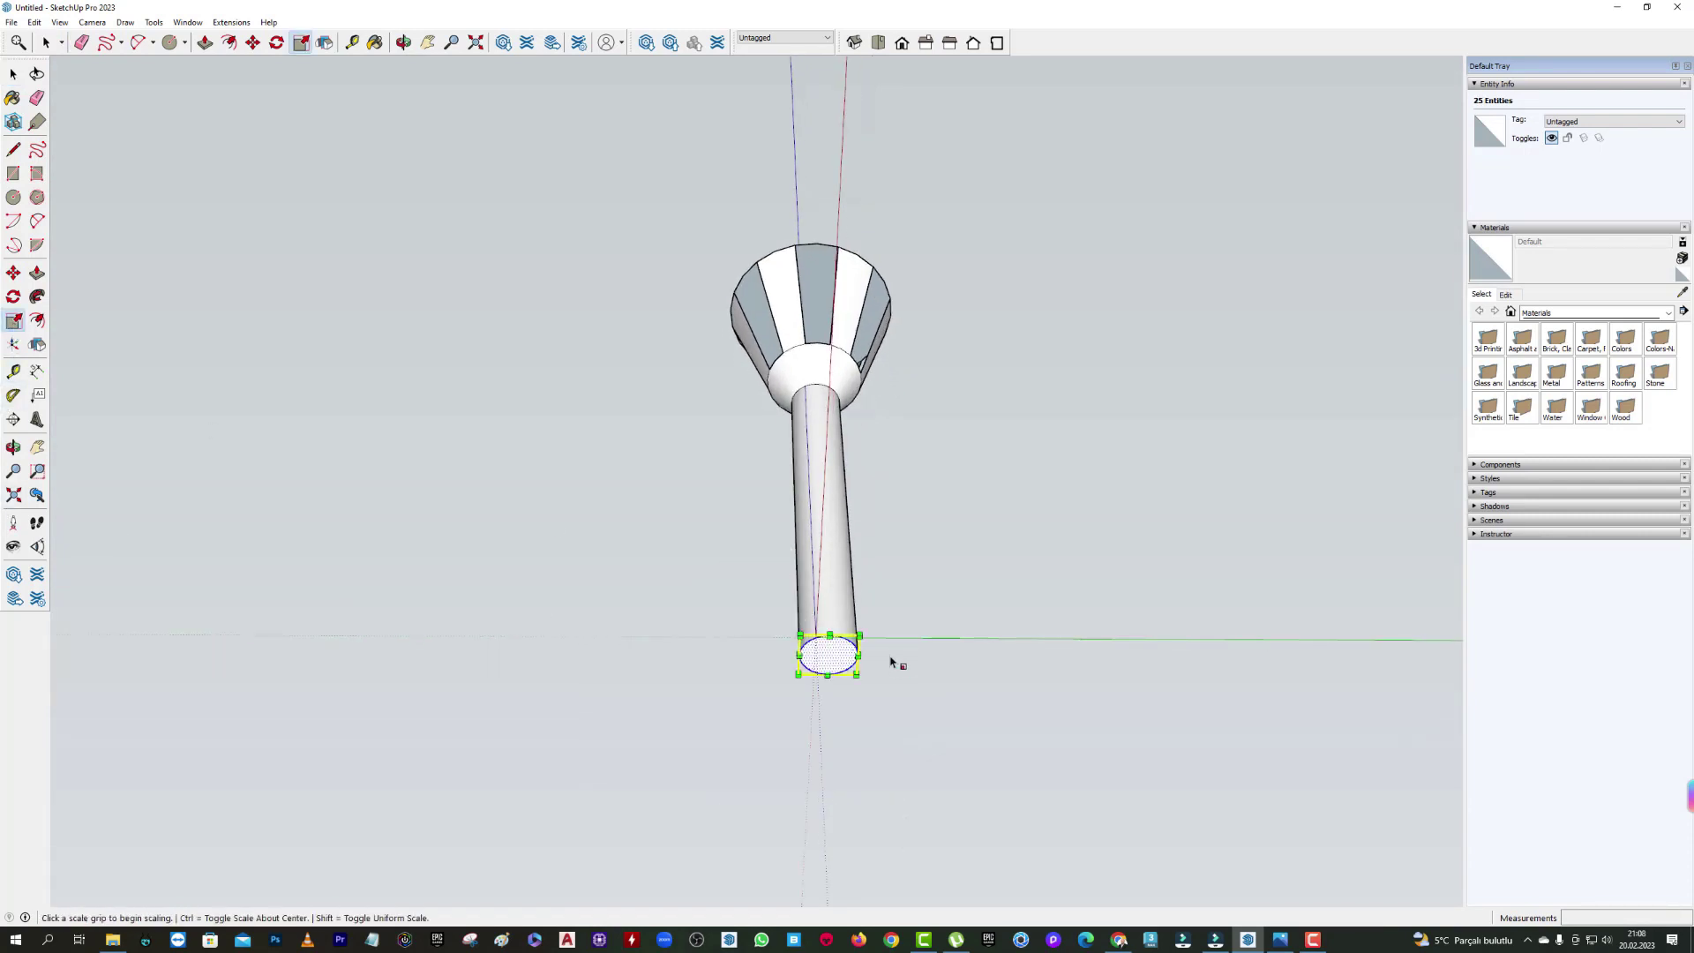
pyautogui.moveTo(859, 636); pyautogui.dragTo(933, 600)
pyautogui.moveTo(933, 609)
pyautogui.mouseDown(button='middle')
pyautogui.moveTo(956, 699)
pyautogui.moveTo(880, 672)
pyautogui.moveTo(903, 748)
pyautogui.moveTo(877, 650)
pyautogui.mouseUp(button='middle')
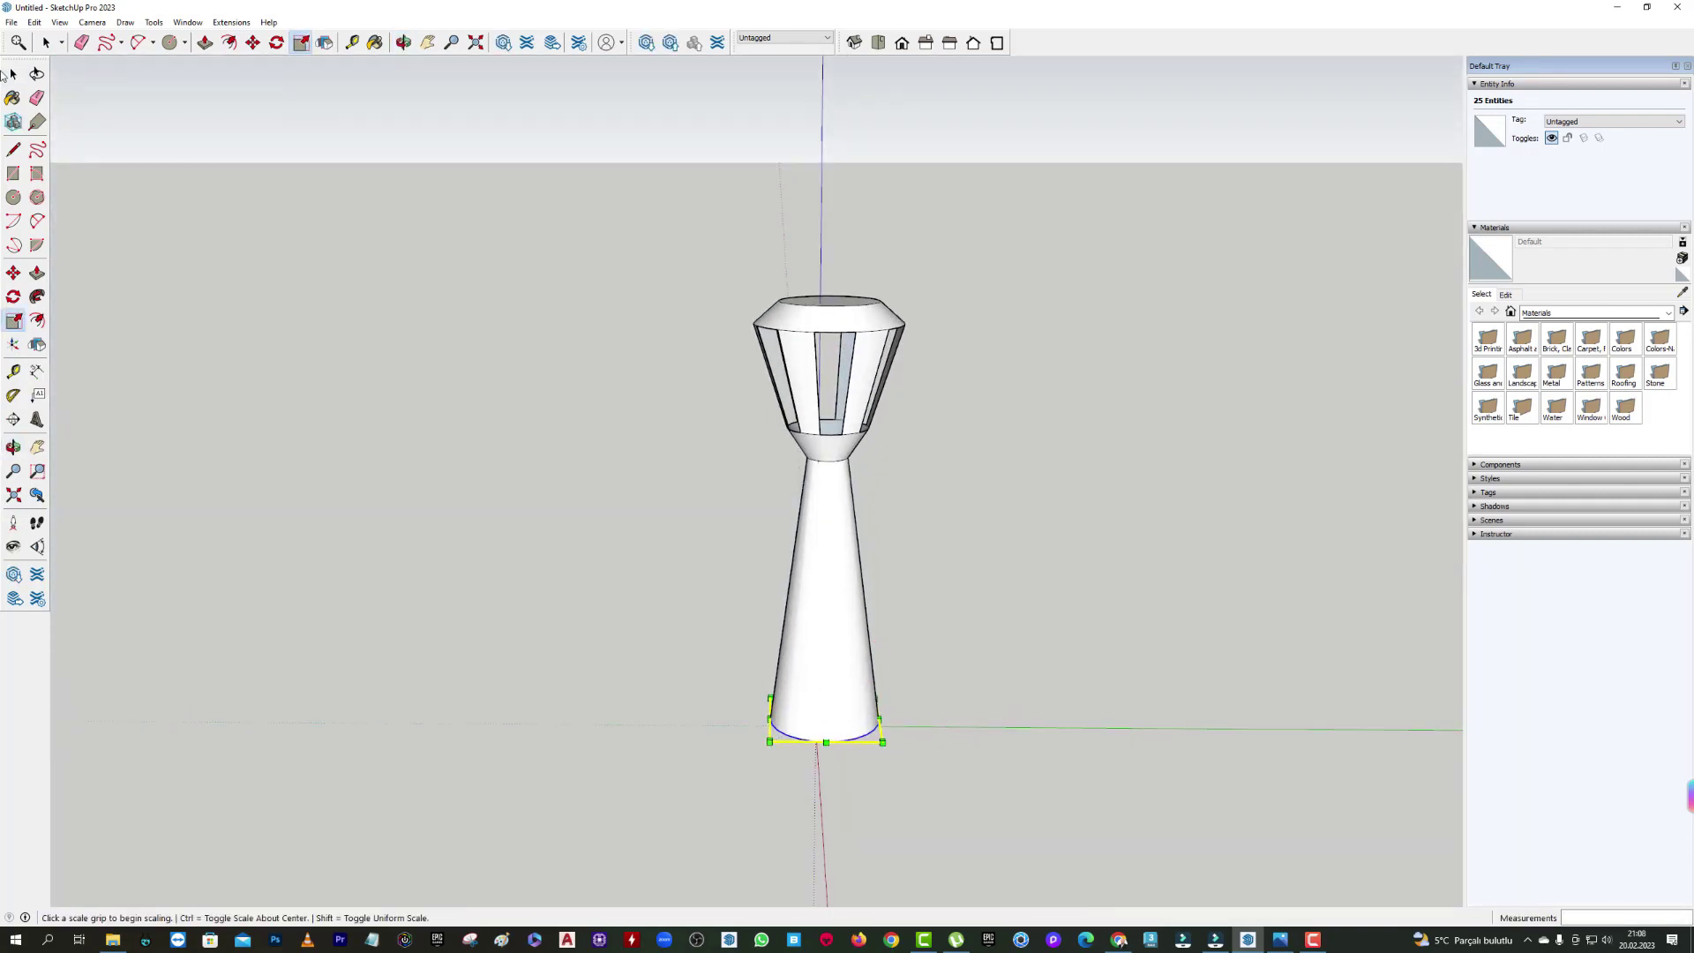
pyautogui.press('space')
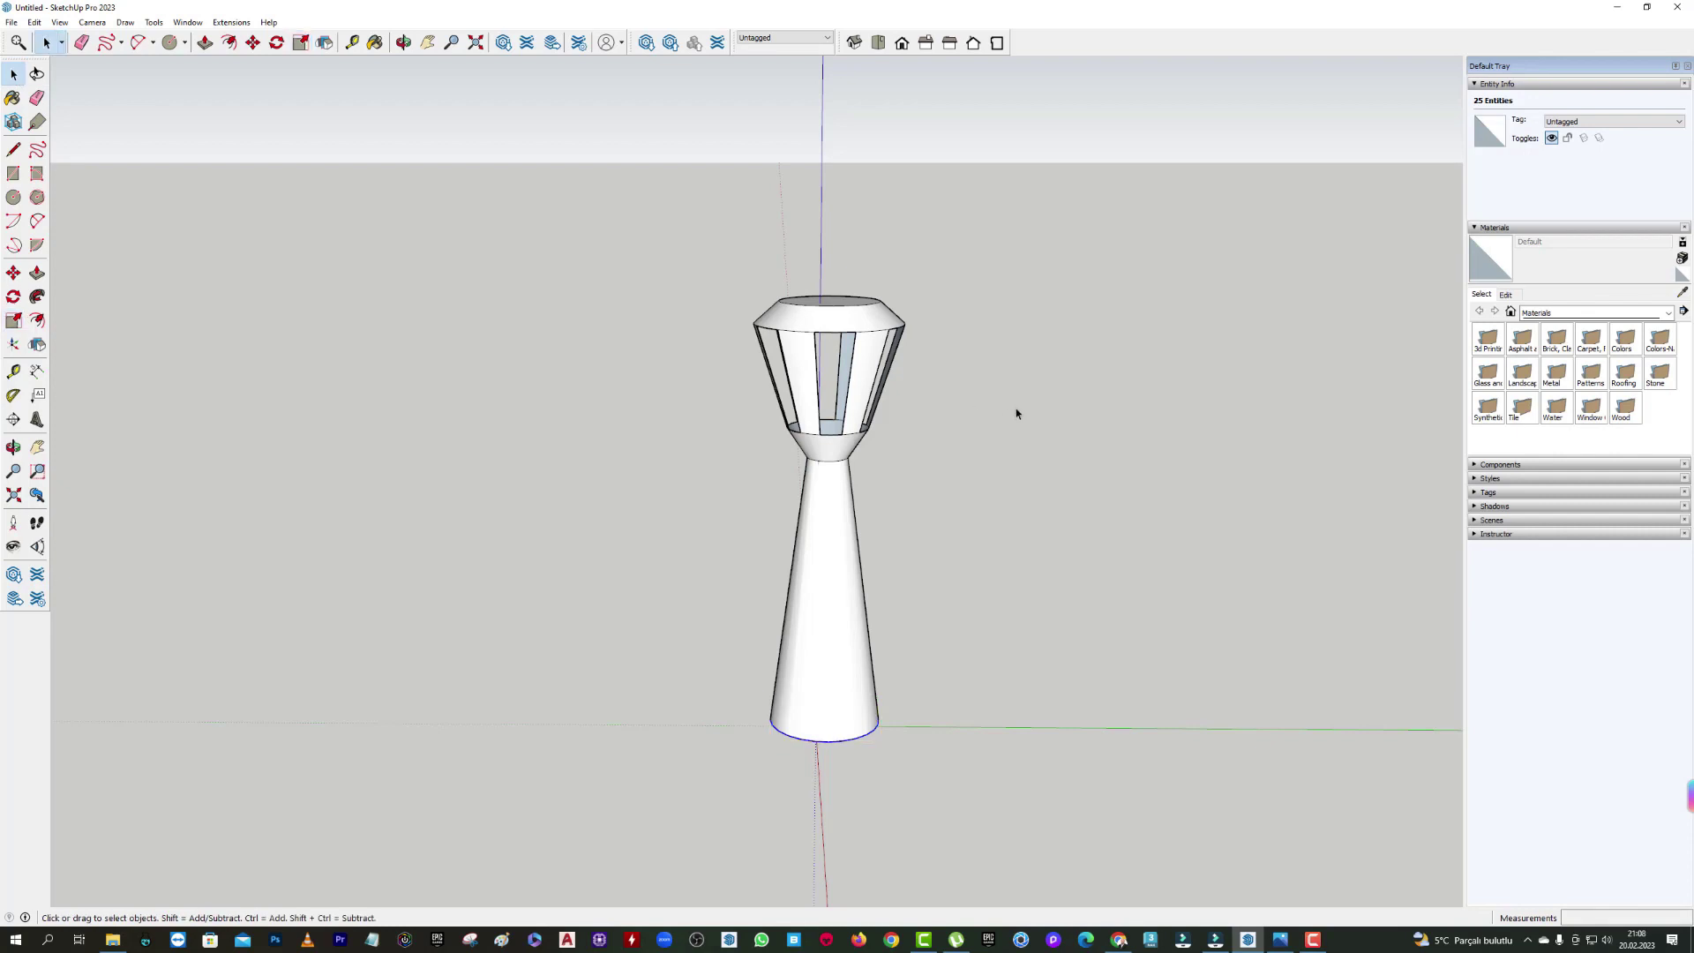
pyautogui.click(685, 427)
pyautogui.scroll(-2, 684, 428)
pyautogui.scroll(-1, 681, 428)
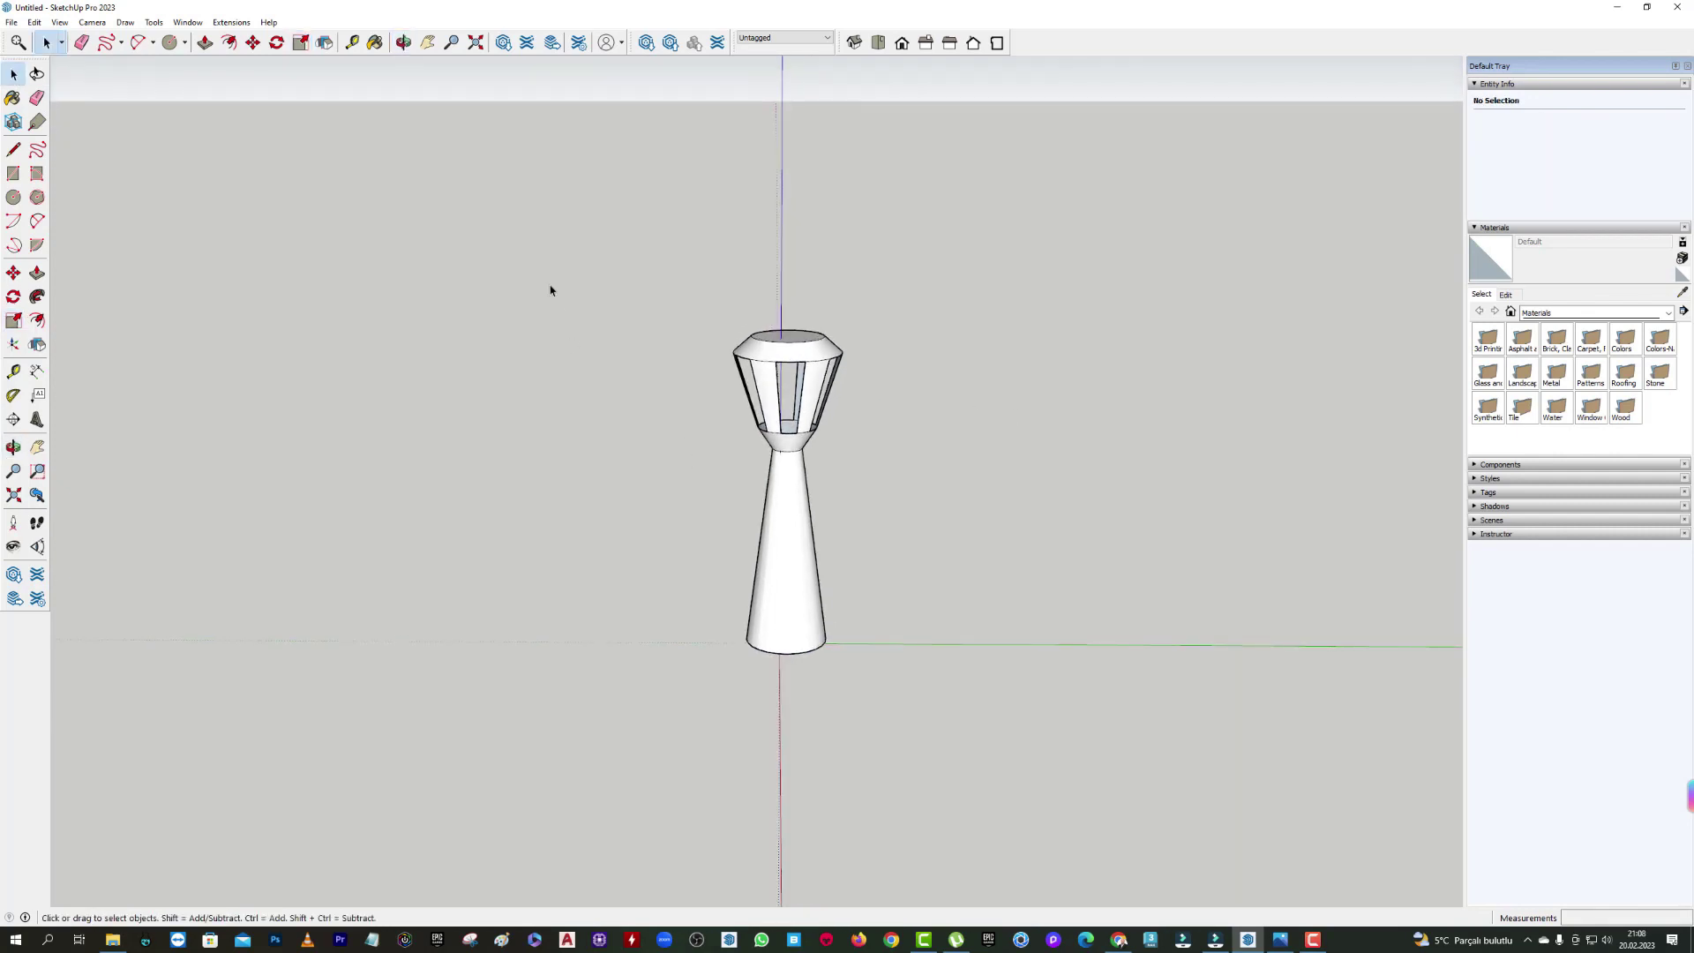
# Window-select the ring at the lantern's neck.
pyautogui.moveTo(549, 284); pyautogui.dragTo(937, 480)
pyautogui.moveTo(937, 480)
pyautogui.mouseDown(button='middle')
pyautogui.moveTo(868, 356)
pyautogui.moveTo(901, 407)
pyautogui.mouseUp(button='middle')
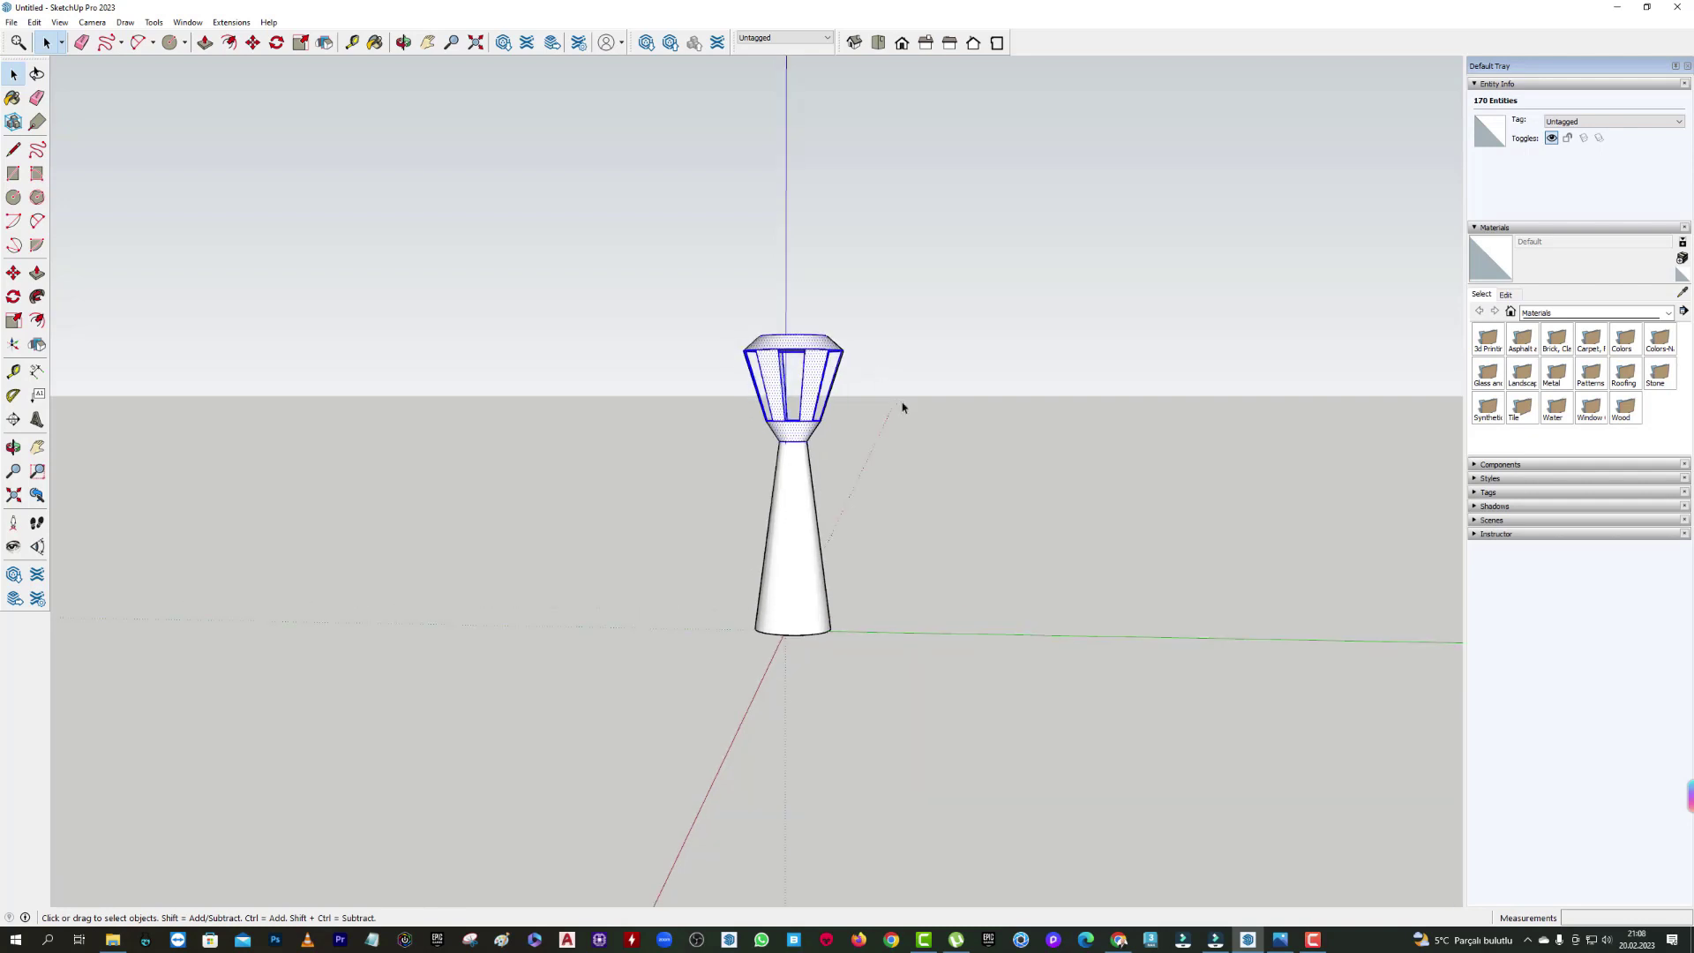
pyautogui.click(654, 571)
pyautogui.moveTo(637, 569); pyautogui.dragTo(916, 703)
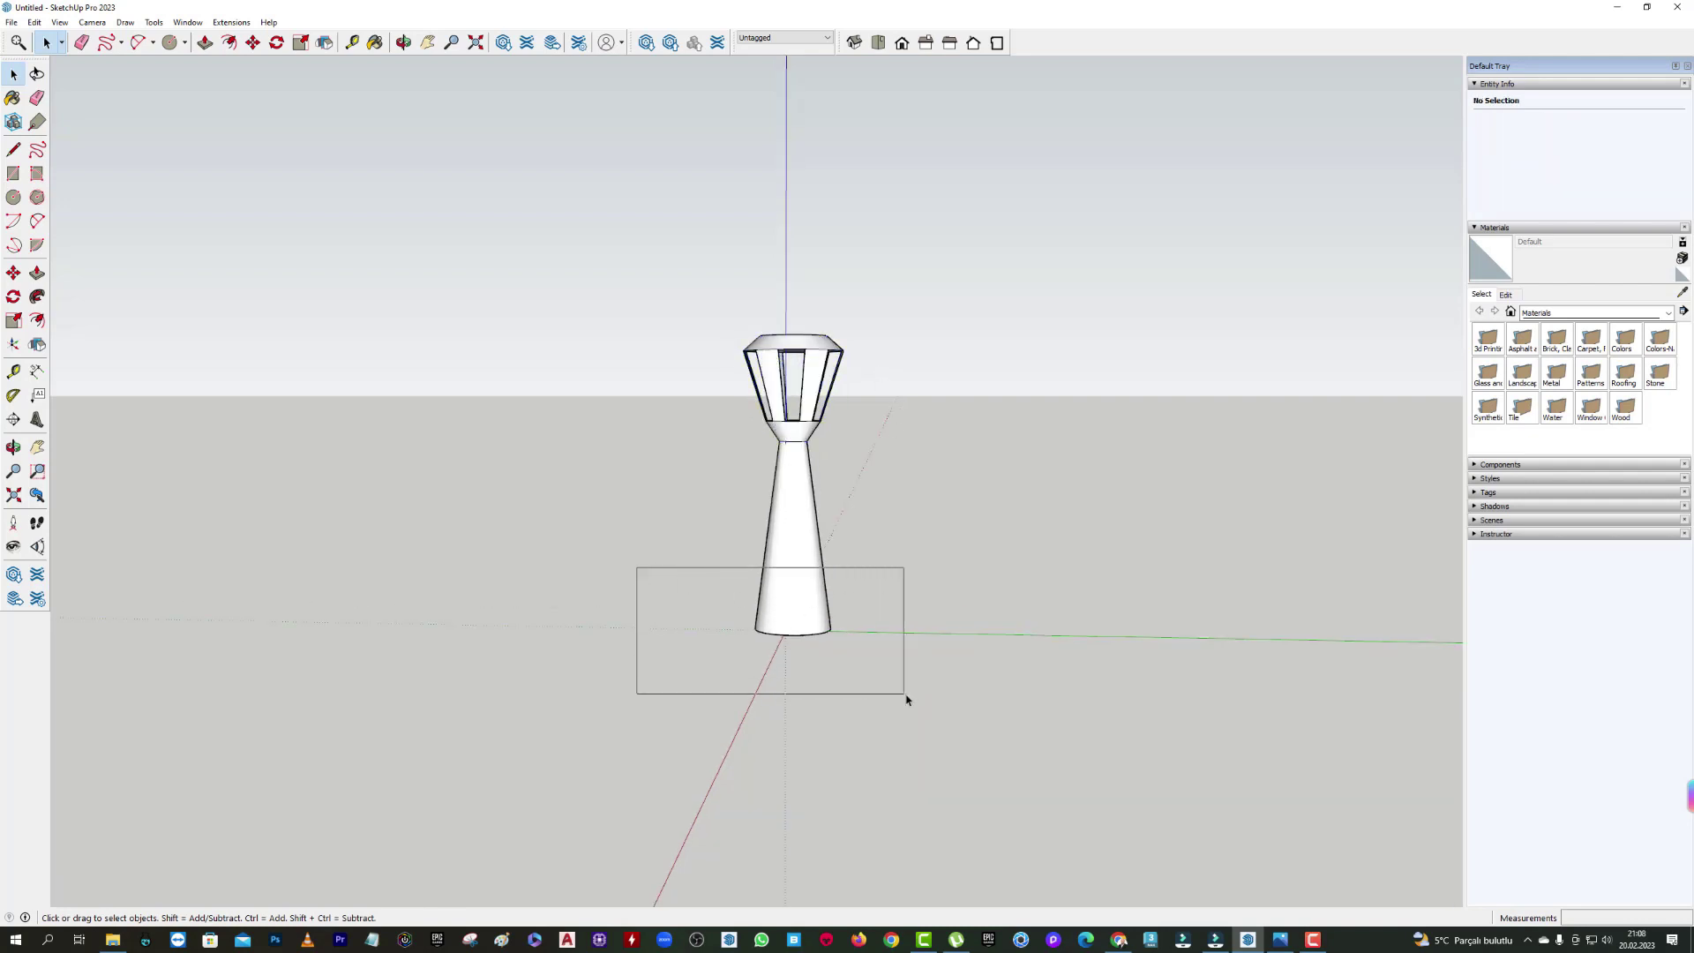
pyautogui.moveTo(915, 703)
pyautogui.mouseDown(button='middle')
pyautogui.moveTo(884, 393)
pyautogui.moveTo(871, 625)
pyautogui.moveTo(689, 406)
pyautogui.mouseUp(button='middle')
pyautogui.moveTo(689, 406); pyautogui.dragTo(845, 442)
pyautogui.scroll(1, 838, 424)
pyautogui.scroll(1, 833, 411)
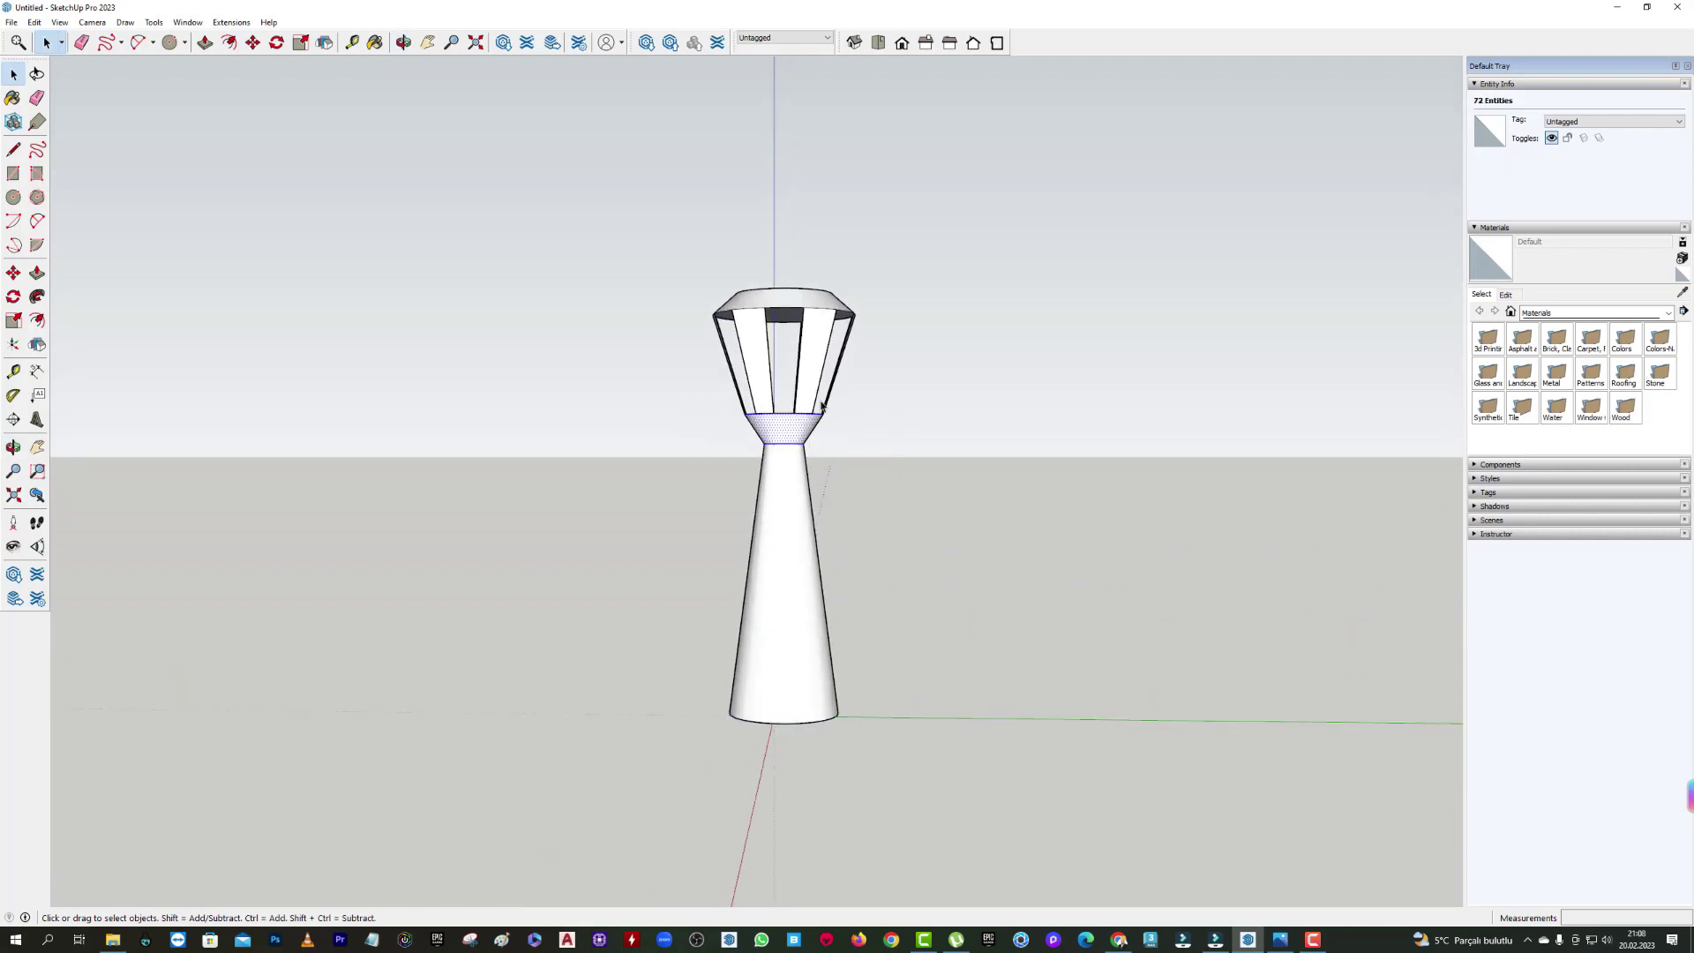
# Scale the neck ring to 1.45 about its centre and select the top cap ring.
pyautogui.press('s')
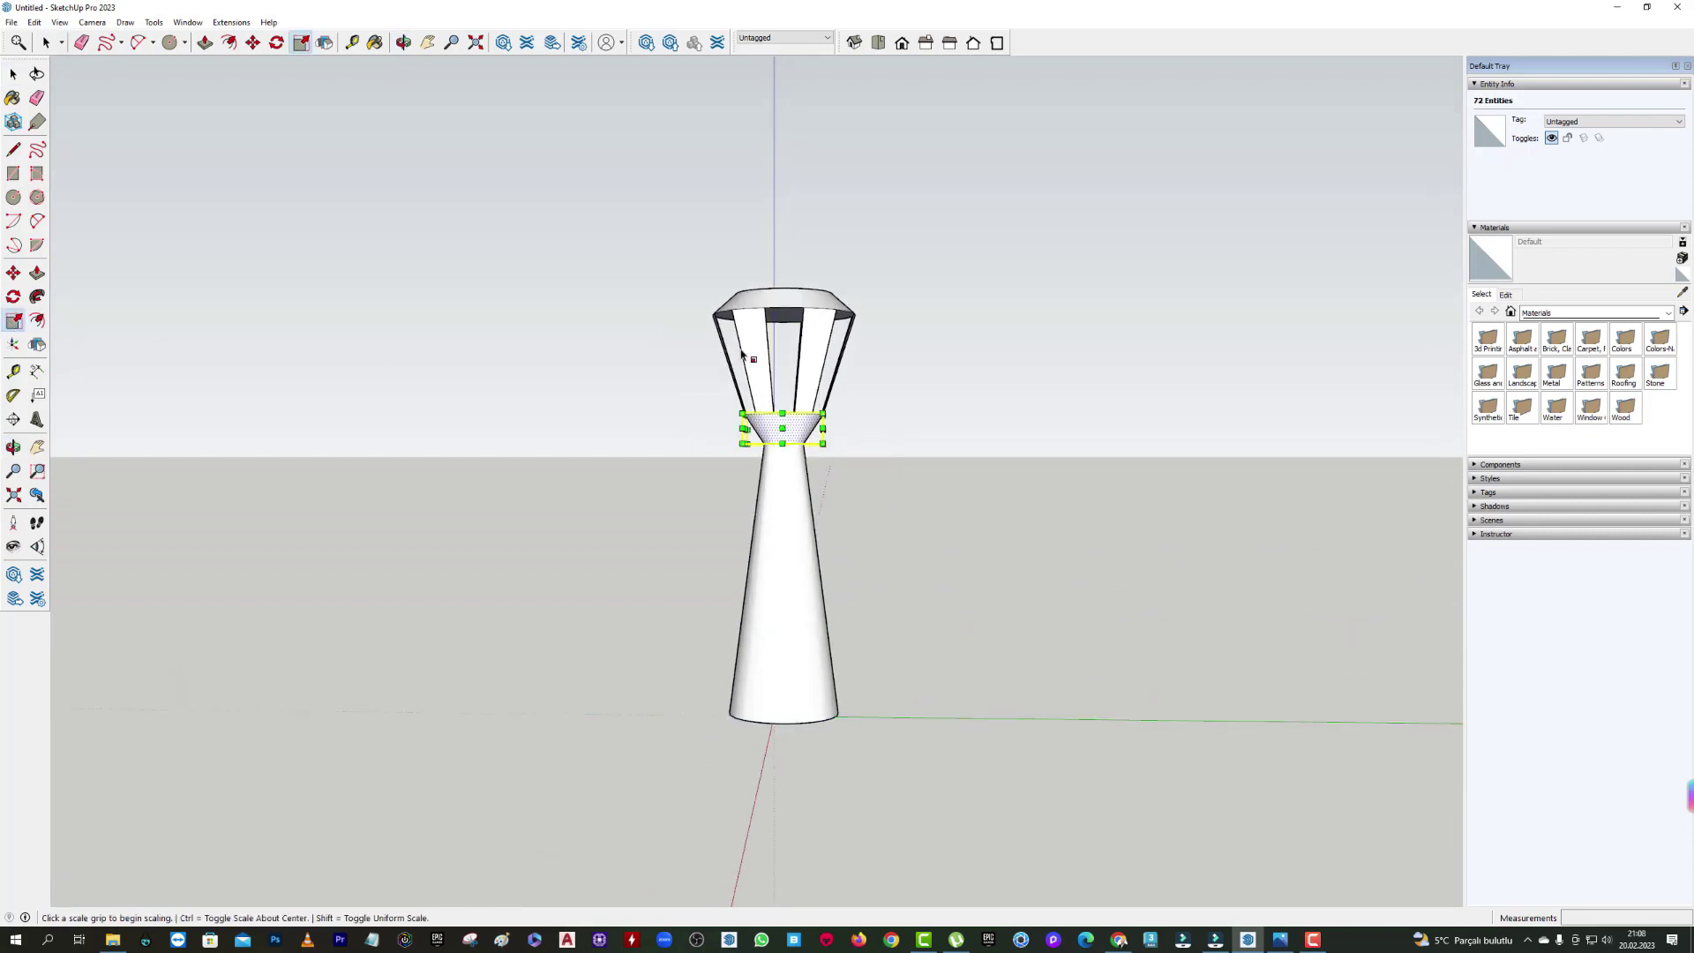
pyautogui.moveTo(848, 419); pyautogui.dragTo(838, 425, button='middle')
pyautogui.click(836, 412)
pyautogui.click(888, 374)
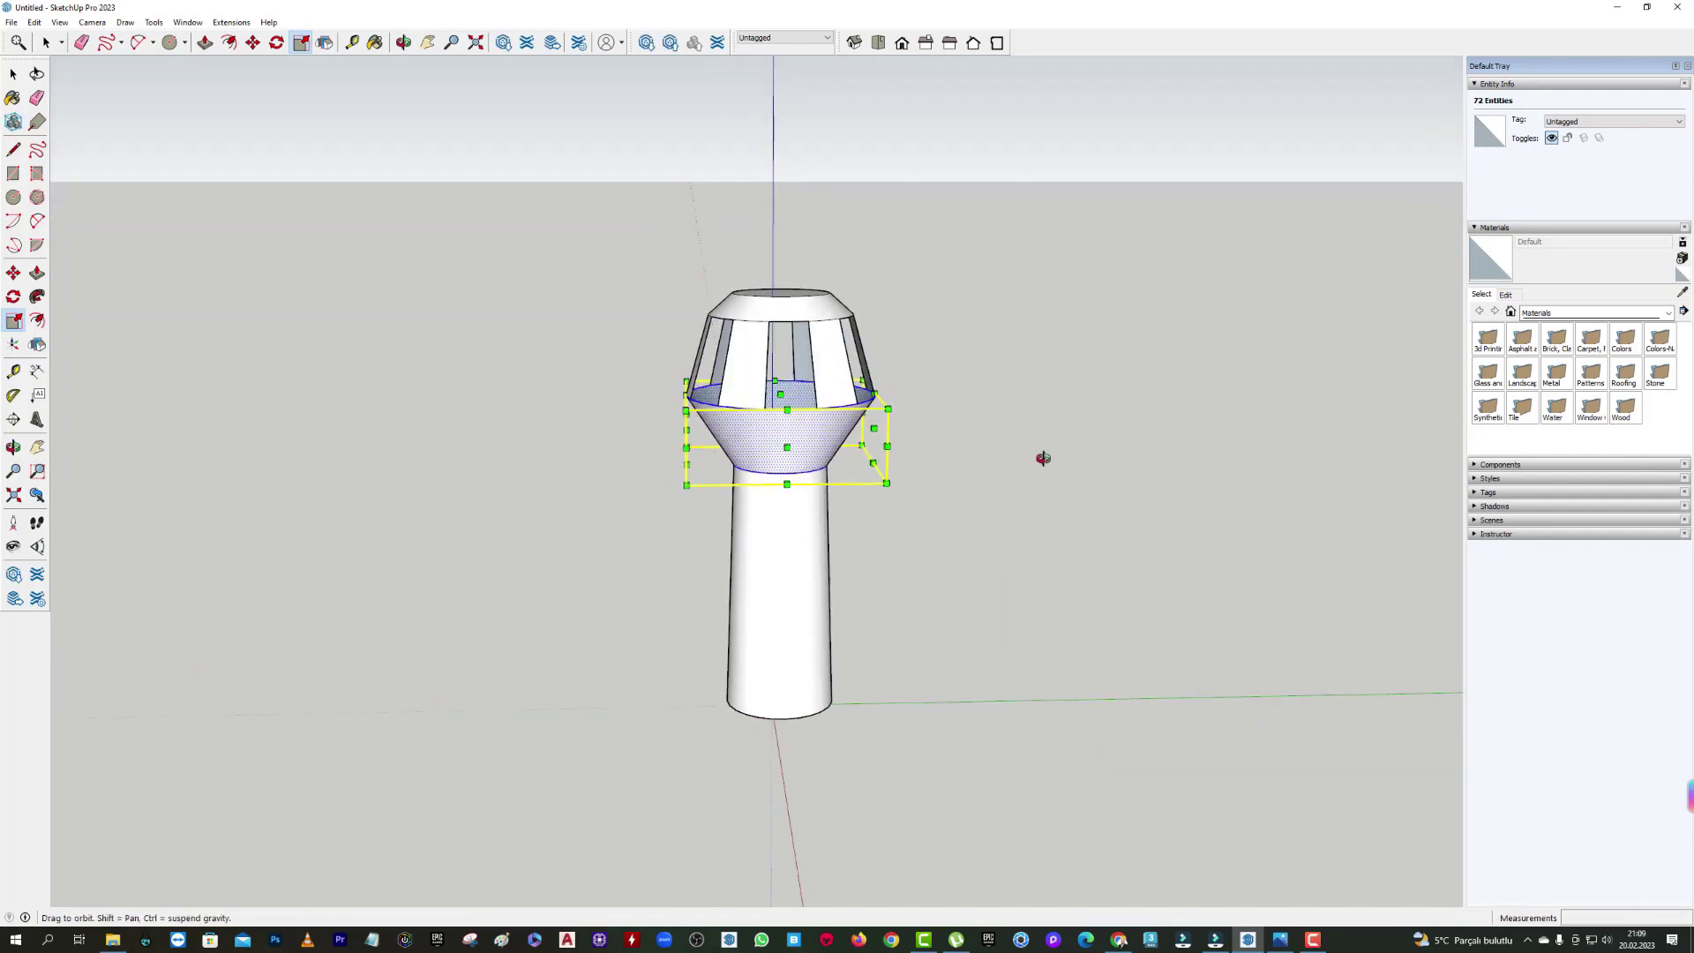
pyautogui.moveTo(1032, 461); pyautogui.dragTo(79, 169, button='middle')
pyautogui.press('space')
pyautogui.moveTo(864, 300); pyautogui.dragTo(882, 313, button='middle')
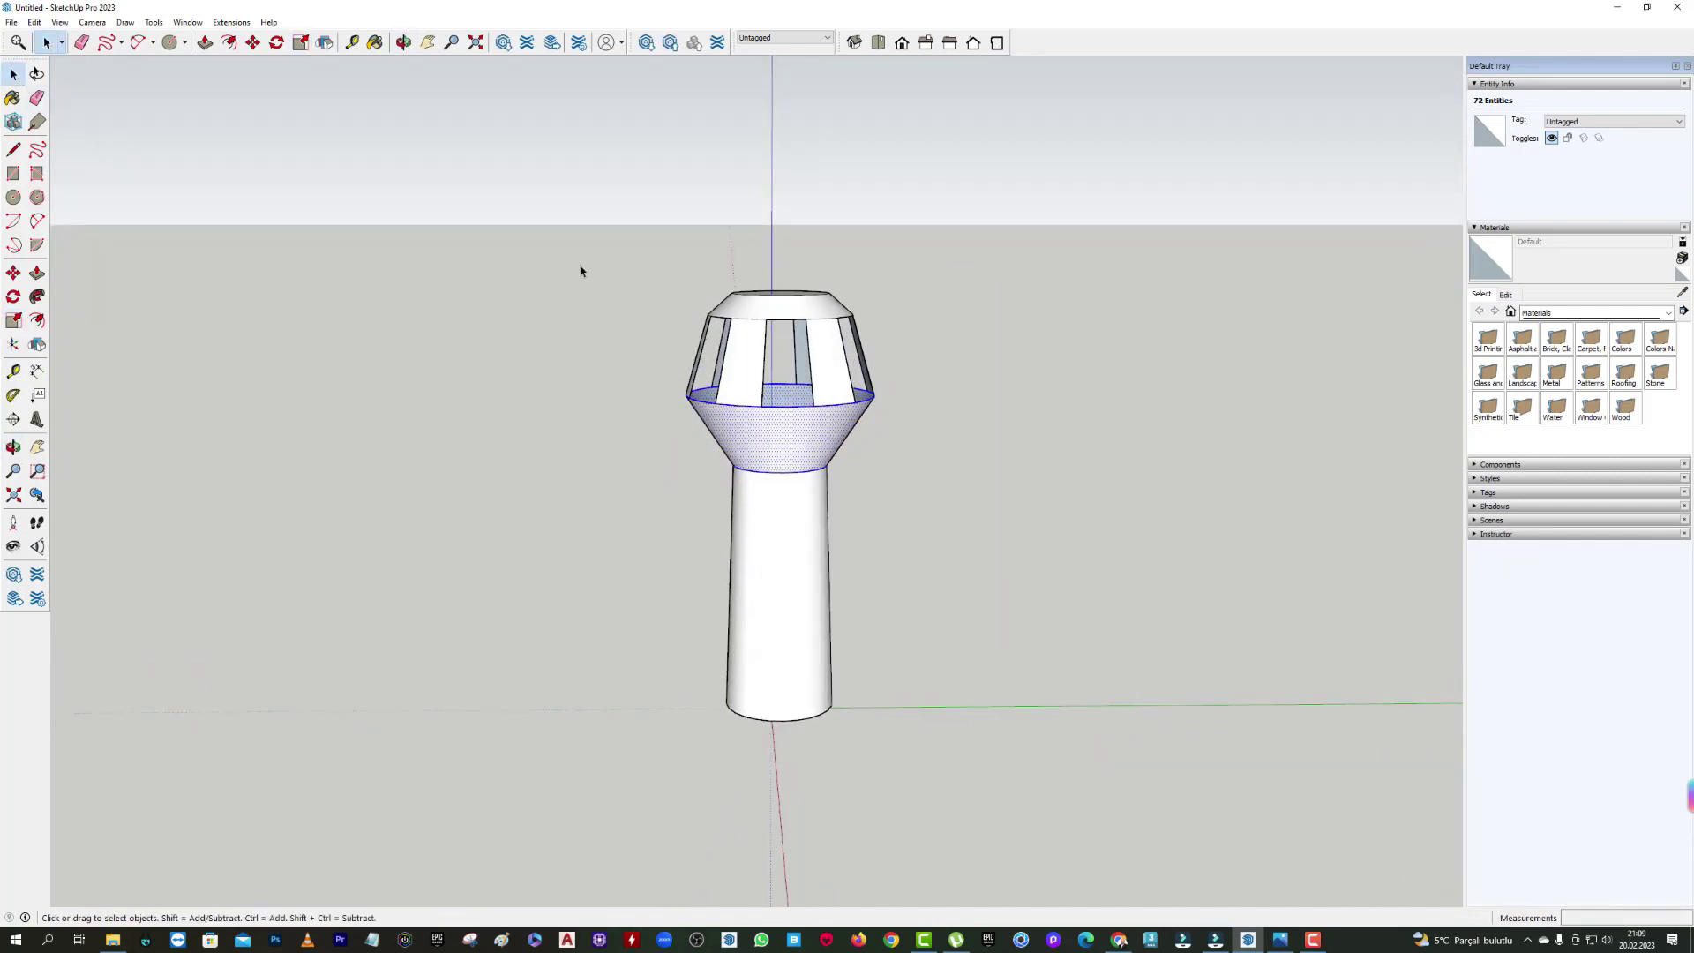
pyautogui.moveTo(581, 271); pyautogui.dragTo(935, 353)
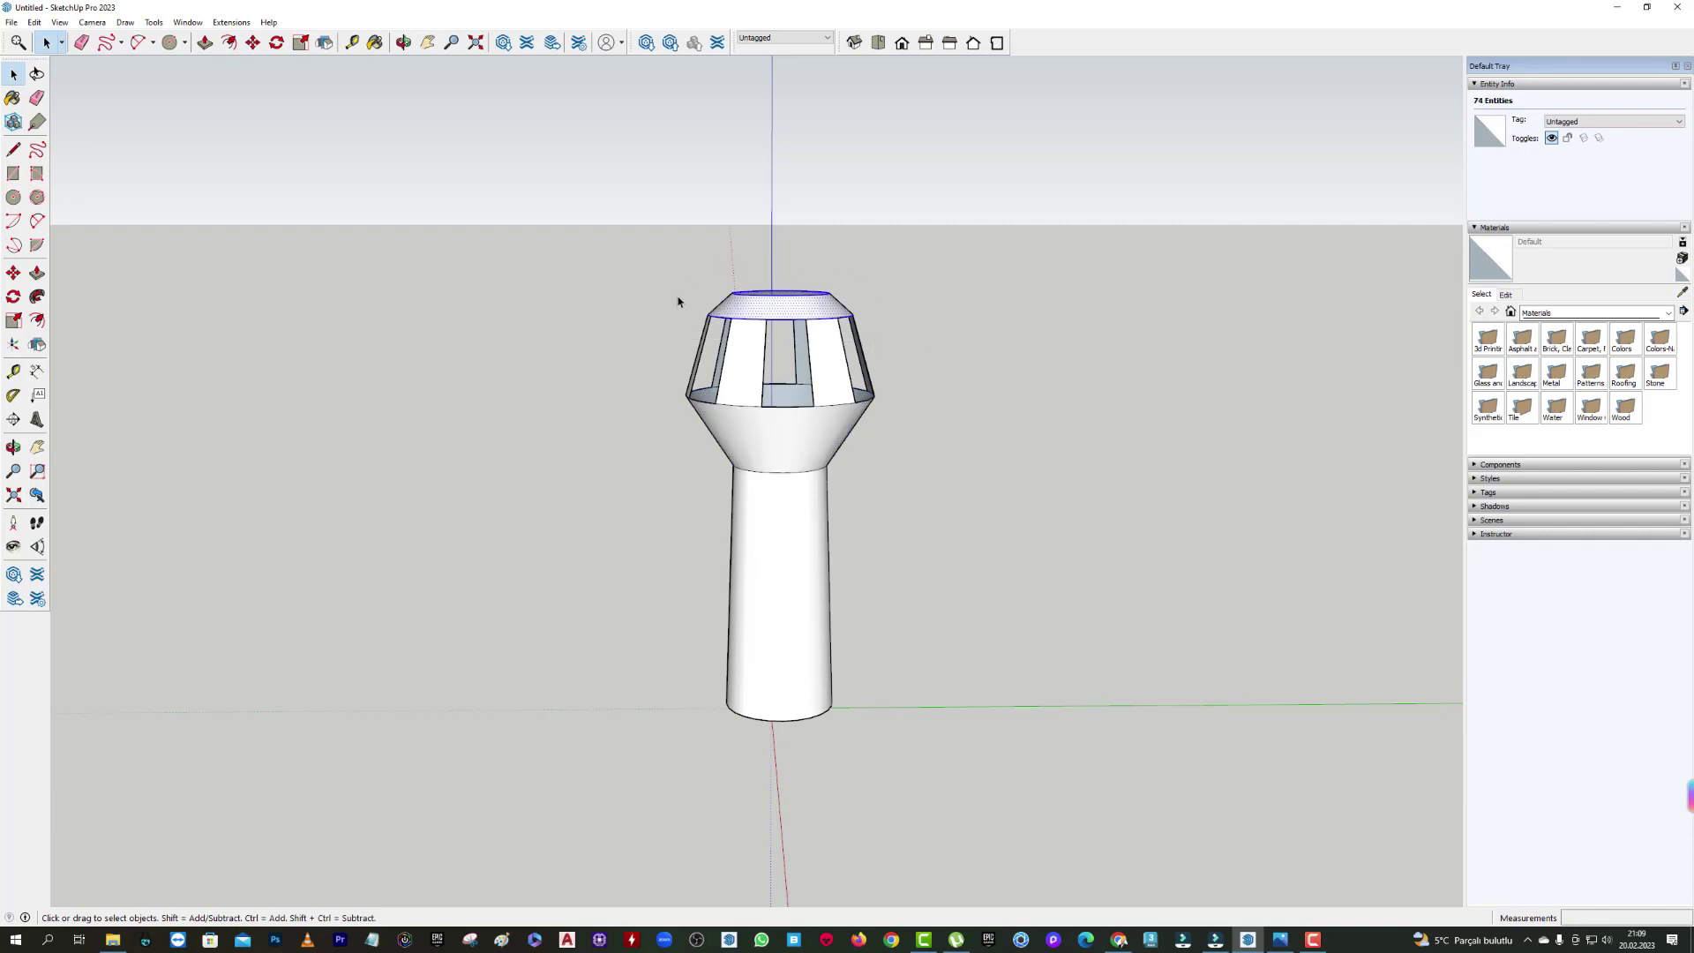
# Shrink the lantern's top ring uniformly about its centre to a small ring.
pyautogui.click(13, 320)
pyautogui.click(848, 288)
pyautogui.click(942, 284)
pyautogui.moveTo(942, 284)
pyautogui.mouseDown(button='middle')
pyautogui.moveTo(954, 200)
pyautogui.moveTo(942, 282)
pyautogui.mouseUp(button='middle')
pyautogui.click(942, 282)
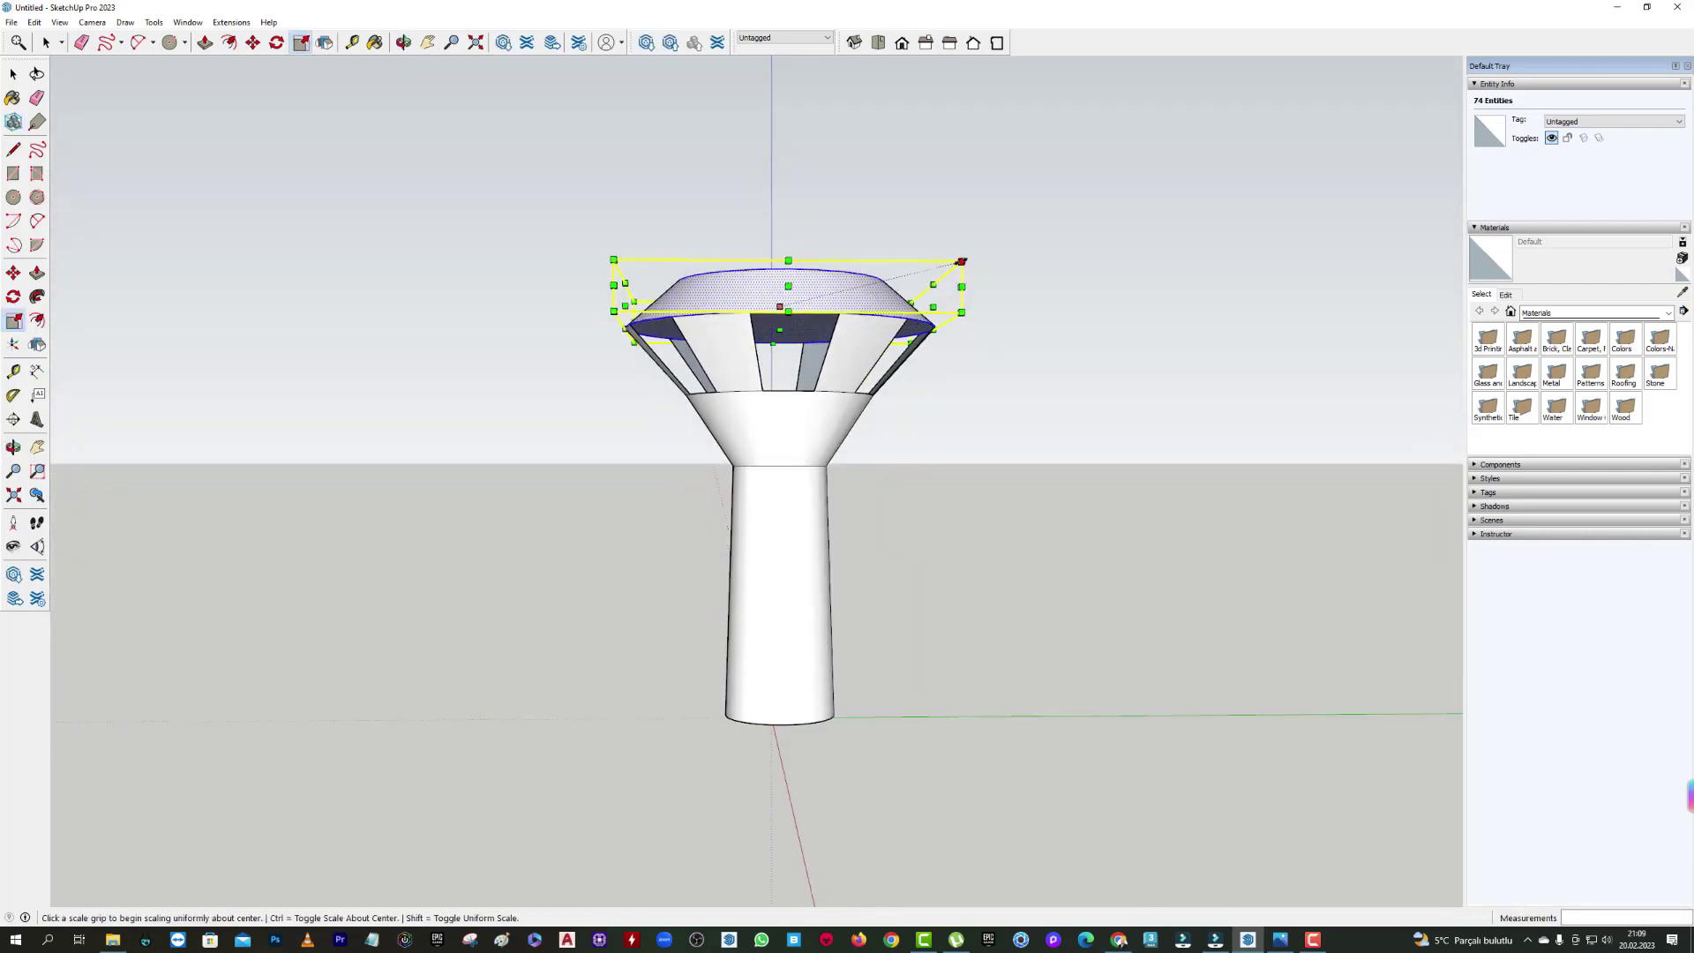
pyautogui.click(833, 300)
pyautogui.moveTo(834, 300); pyautogui.dragTo(798, 325, button='middle')
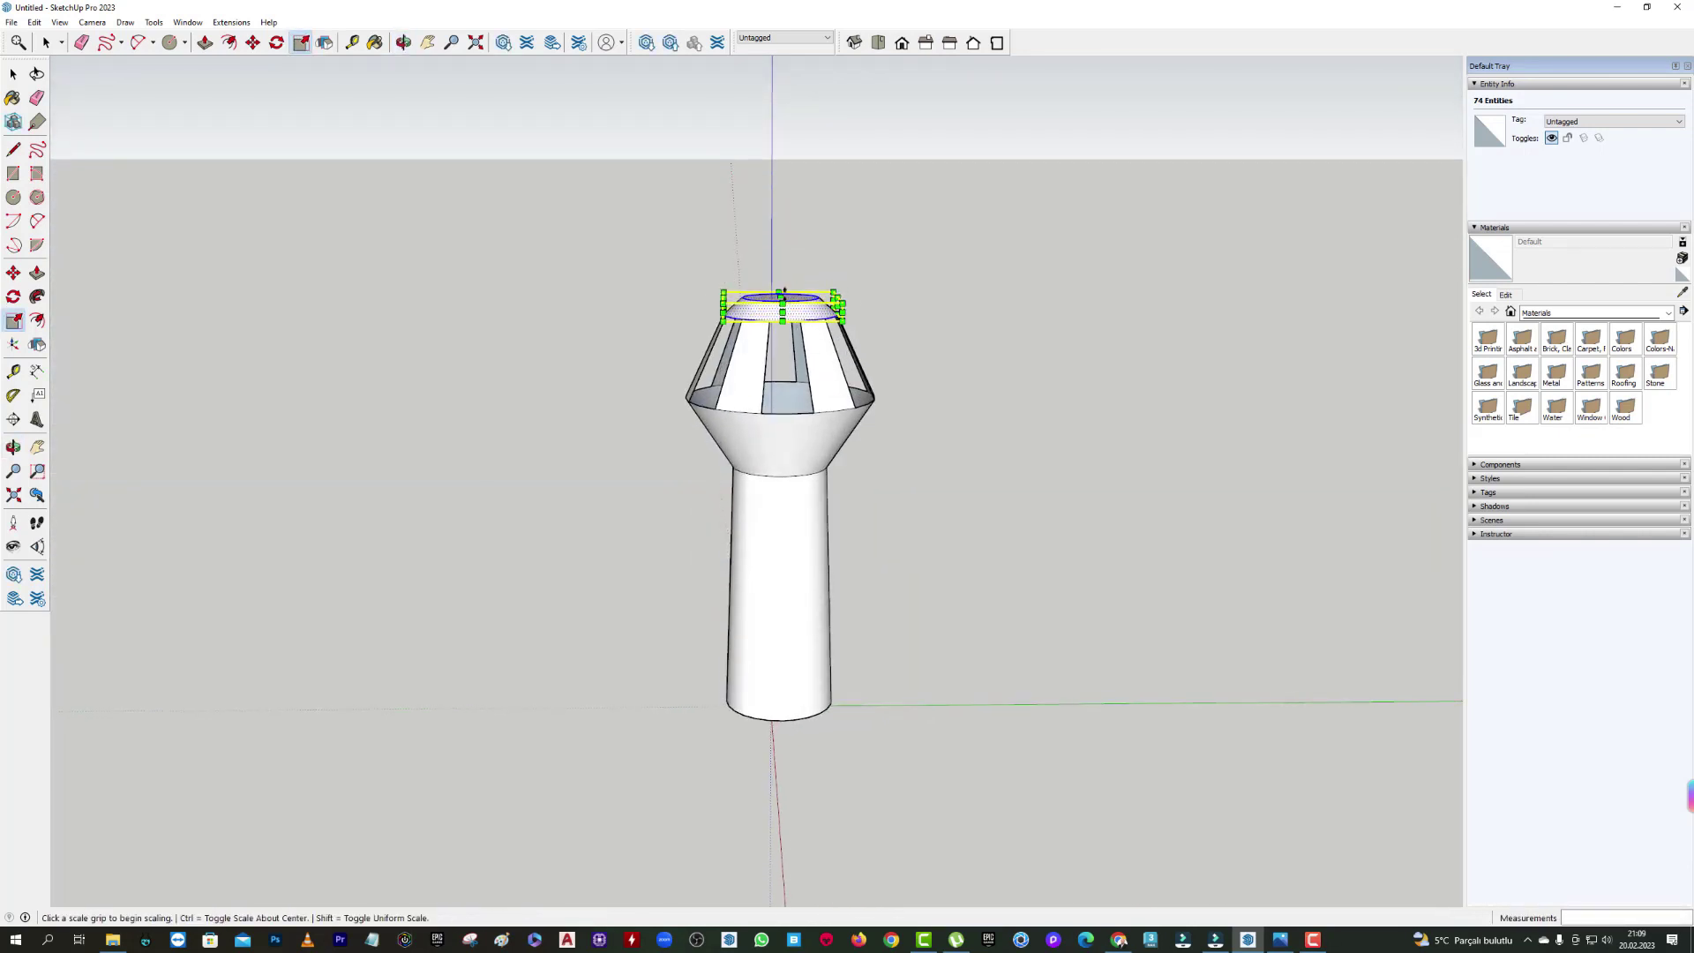
# Flatten the top ring to Blue Scale 0.38 and clear the selection.
pyautogui.click(781, 293)
pyautogui.click(783, 242)
pyautogui.moveTo(783, 242); pyautogui.dragTo(793, 253, button='middle')
pyautogui.moveTo(779, 244); pyautogui.dragTo(780, 289)
pyautogui.click(12, 74)
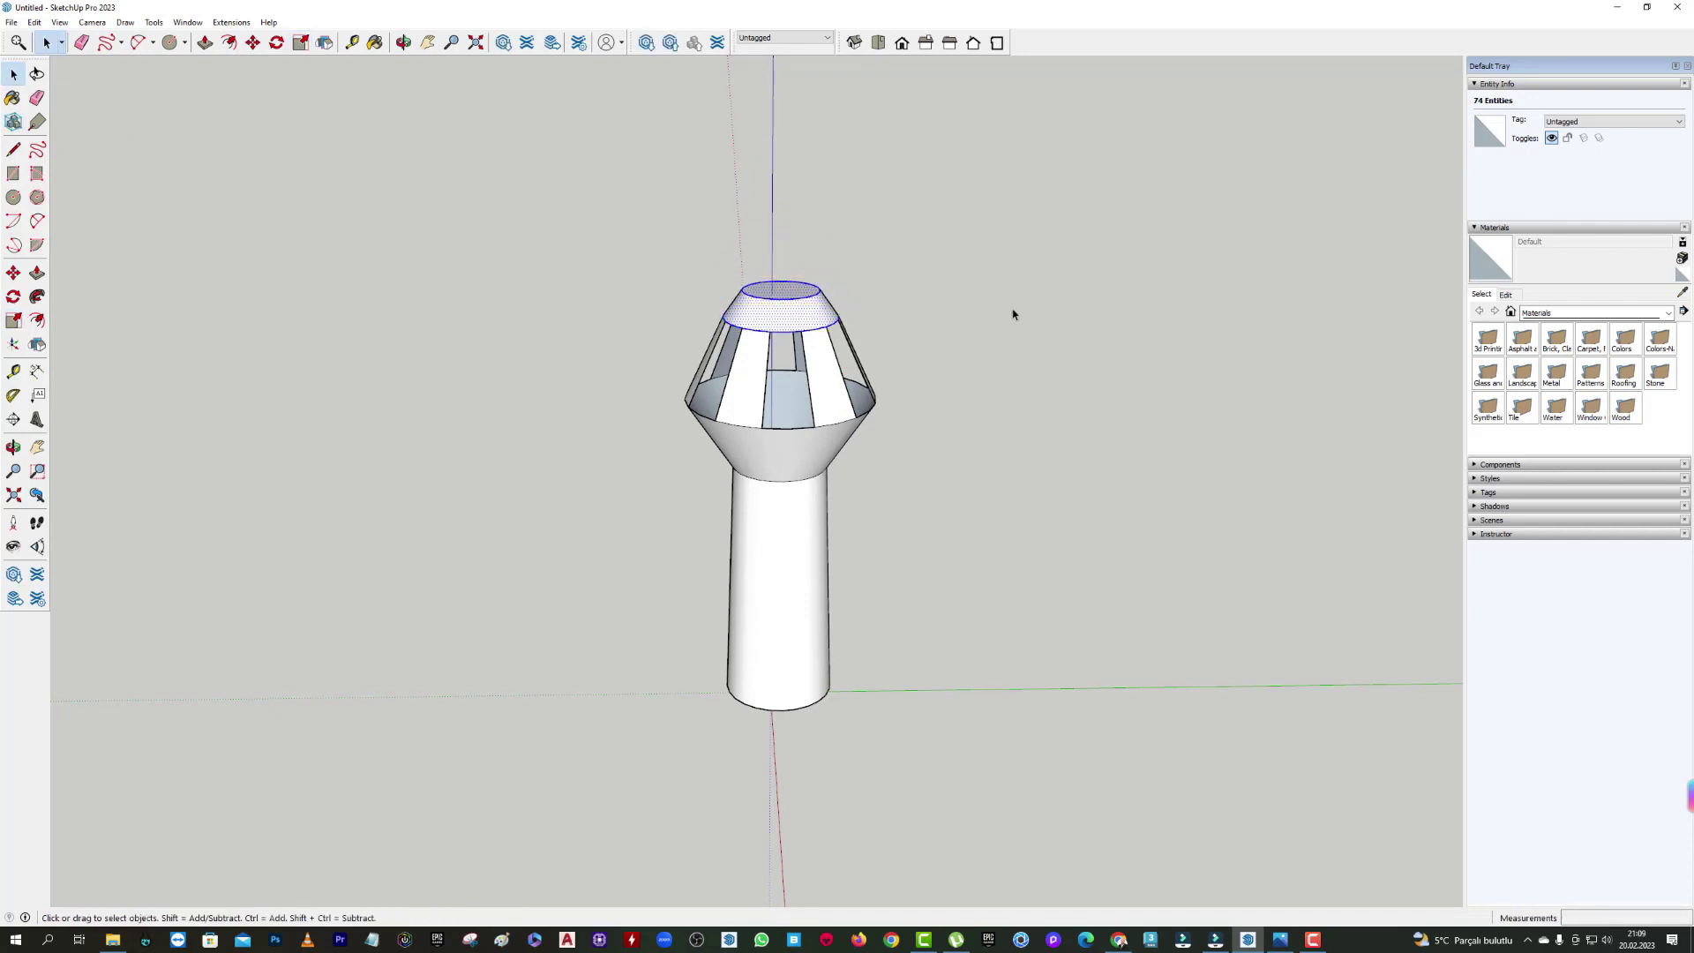
pyautogui.click(901, 380)
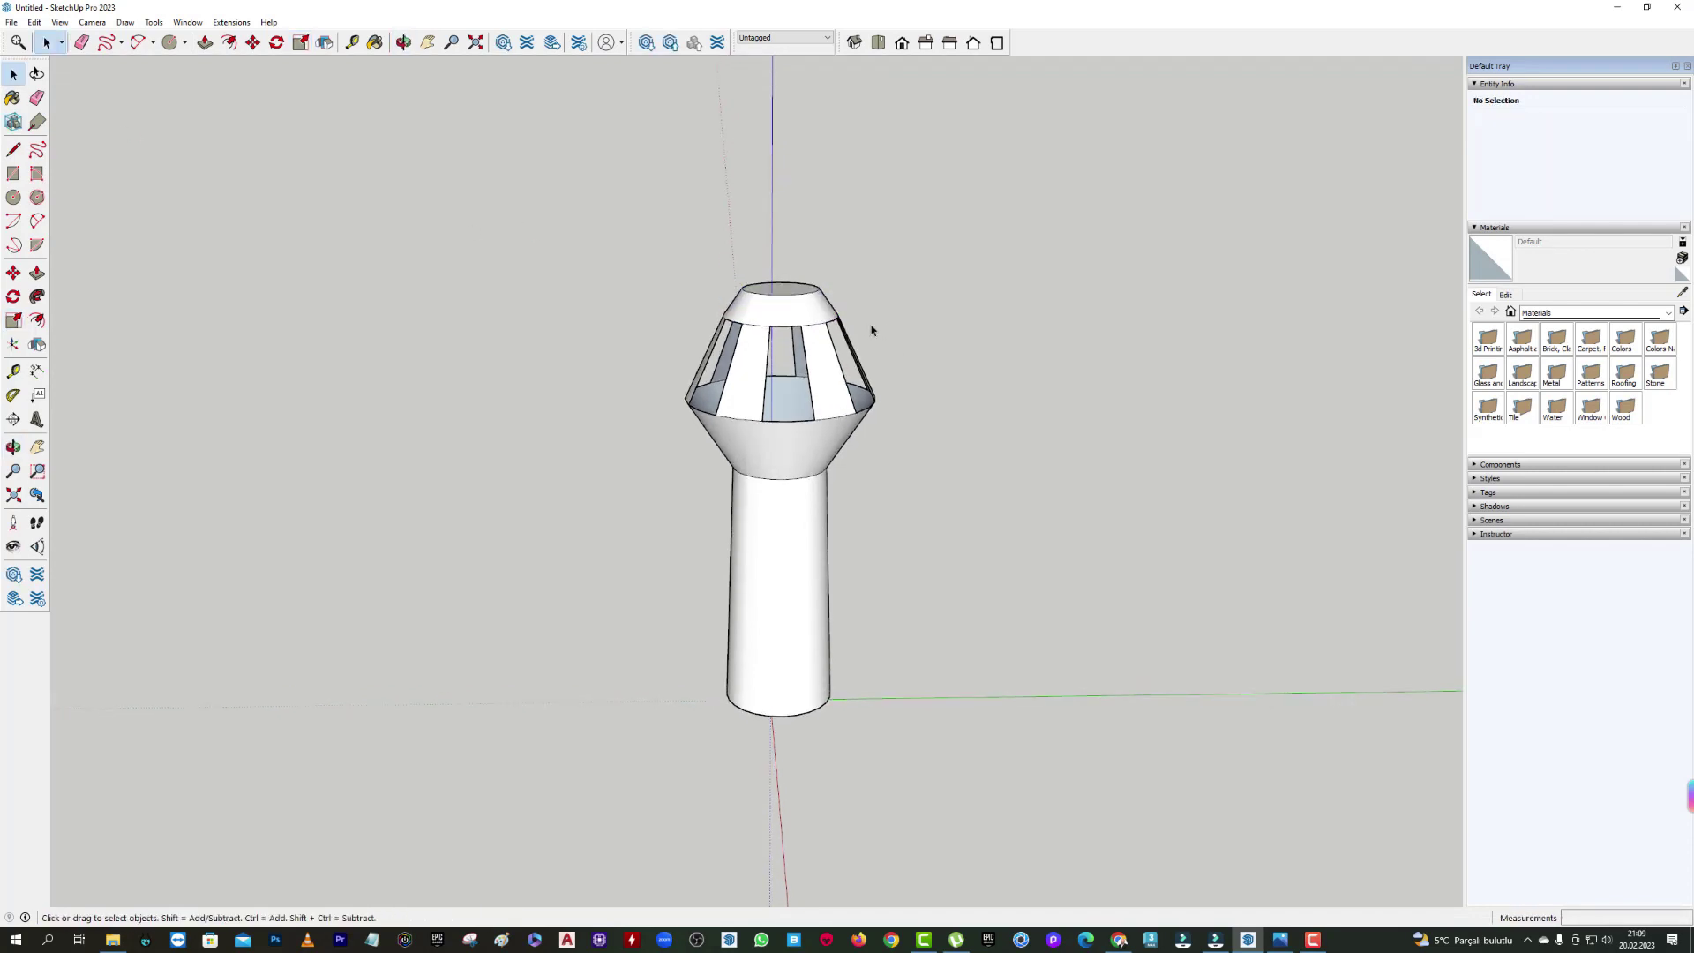
# Orbit the lantern and select one dotted window-panel face by itself.
pyautogui.scroll(2, 794, 291)
pyautogui.rightClick(809, 305)
pyautogui.click(968, 297)
pyautogui.scroll(-2, 918, 291)
pyautogui.moveTo(918, 291); pyautogui.dragTo(868, 380, button='middle')
pyautogui.scroll(3, 854, 371)
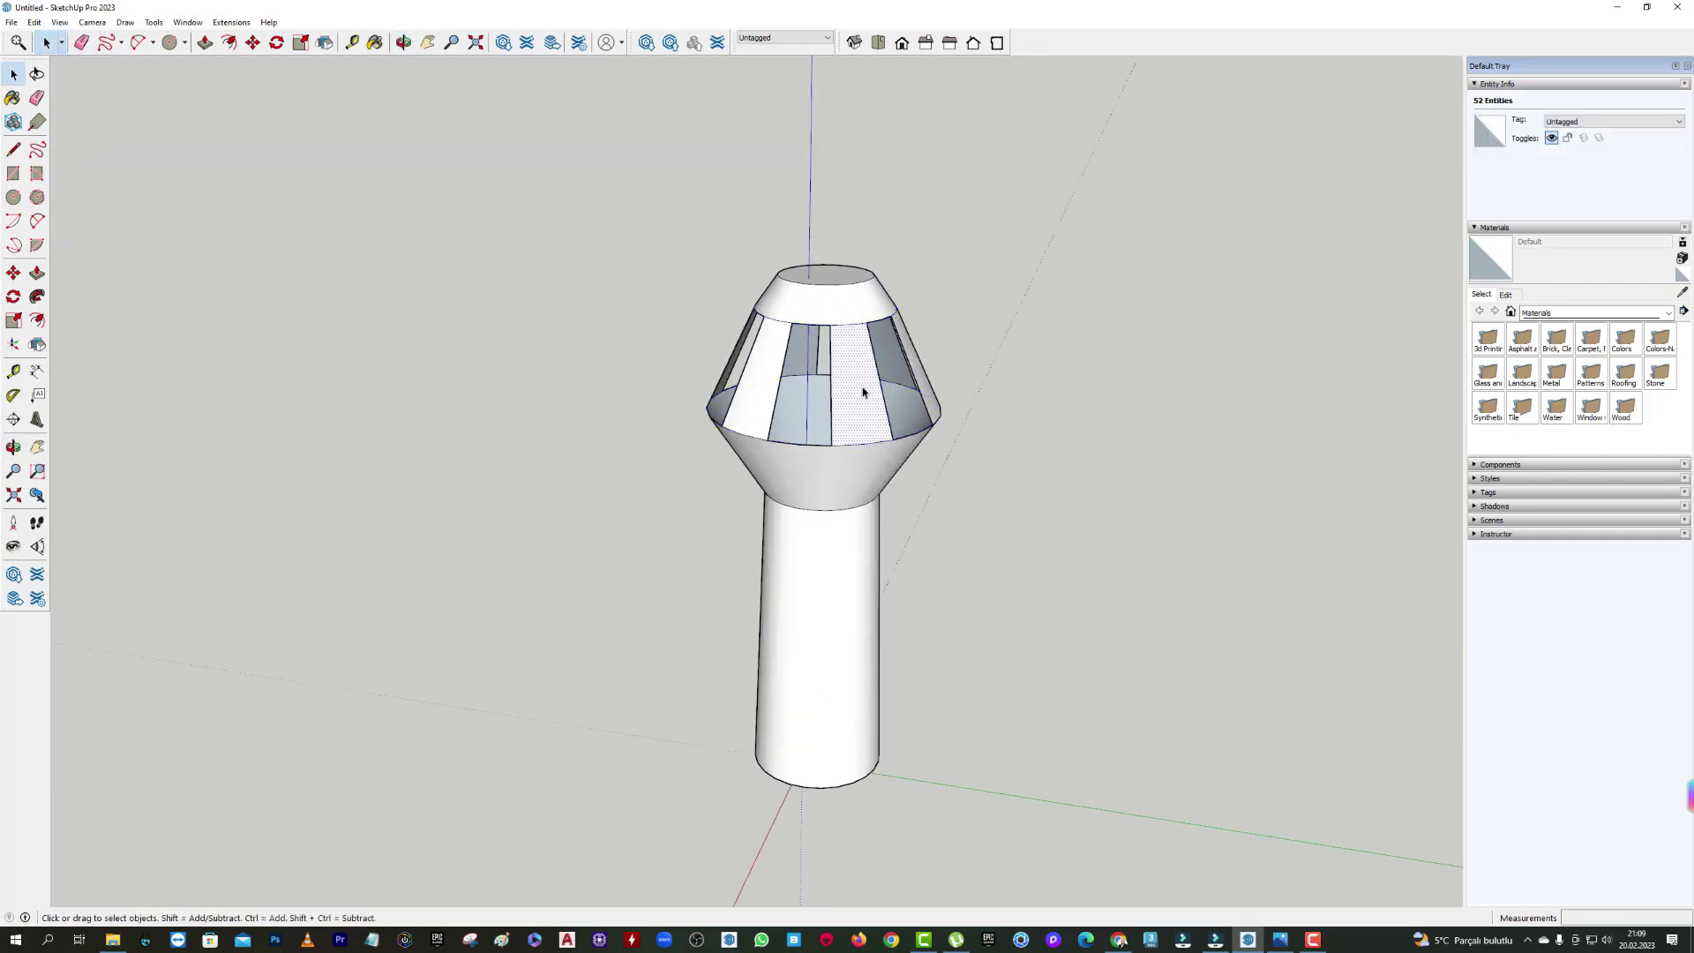
pyautogui.click(868, 380)
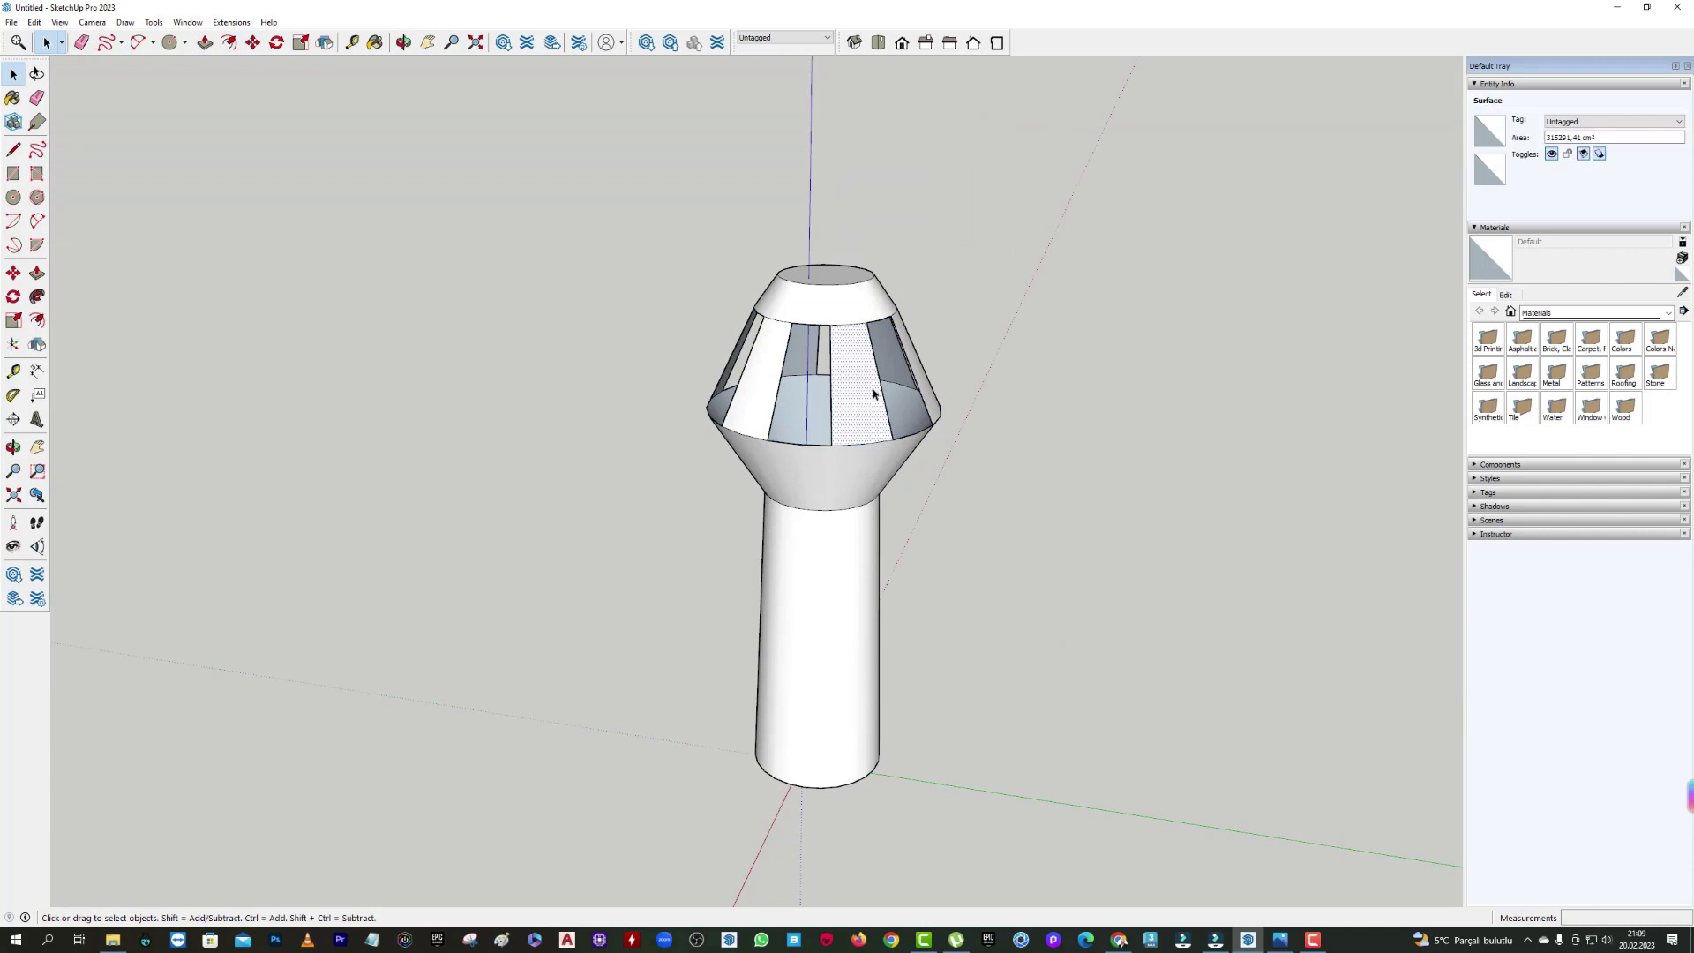
pyautogui.tripleClick(848, 383)
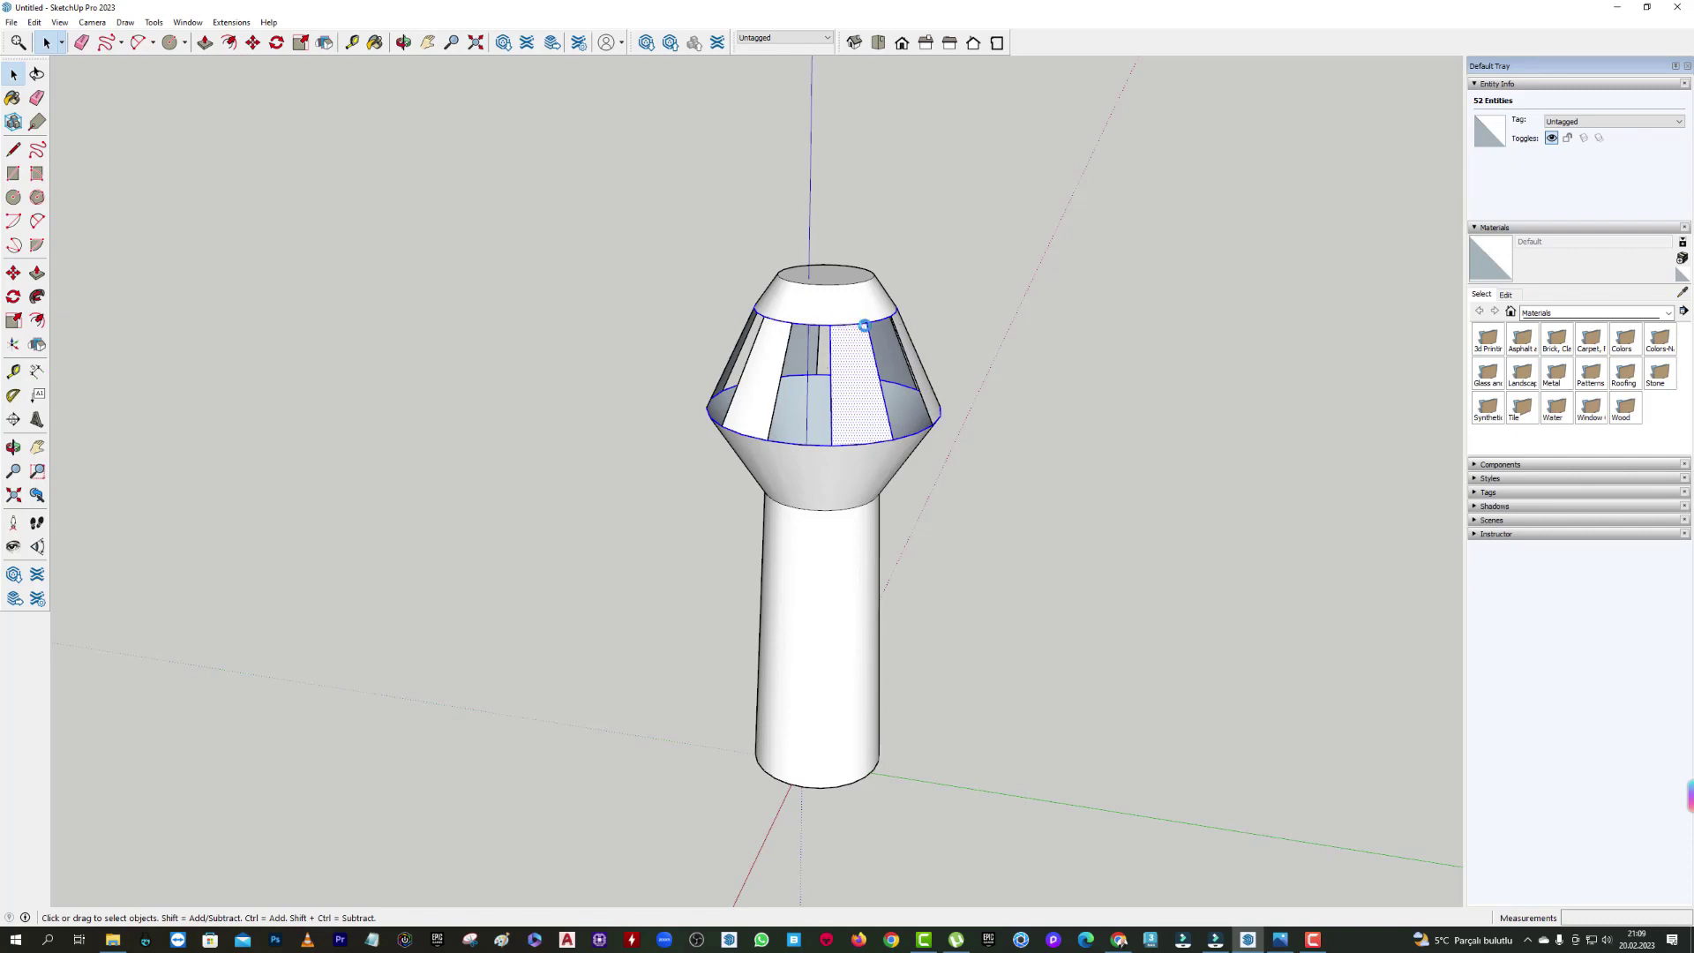
pyautogui.scroll(1, 860, 393)
pyautogui.click(863, 381)
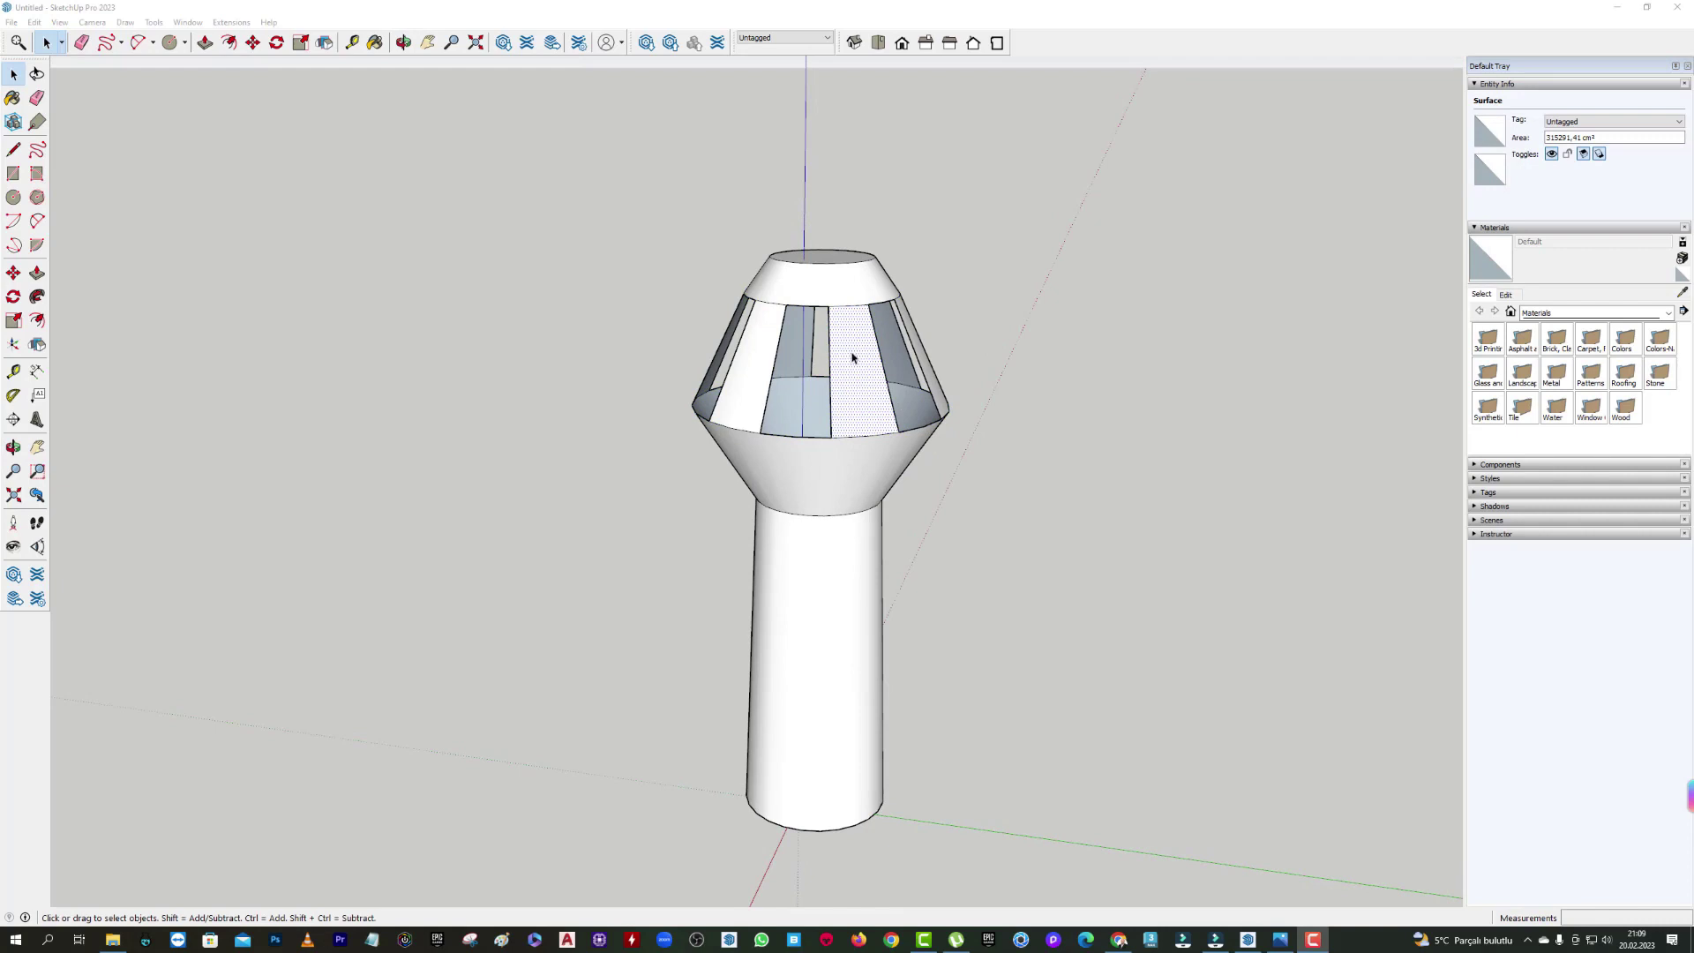
pyautogui.rightClick(852, 355)
pyautogui.moveTo(886, 410)
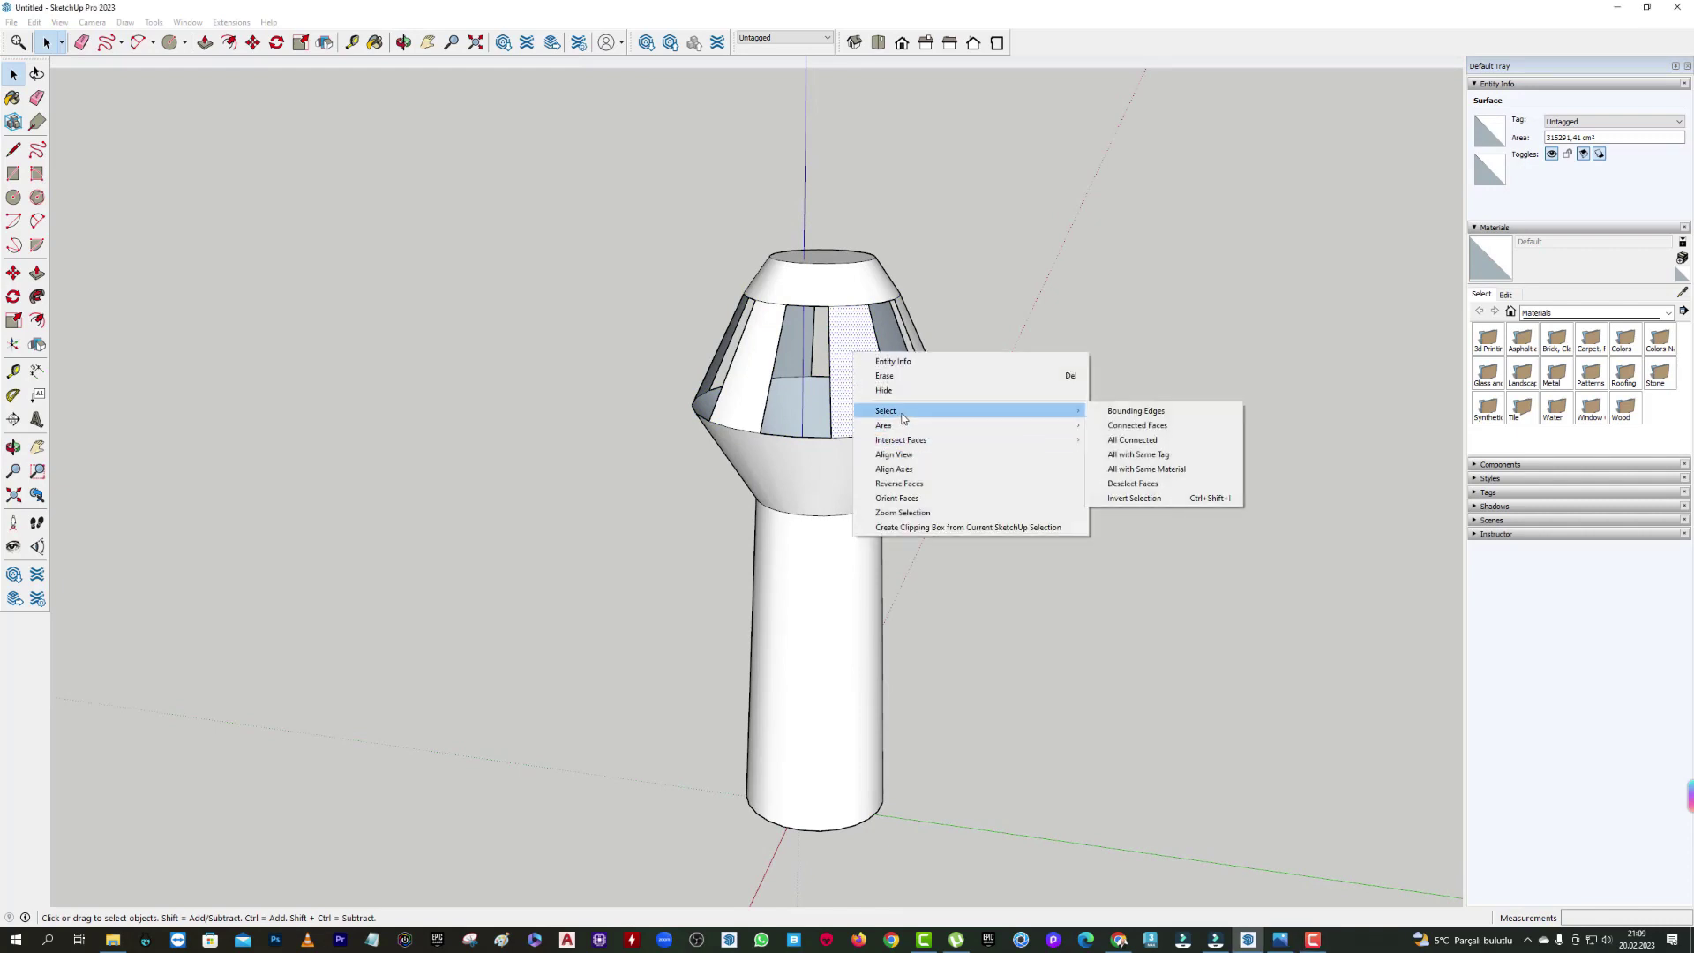
# Add the first panel face's bounding edges to the selection.
pyautogui.click(1134, 412)
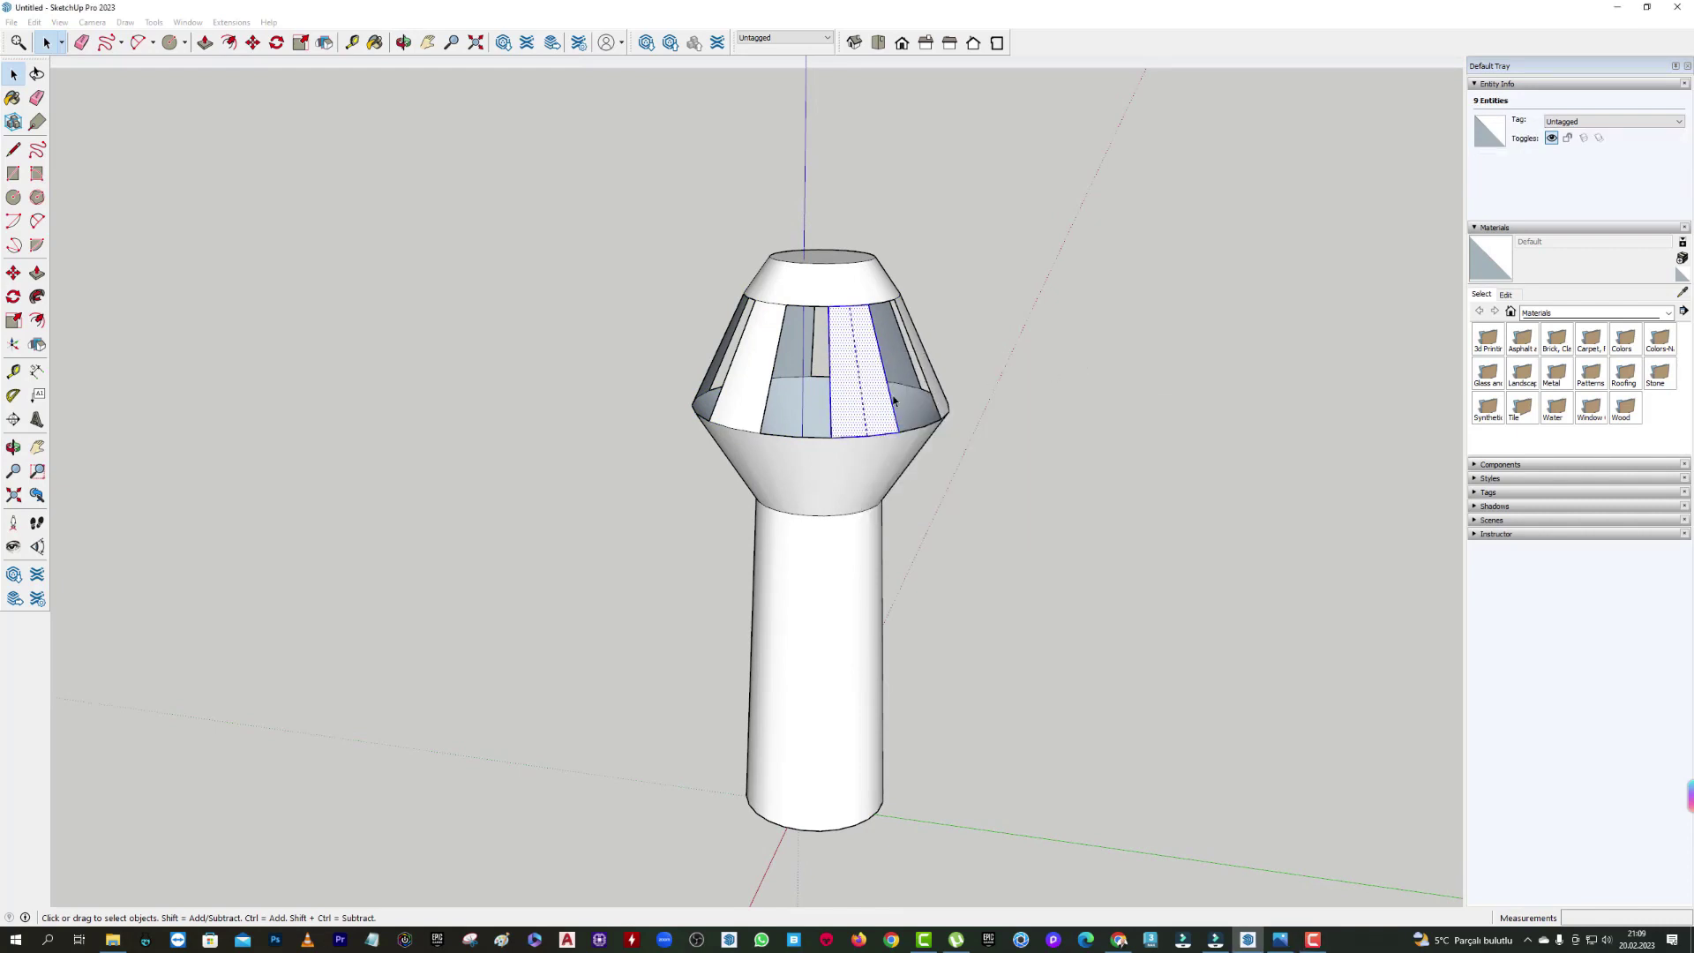
pyautogui.scroll(1, 825, 386)
pyautogui.scroll(1, 838, 344)
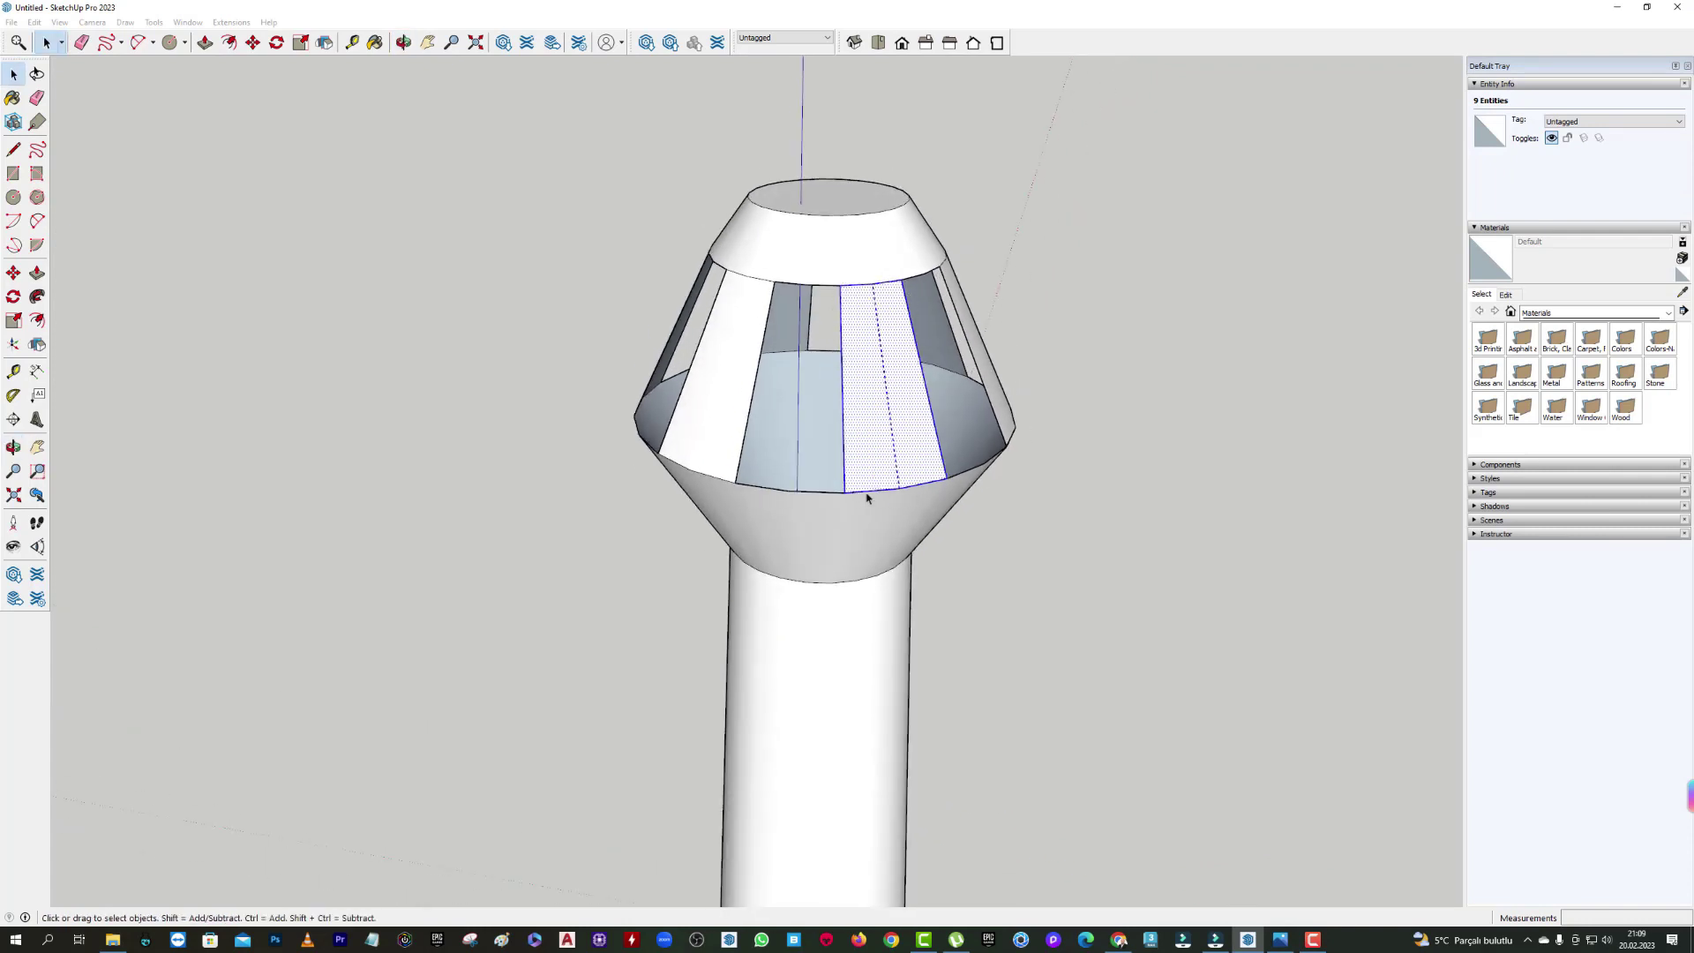
pyautogui.scroll(-2, 882, 459)
pyautogui.scroll(-2, 883, 441)
pyautogui.moveTo(873, 415); pyautogui.dragTo(821, 375, button='middle')
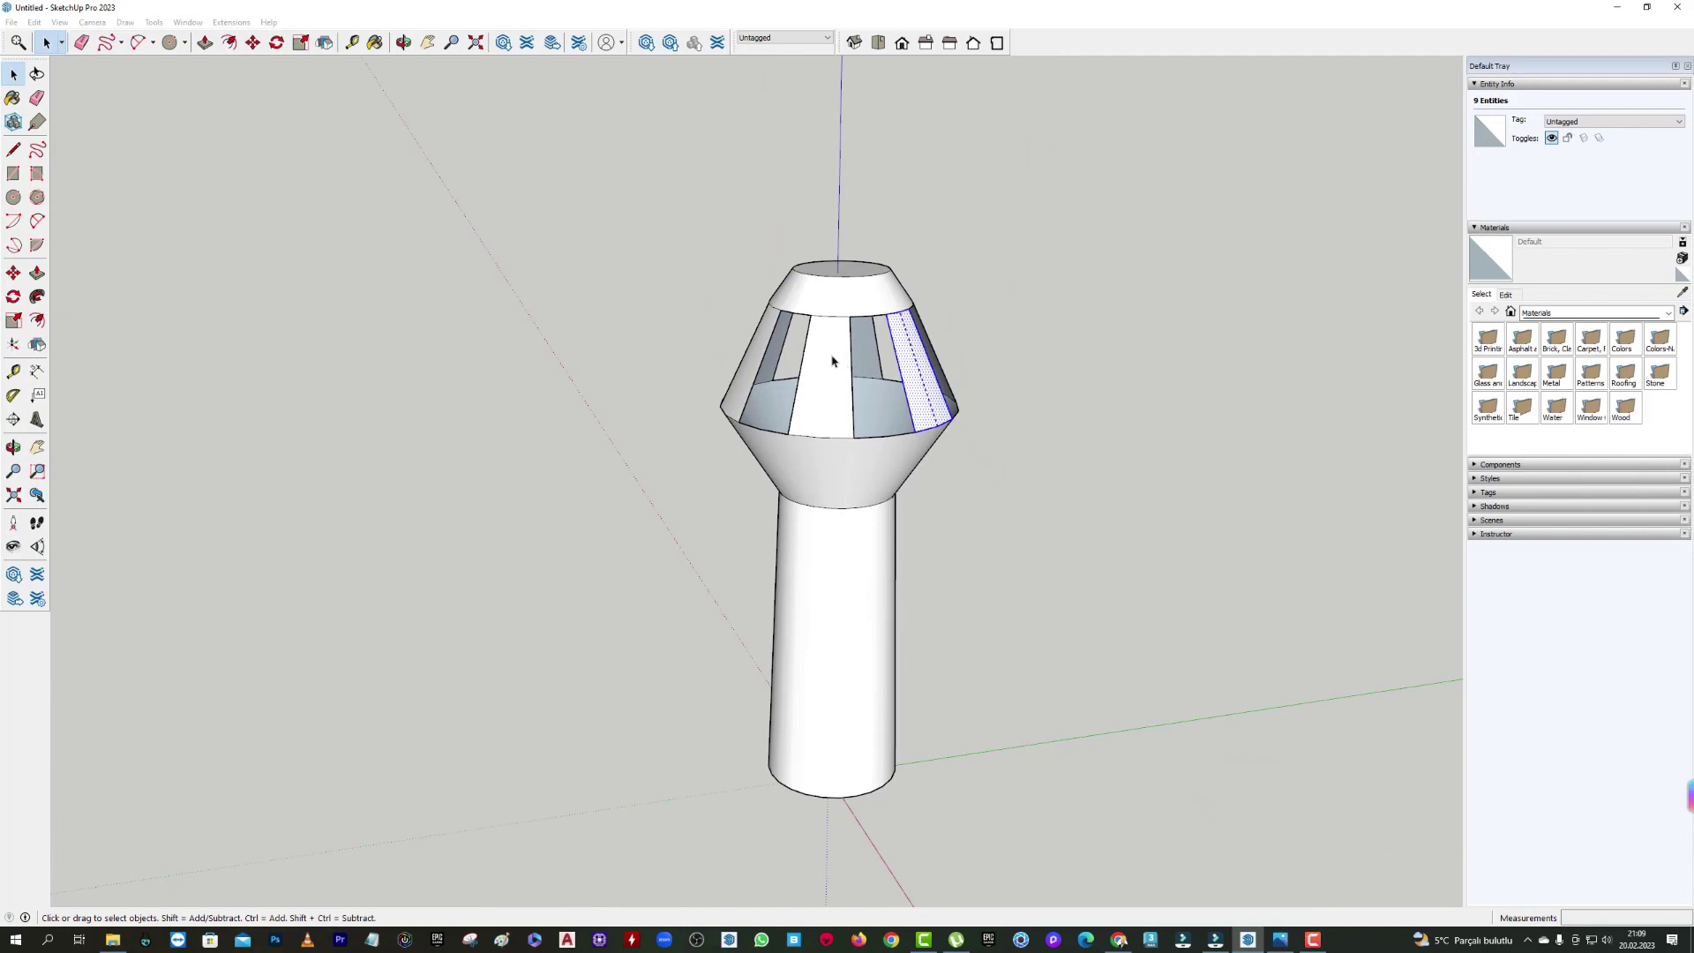
# Select the centre panel face plus its bounding edges, 9 entities in all.
pyautogui.doubleClick(832, 360)
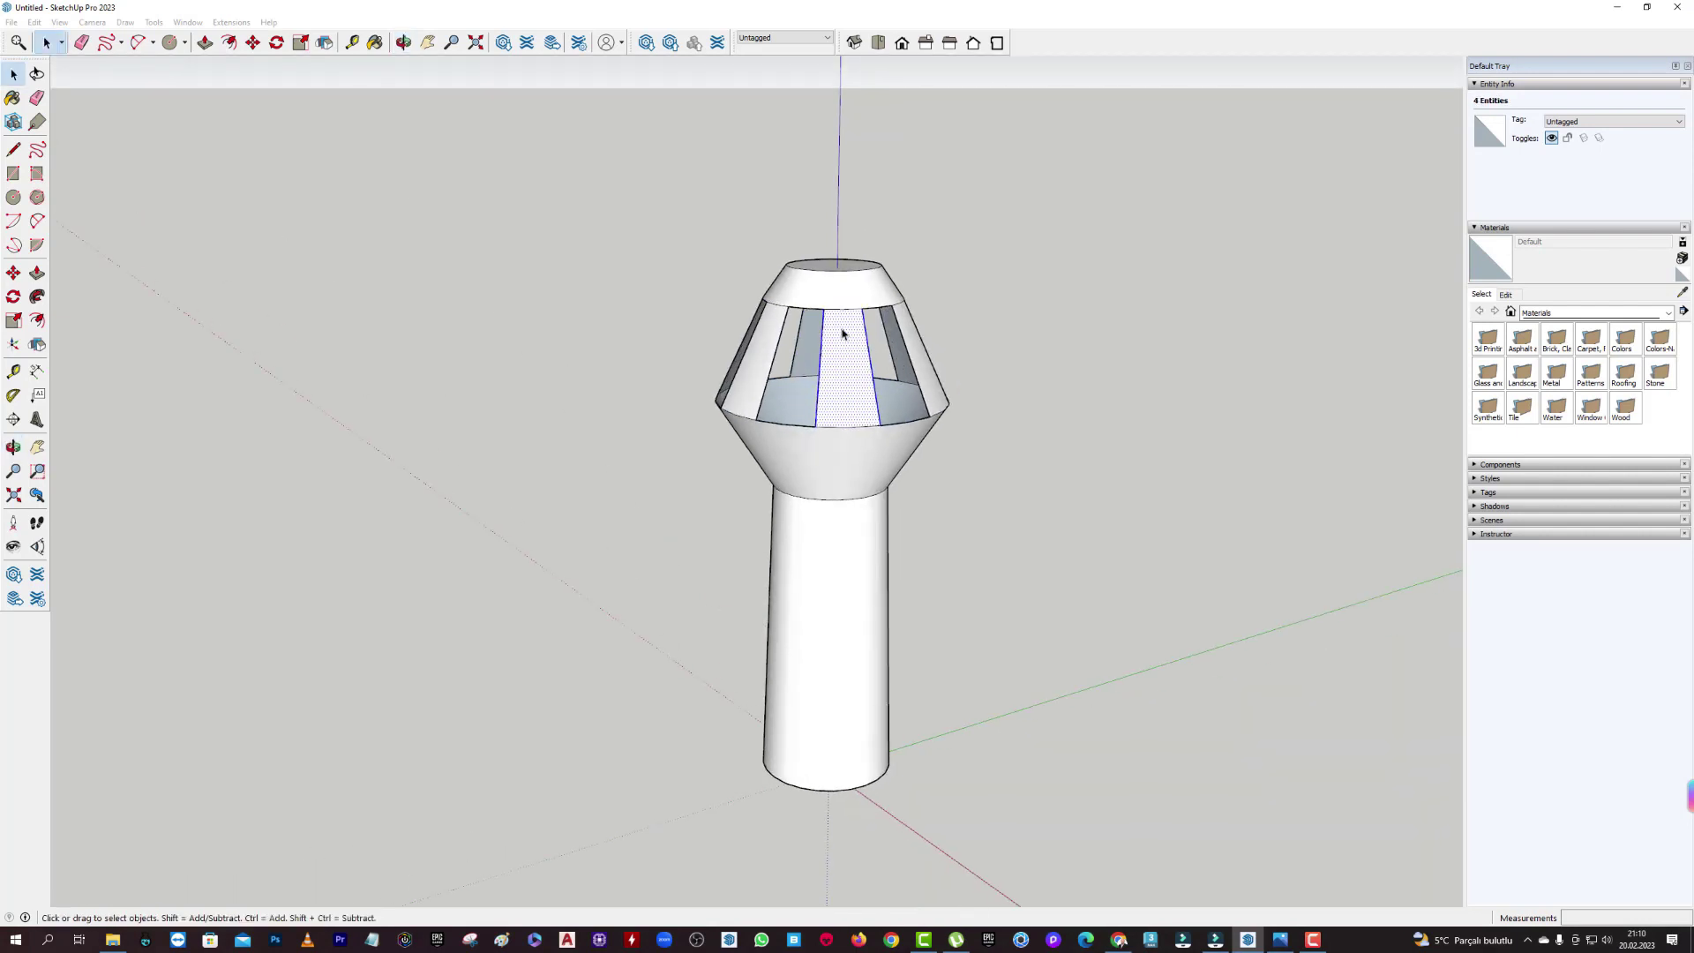
pyautogui.scroll(3, 847, 326)
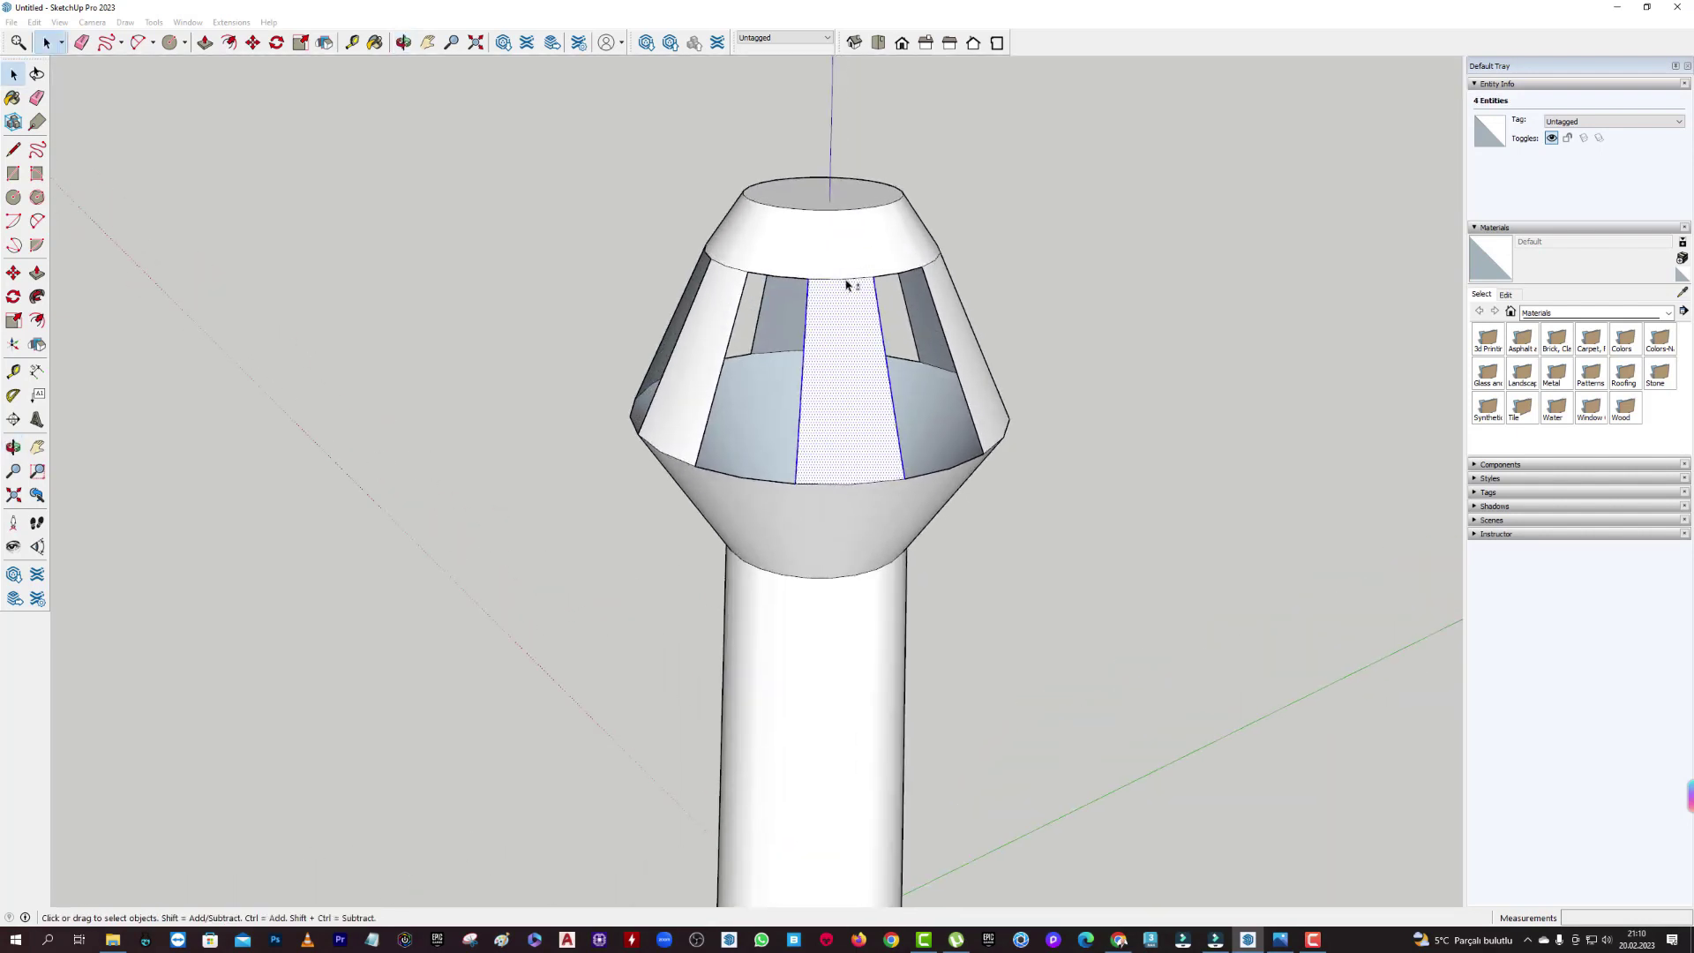
pyautogui.doubleClick(845, 308)
pyautogui.keyDown('shift'); pyautogui.click(846, 485); pyautogui.keyUp('shift')
pyautogui.click(826, 353)
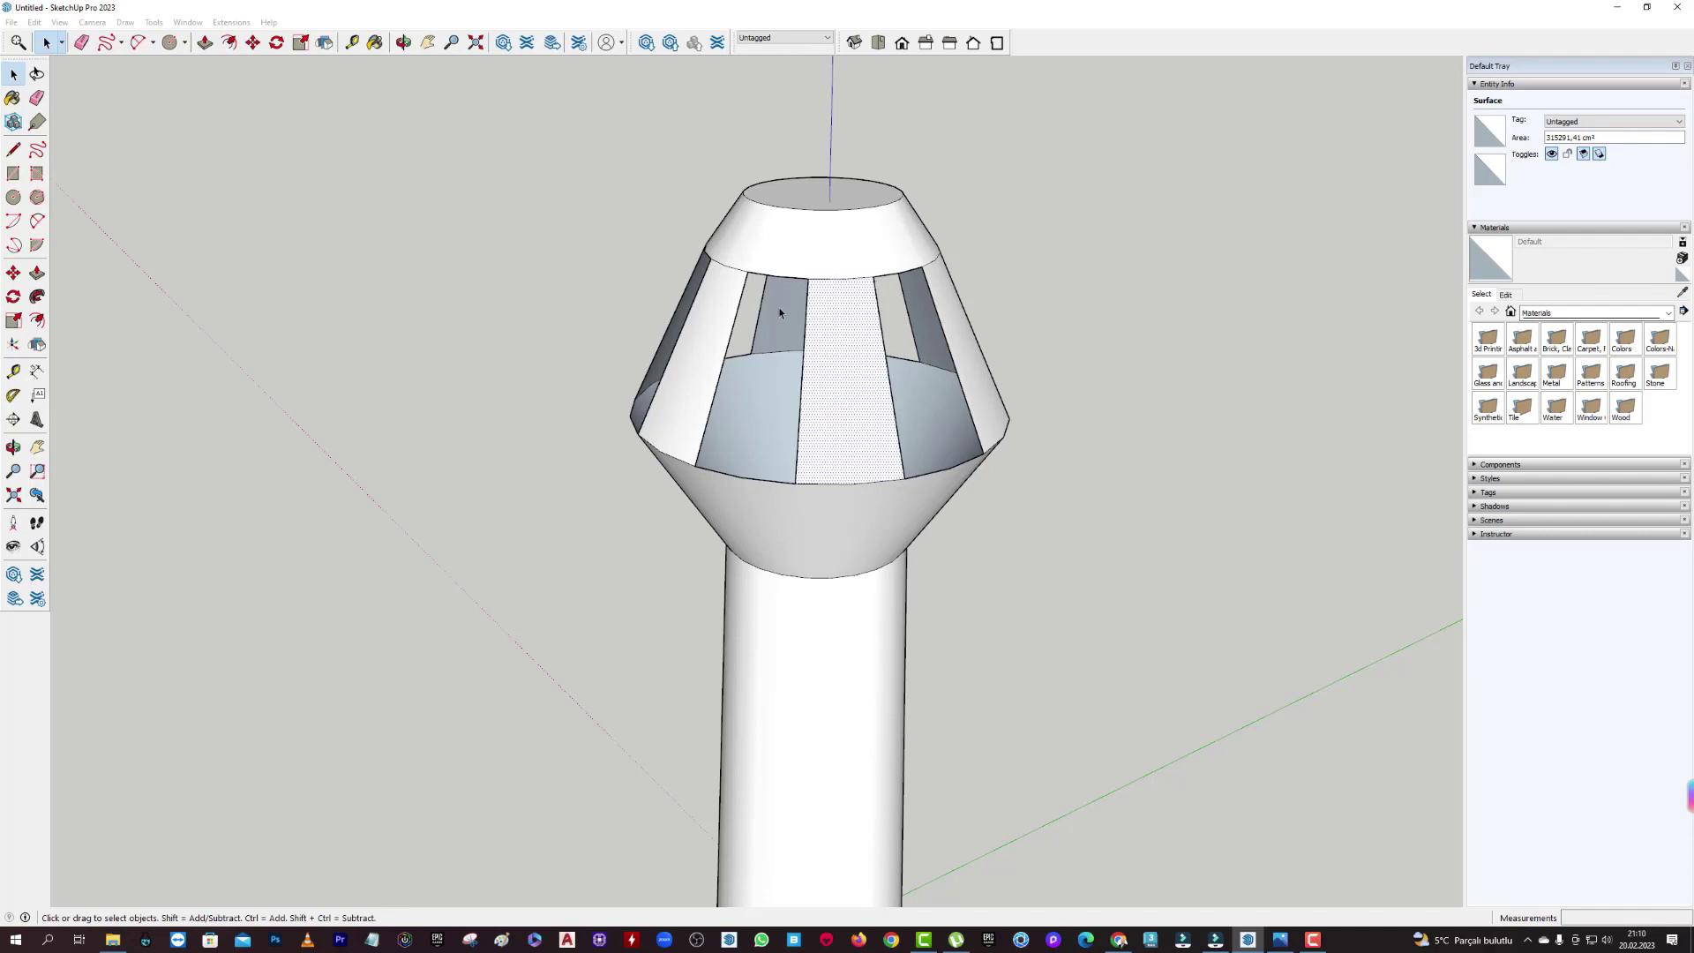
pyautogui.rightClick(855, 360)
pyautogui.moveTo(887, 415)
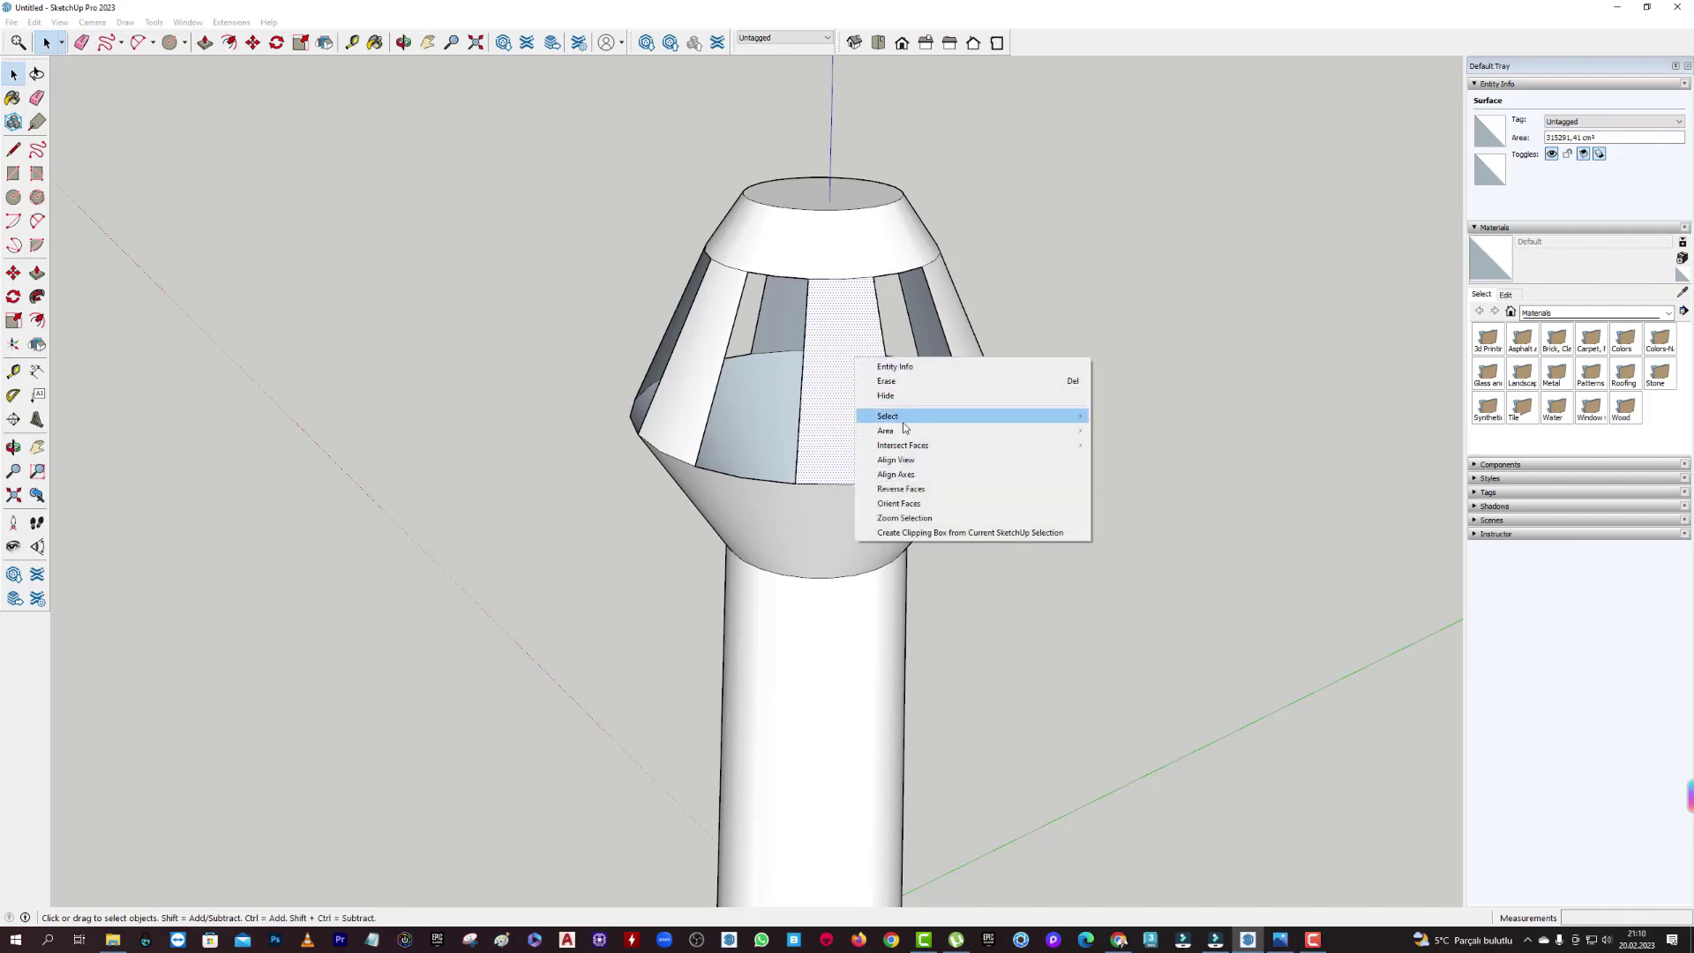
pyautogui.click(1119, 418)
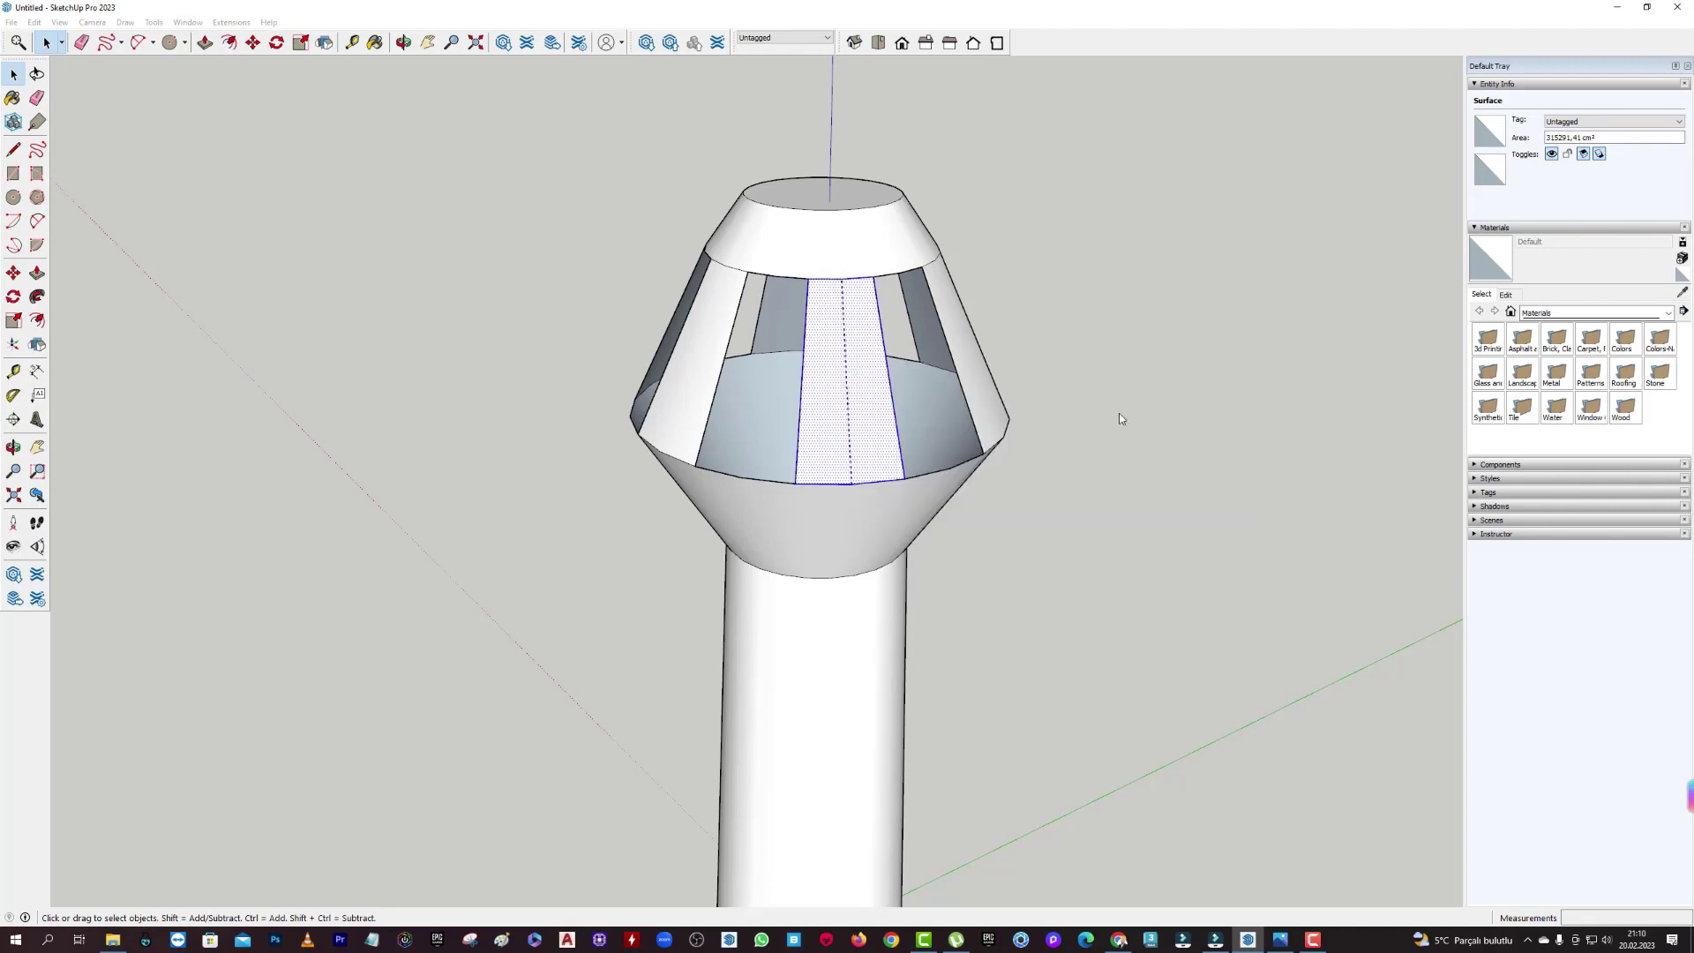
pyautogui.moveTo(808, 356)
pyautogui.mouseDown(button='middle')
pyautogui.moveTo(1164, 188)
pyautogui.moveTo(1096, 83)
pyautogui.moveTo(1301, 167)
pyautogui.moveTo(869, 291)
pyautogui.mouseUp(button='middle')
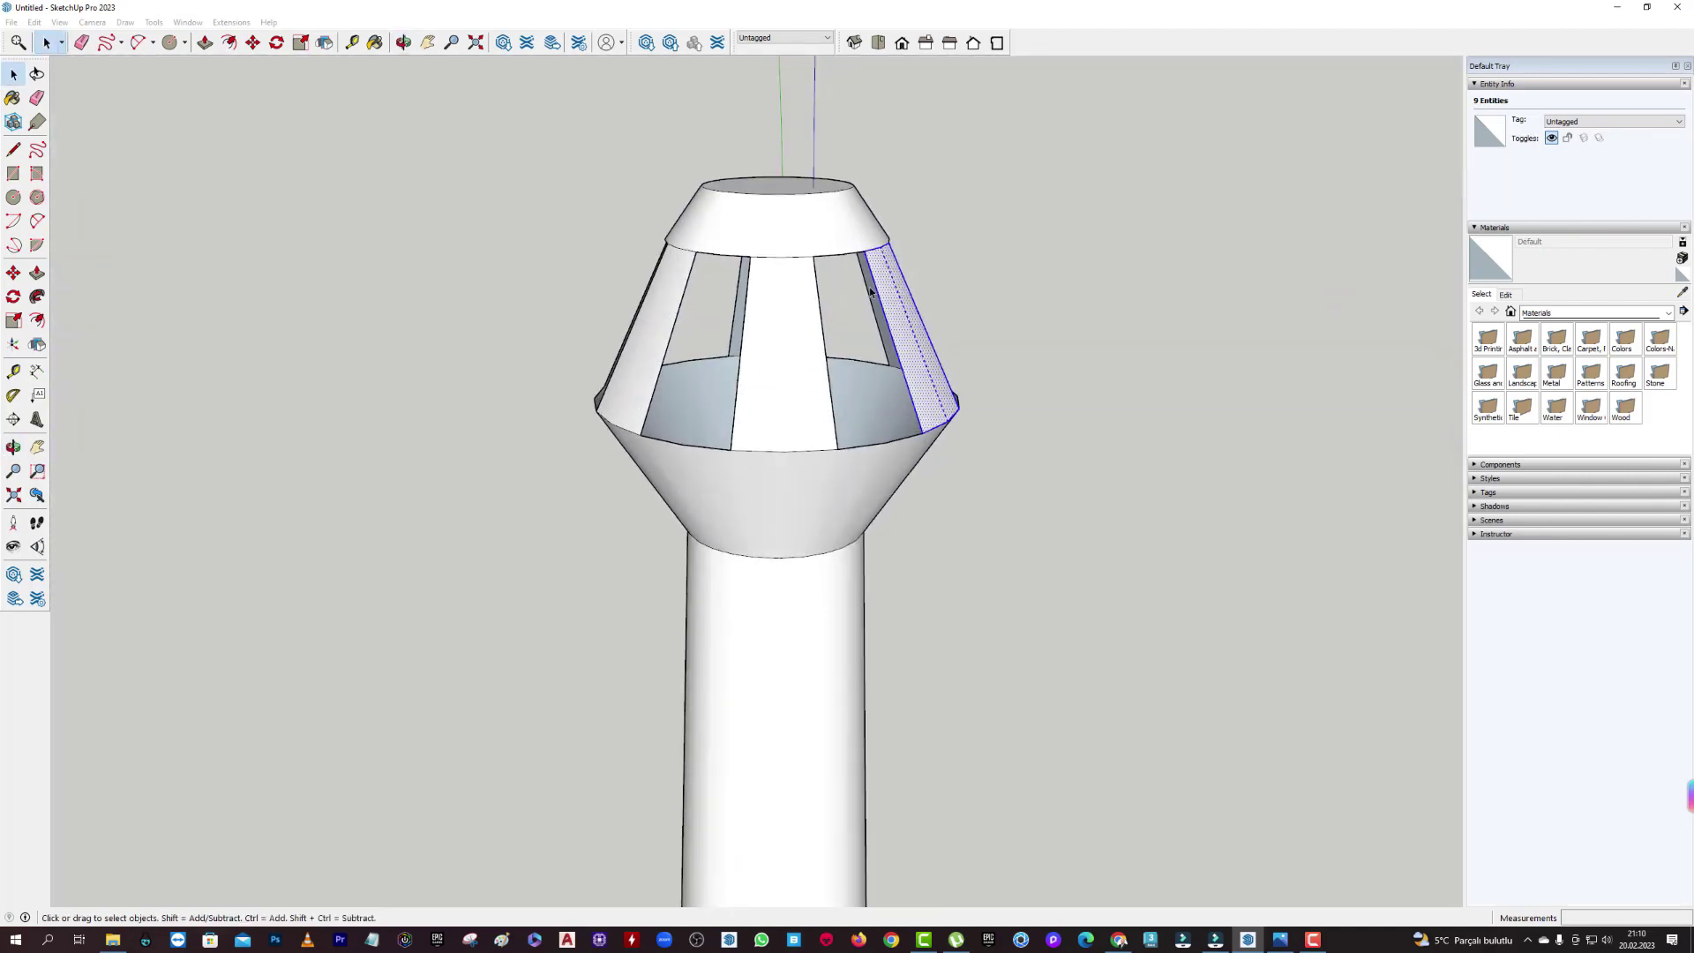
# Copy the panel strip to the clipboard, then paste and cancel the trial copy with Esc.
pyautogui.click(35, 22)
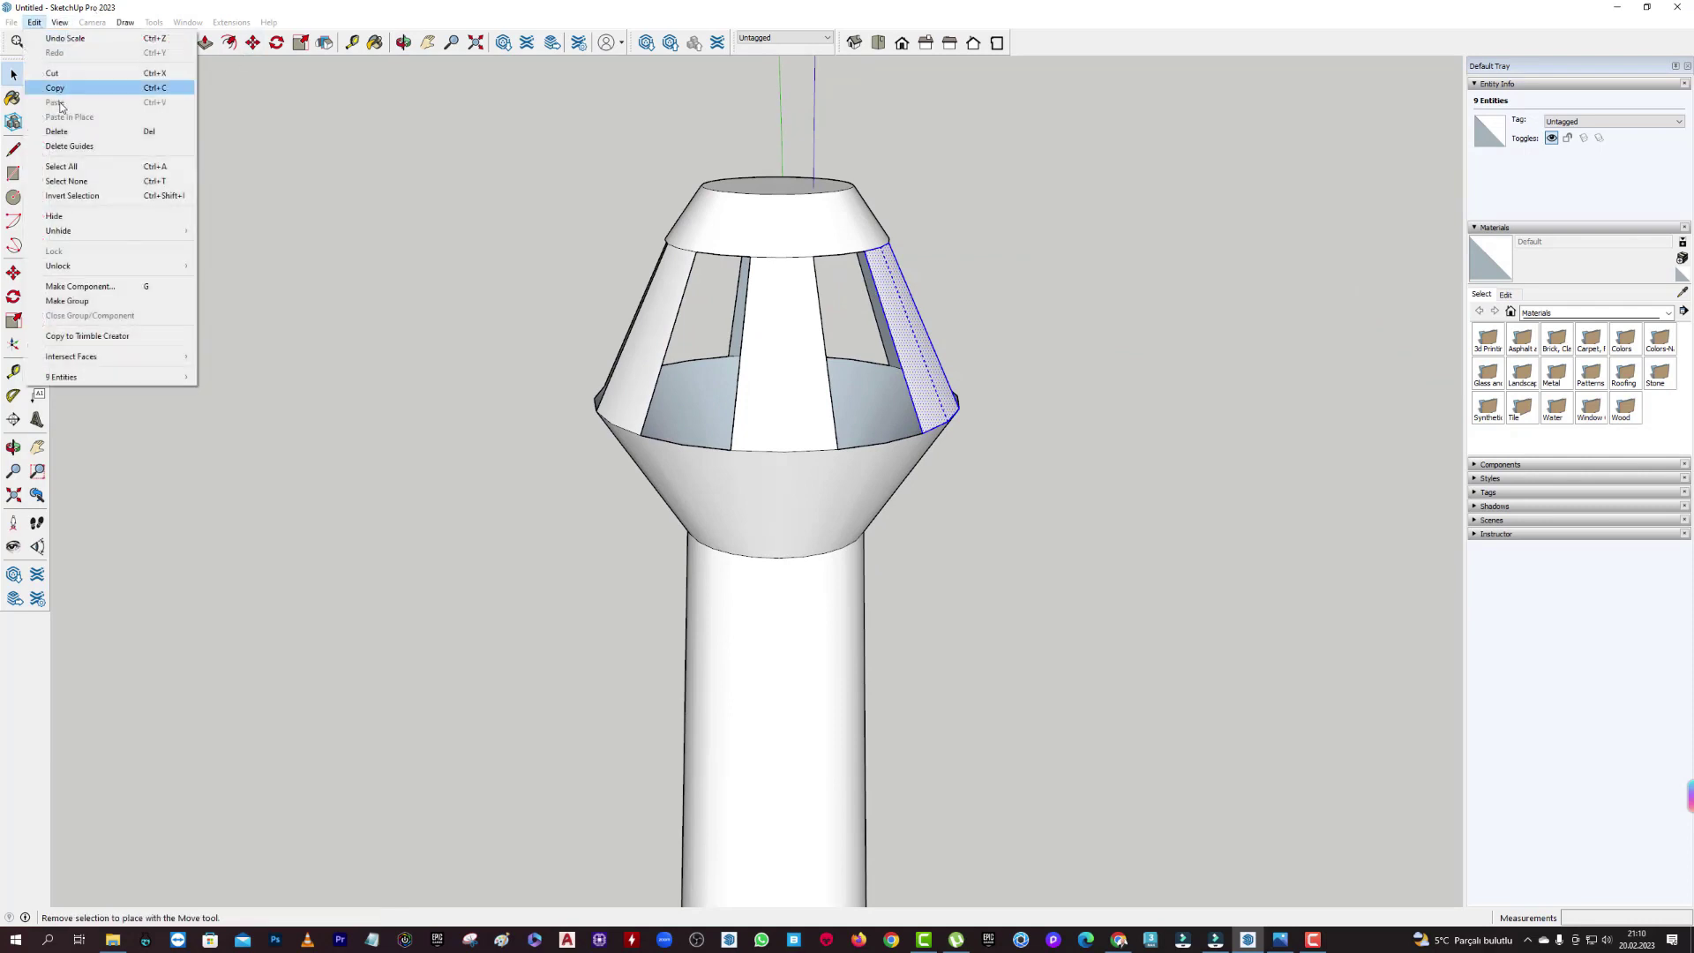
pyautogui.click(52, 97)
pyautogui.moveTo(999, 264); pyautogui.dragTo(1015, 256, button='middle')
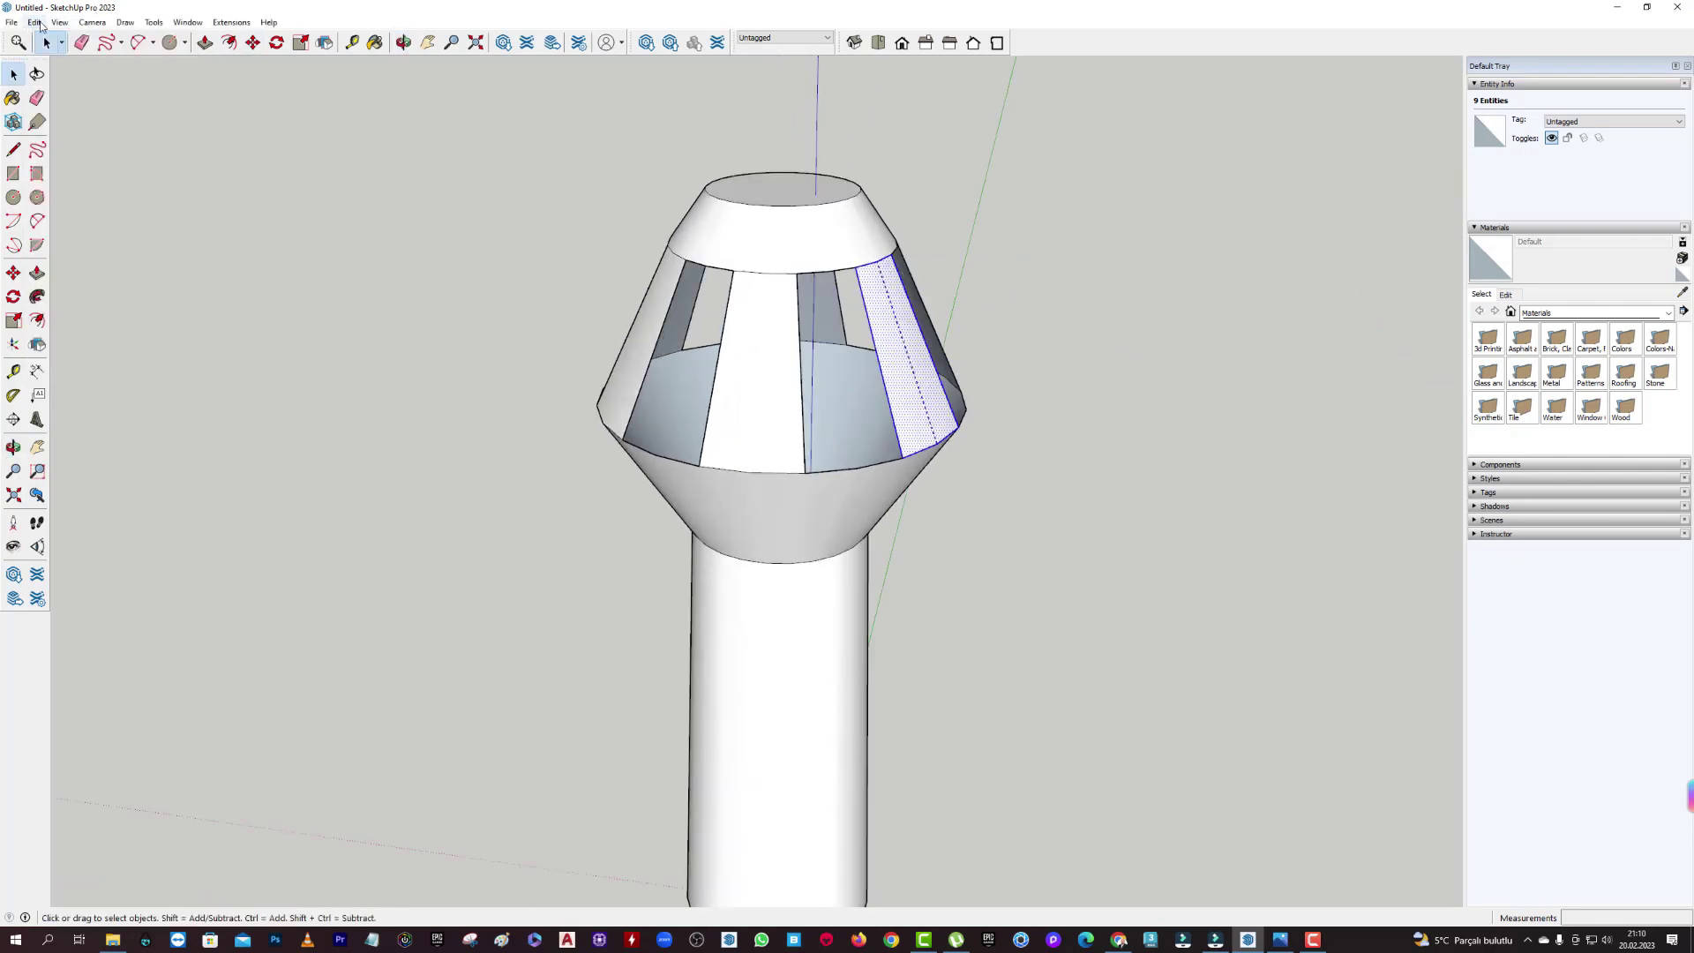
pyautogui.click(35, 22)
pyautogui.click(55, 102)
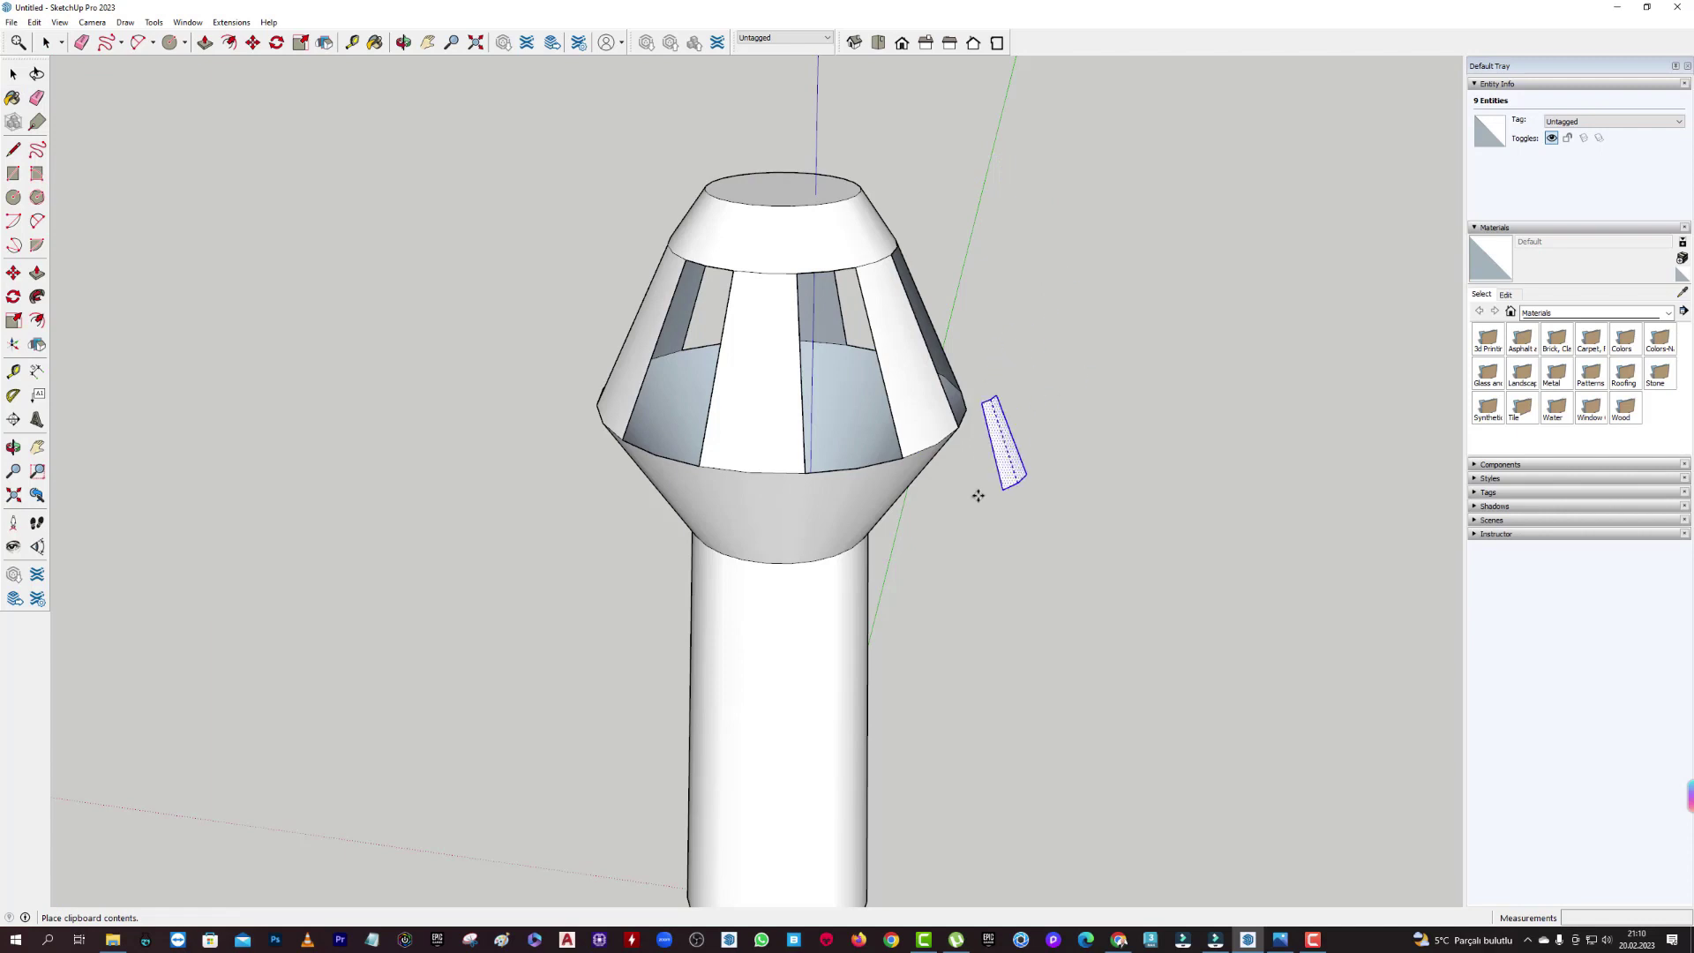
pyautogui.moveTo(1014, 415); pyautogui.dragTo(786, 511, button='middle')
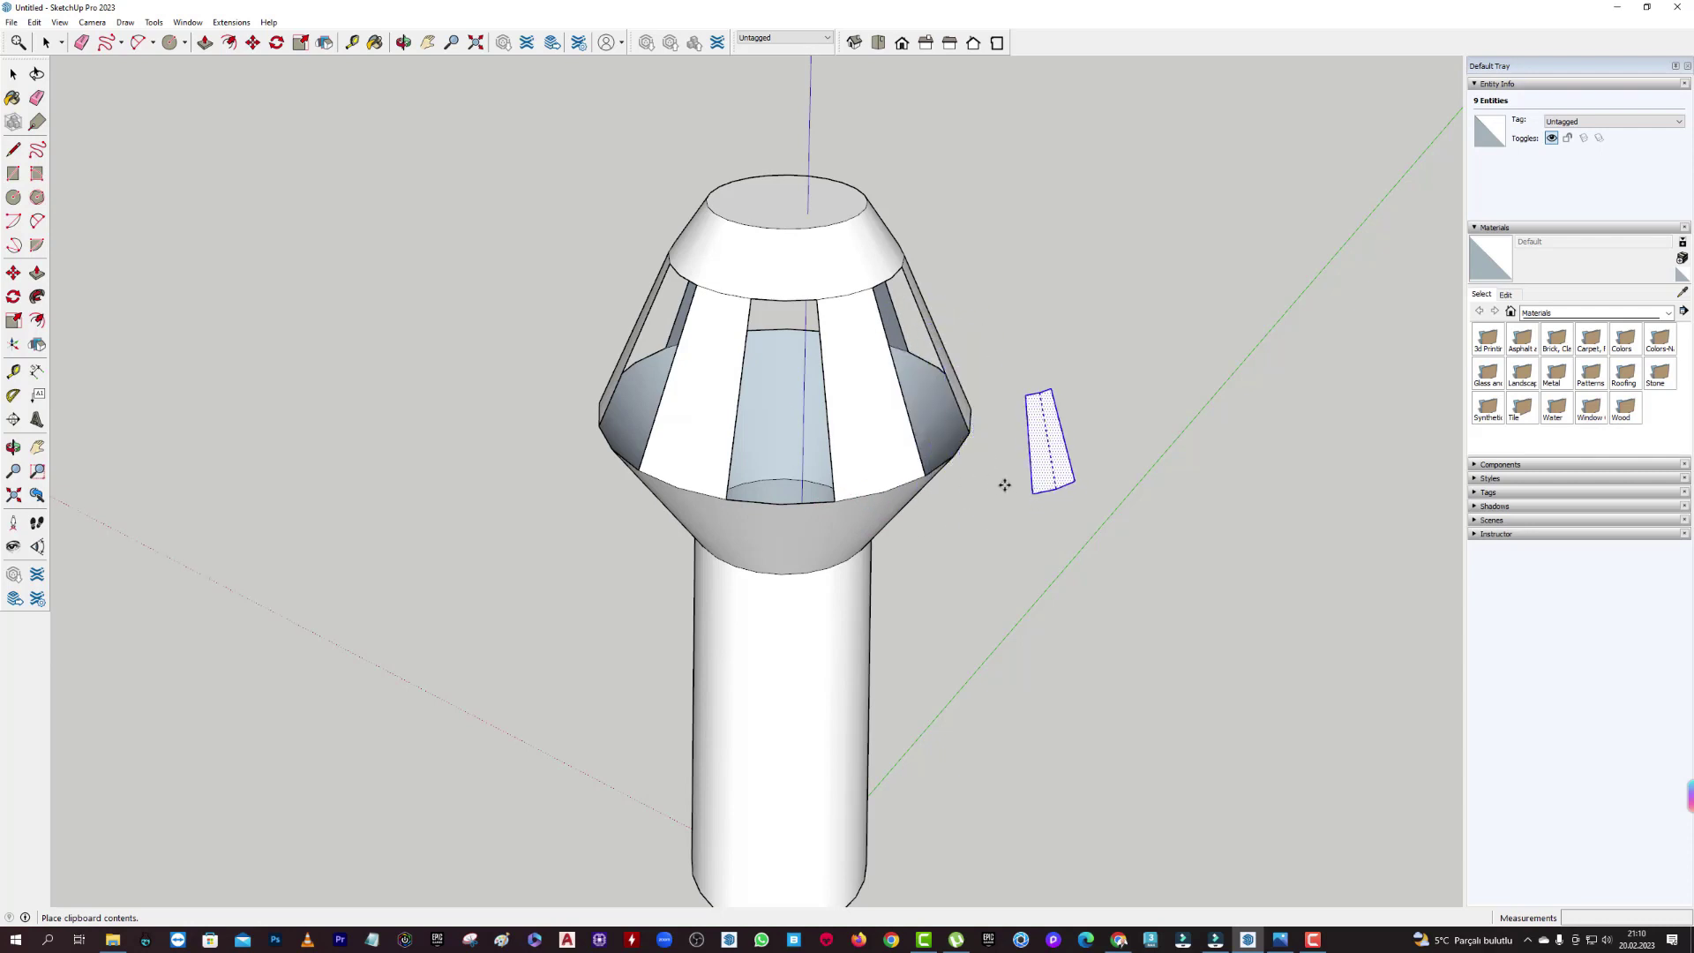
pyautogui.press('Escape')
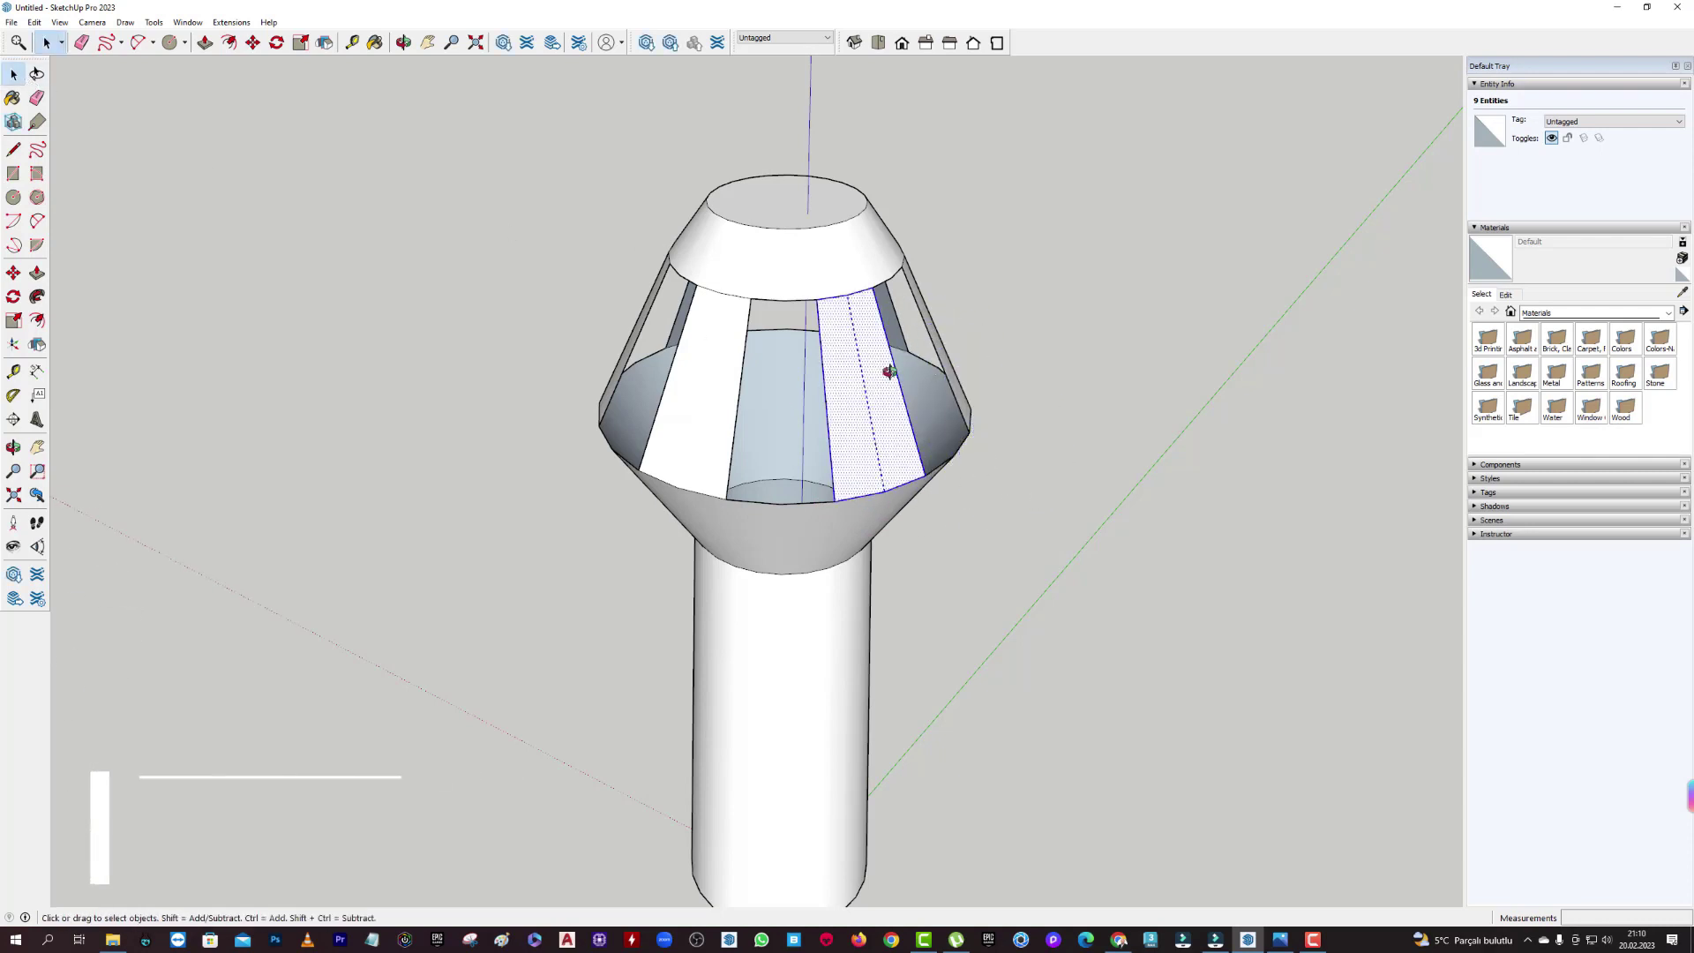
pyautogui.scroll(-3, 932, 378)
pyautogui.moveTo(926, 379); pyautogui.dragTo(812, 327, button='middle')
# Select a connected vertical strip of lantern faces and orbit around the lantern.
pyautogui.rightClick(806, 322)
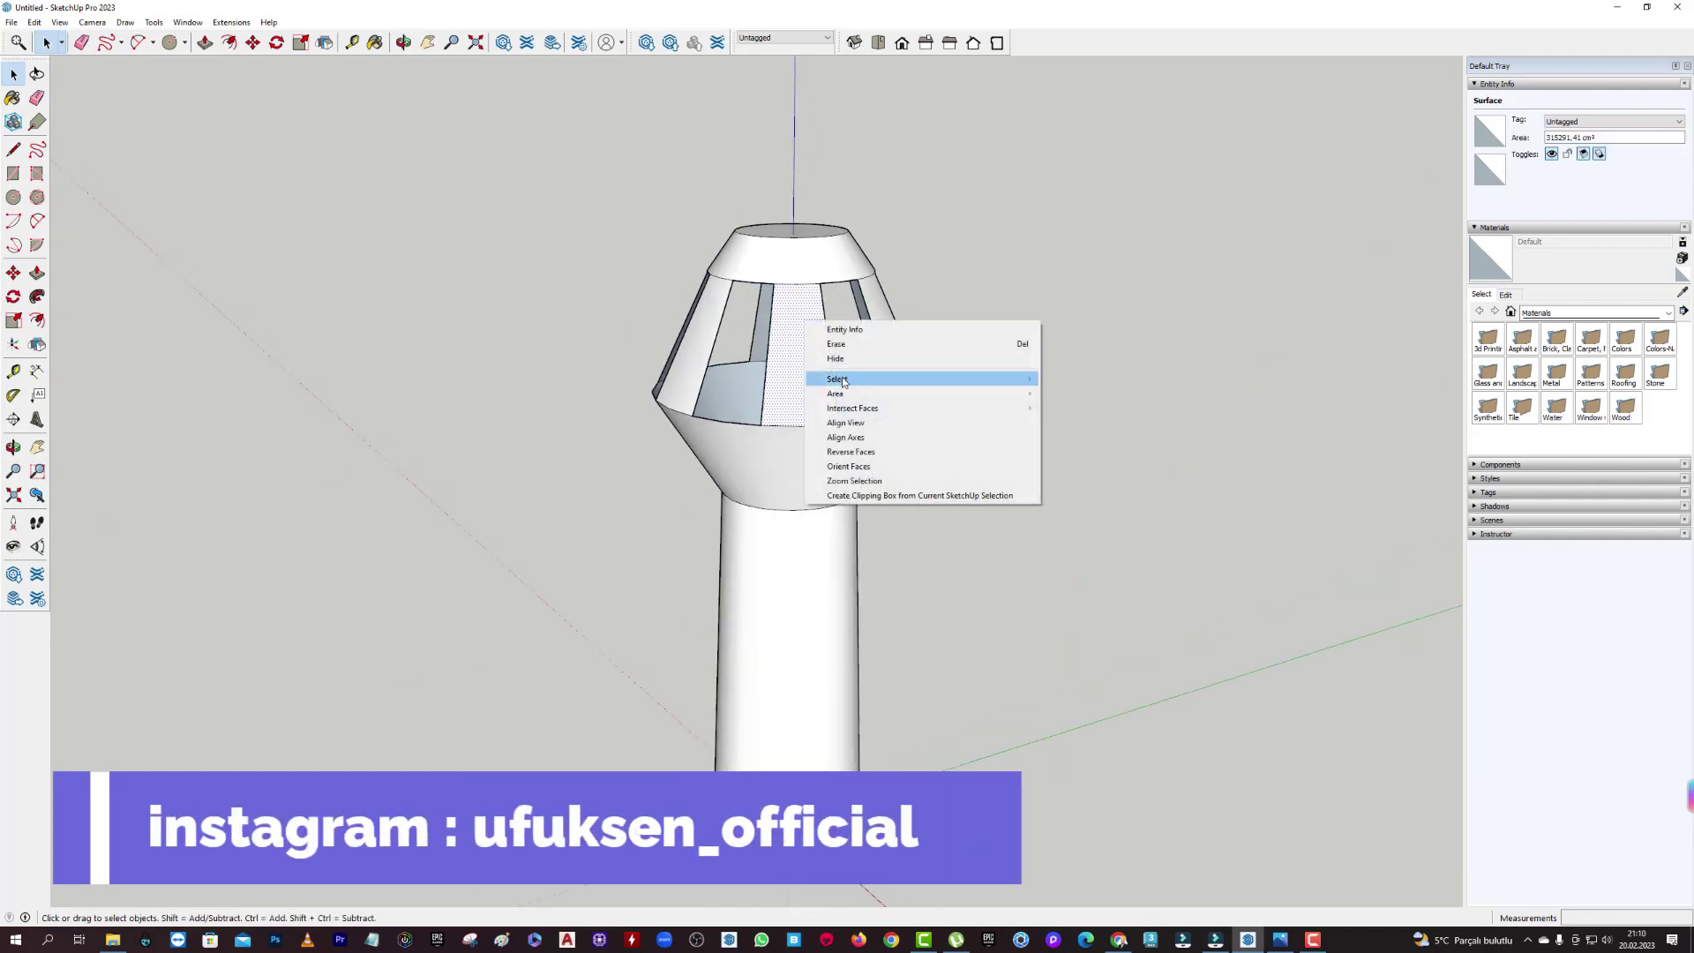
pyautogui.moveTo(838, 380)
pyautogui.click(1081, 389)
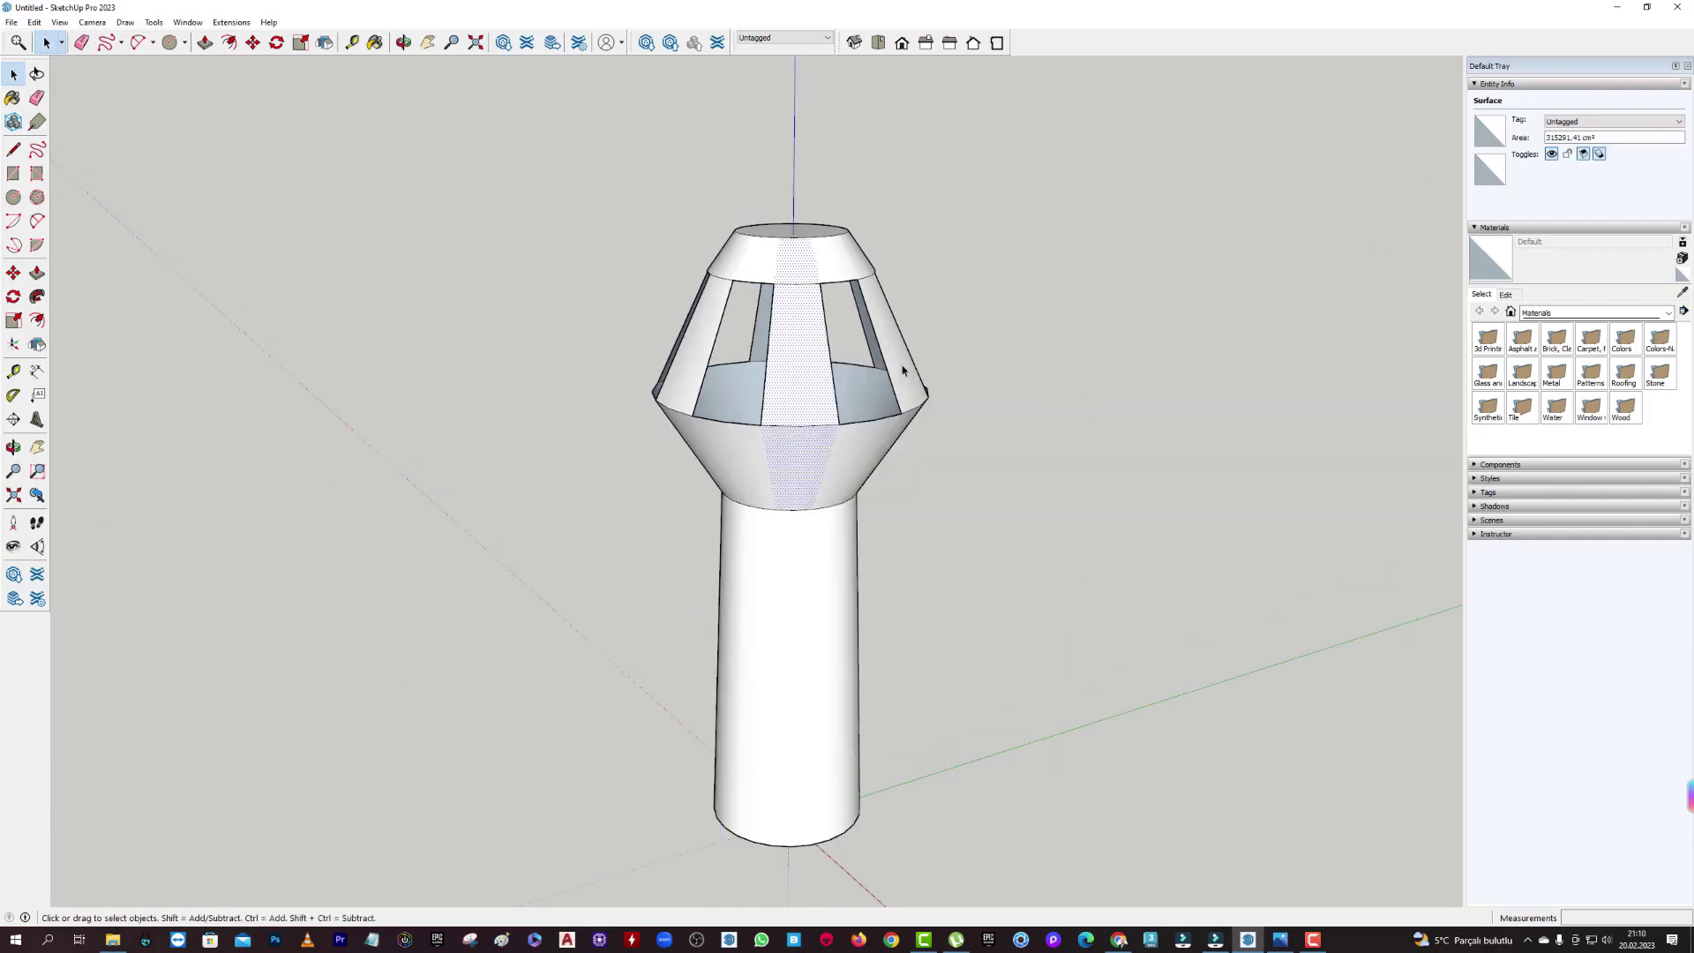
pyautogui.scroll(2, 786, 341)
pyautogui.moveTo(807, 222)
pyautogui.mouseDown(button='middle')
pyautogui.moveTo(839, 310)
pyautogui.moveTo(848, 576)
pyautogui.mouseUp(button='middle')
pyautogui.moveTo(819, 282); pyautogui.dragTo(1247, 171, button='middle')
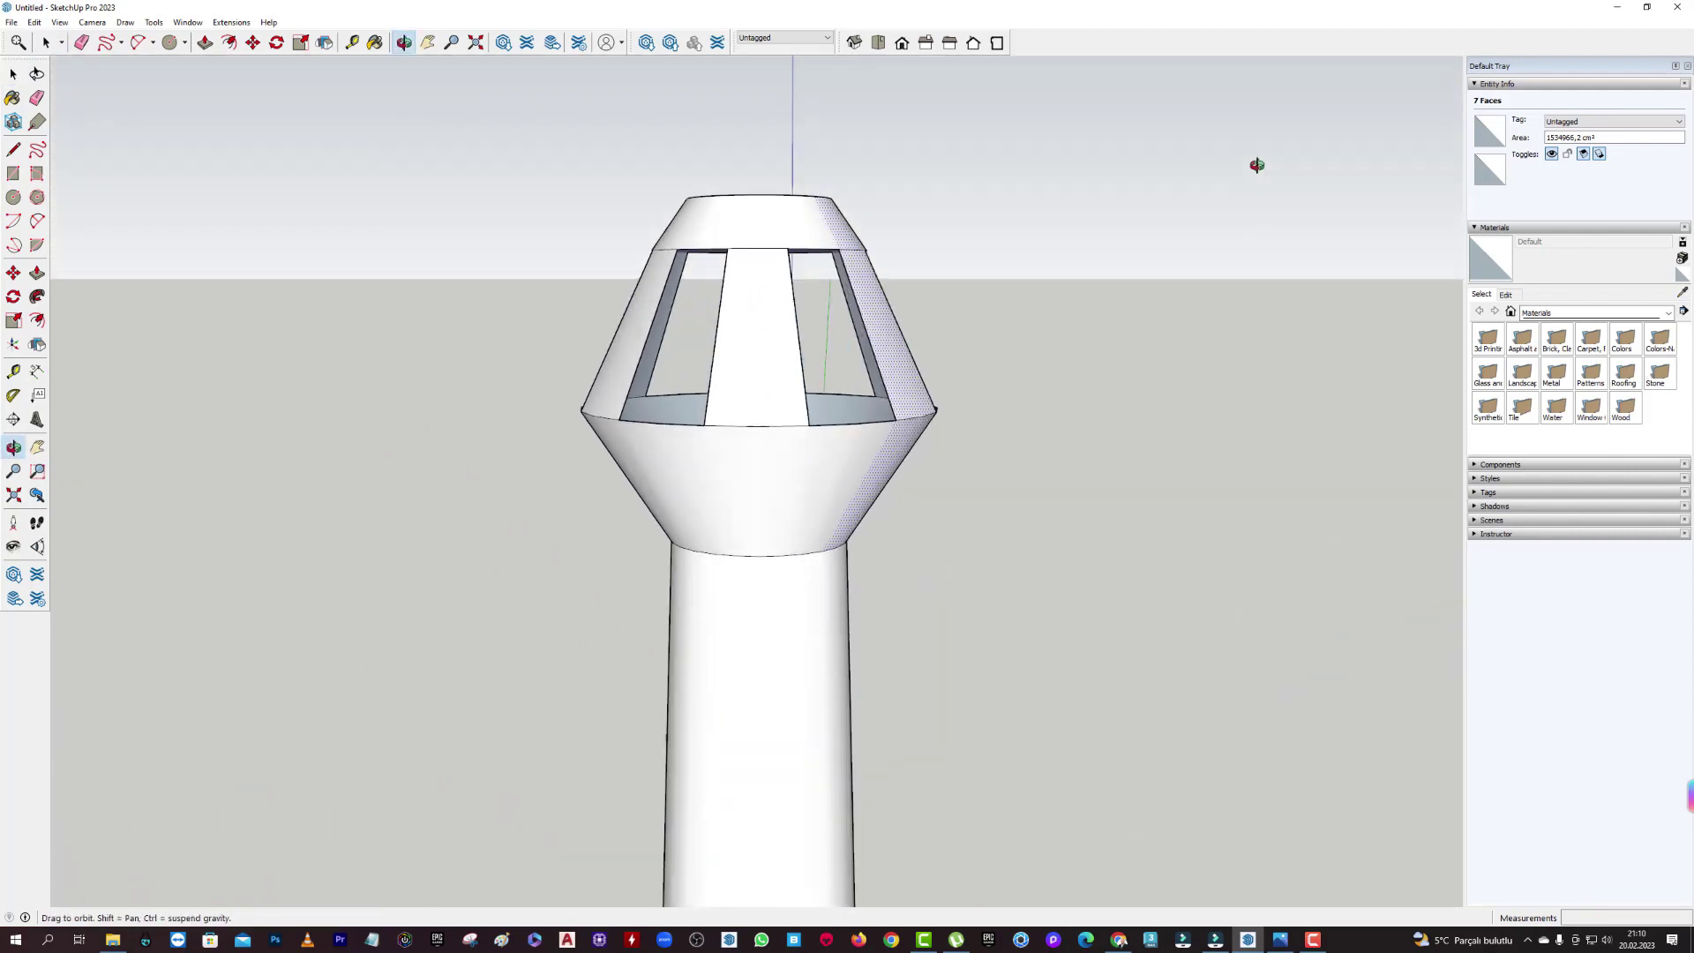
pyautogui.moveTo(835, 215); pyautogui.dragTo(838, 214, button='middle')
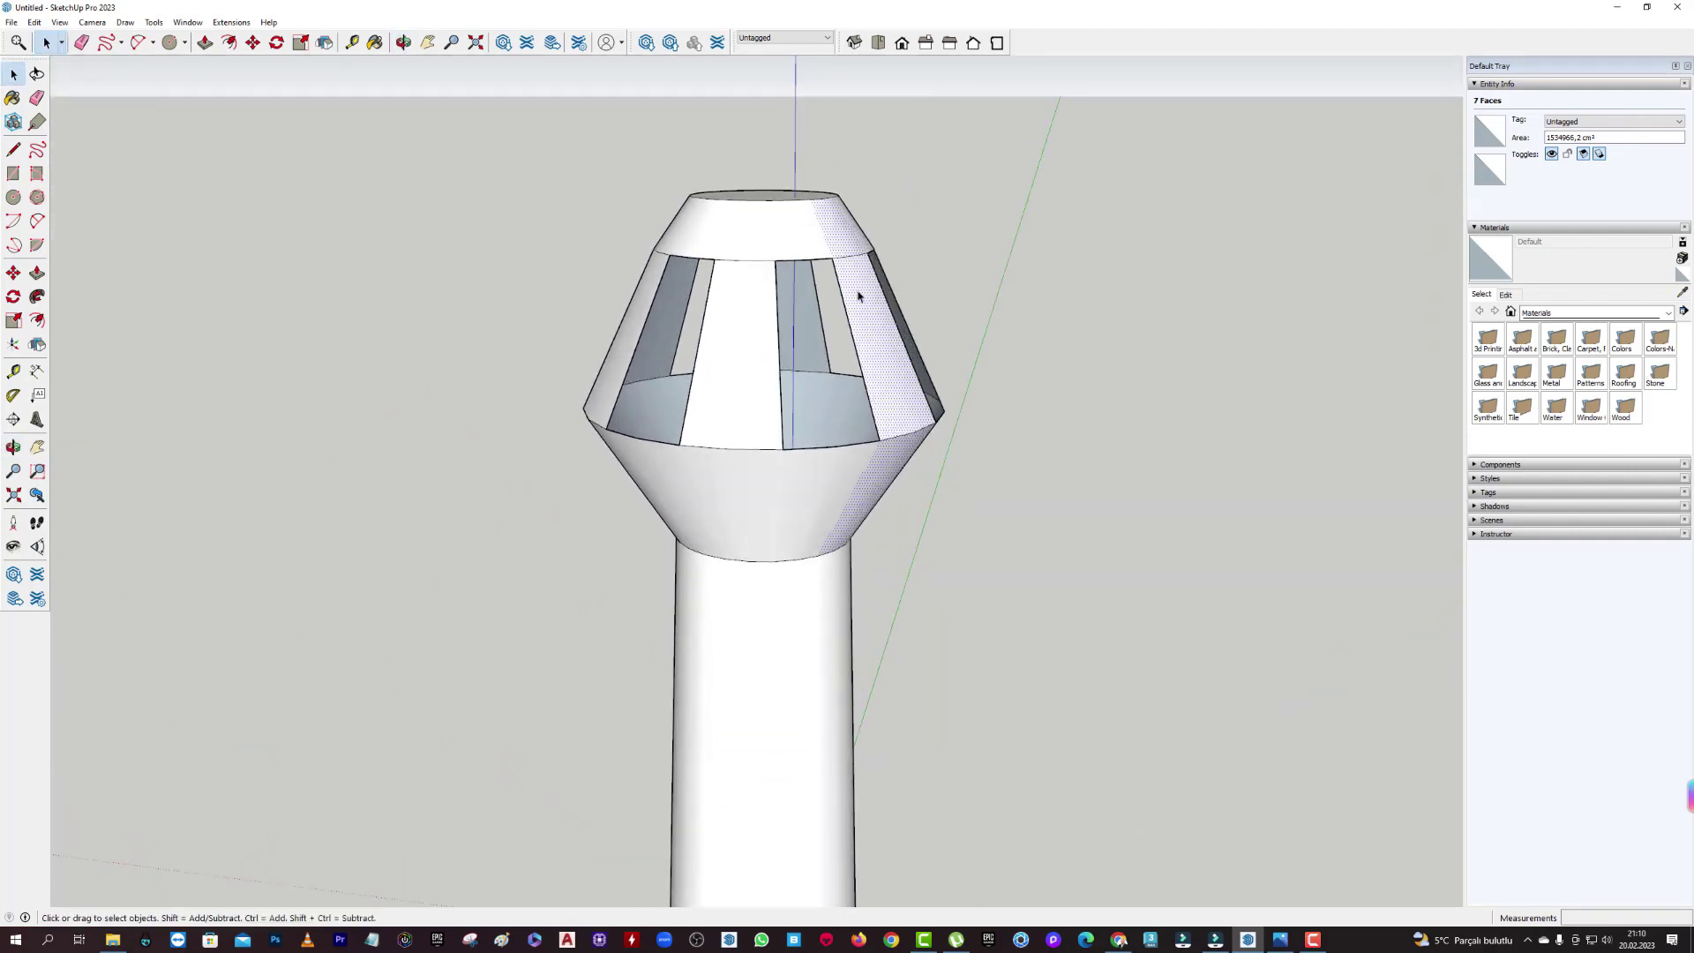
pyautogui.moveTo(880, 477)
pyautogui.mouseDown(button='middle')
pyautogui.moveTo(600, 424)
pyautogui.moveTo(446, 431)
pyautogui.moveTo(200, 95)
pyautogui.mouseUp(button='middle')
# Turn on View > Hidden Geometry to show dashed edges, then return to Select.
pyautogui.click(92, 23)
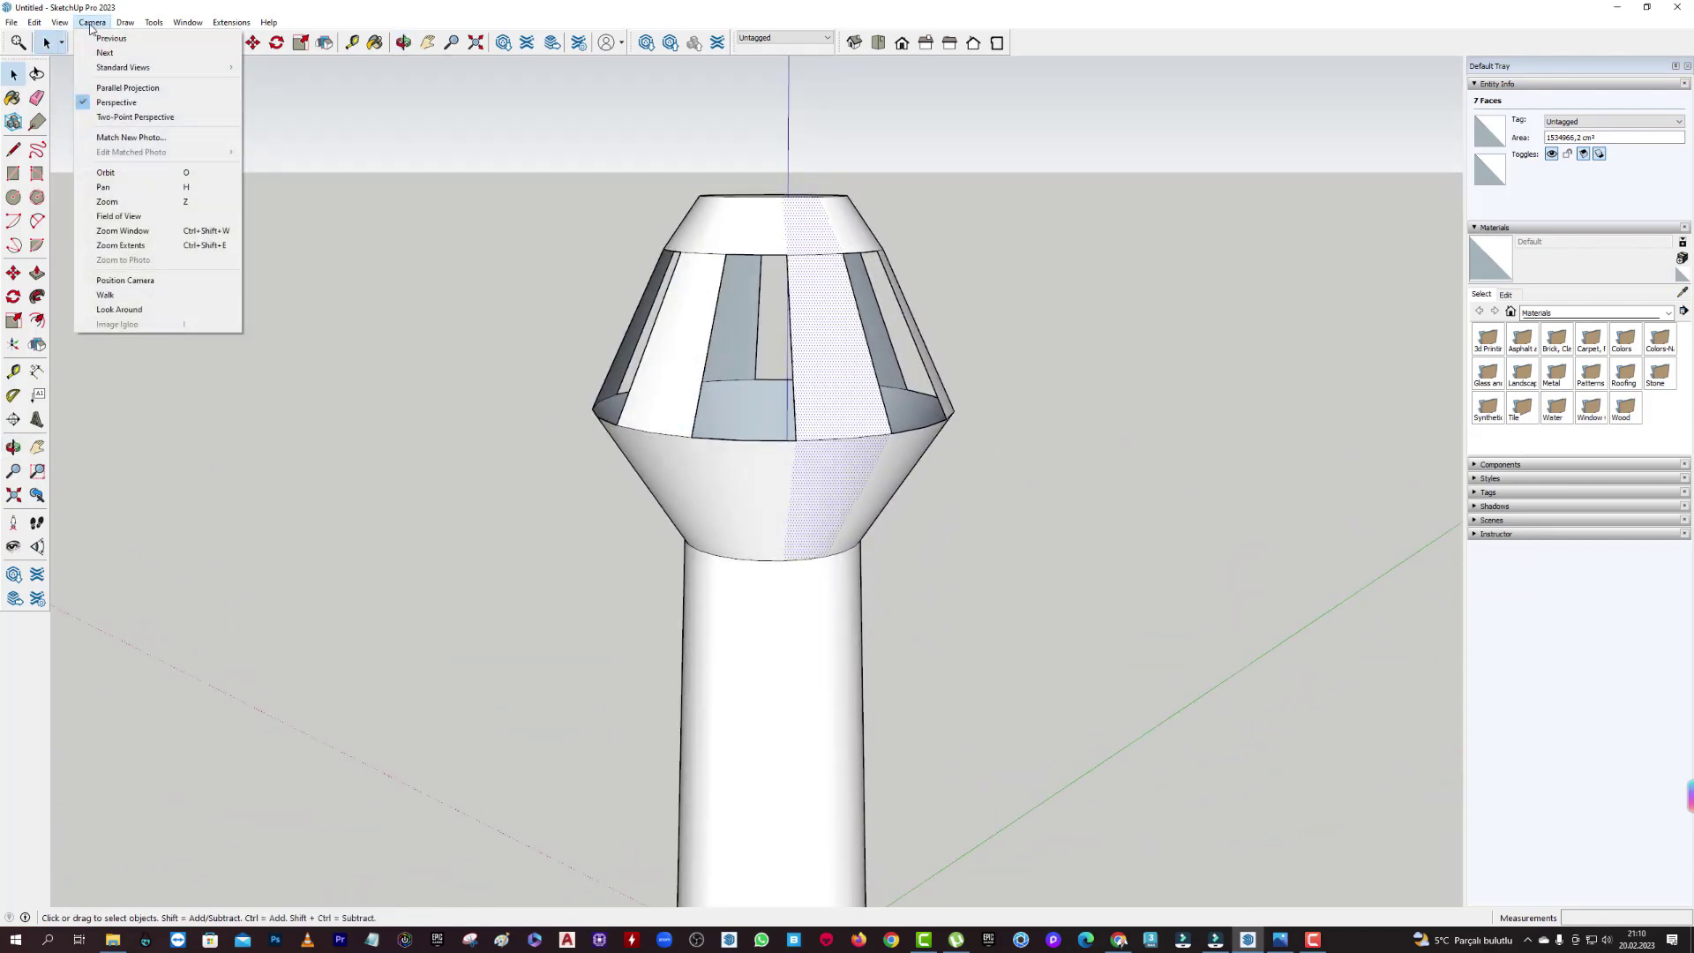
pyautogui.click(106, 172)
pyautogui.click(59, 22)
pyautogui.click(97, 77)
pyautogui.moveTo(882, 494)
pyautogui.mouseDown()
pyautogui.moveTo(890, 436)
pyautogui.moveTo(779, 292)
pyautogui.moveTo(745, 178)
pyautogui.moveTo(802, 287)
pyautogui.mouseUp()
pyautogui.press('space')
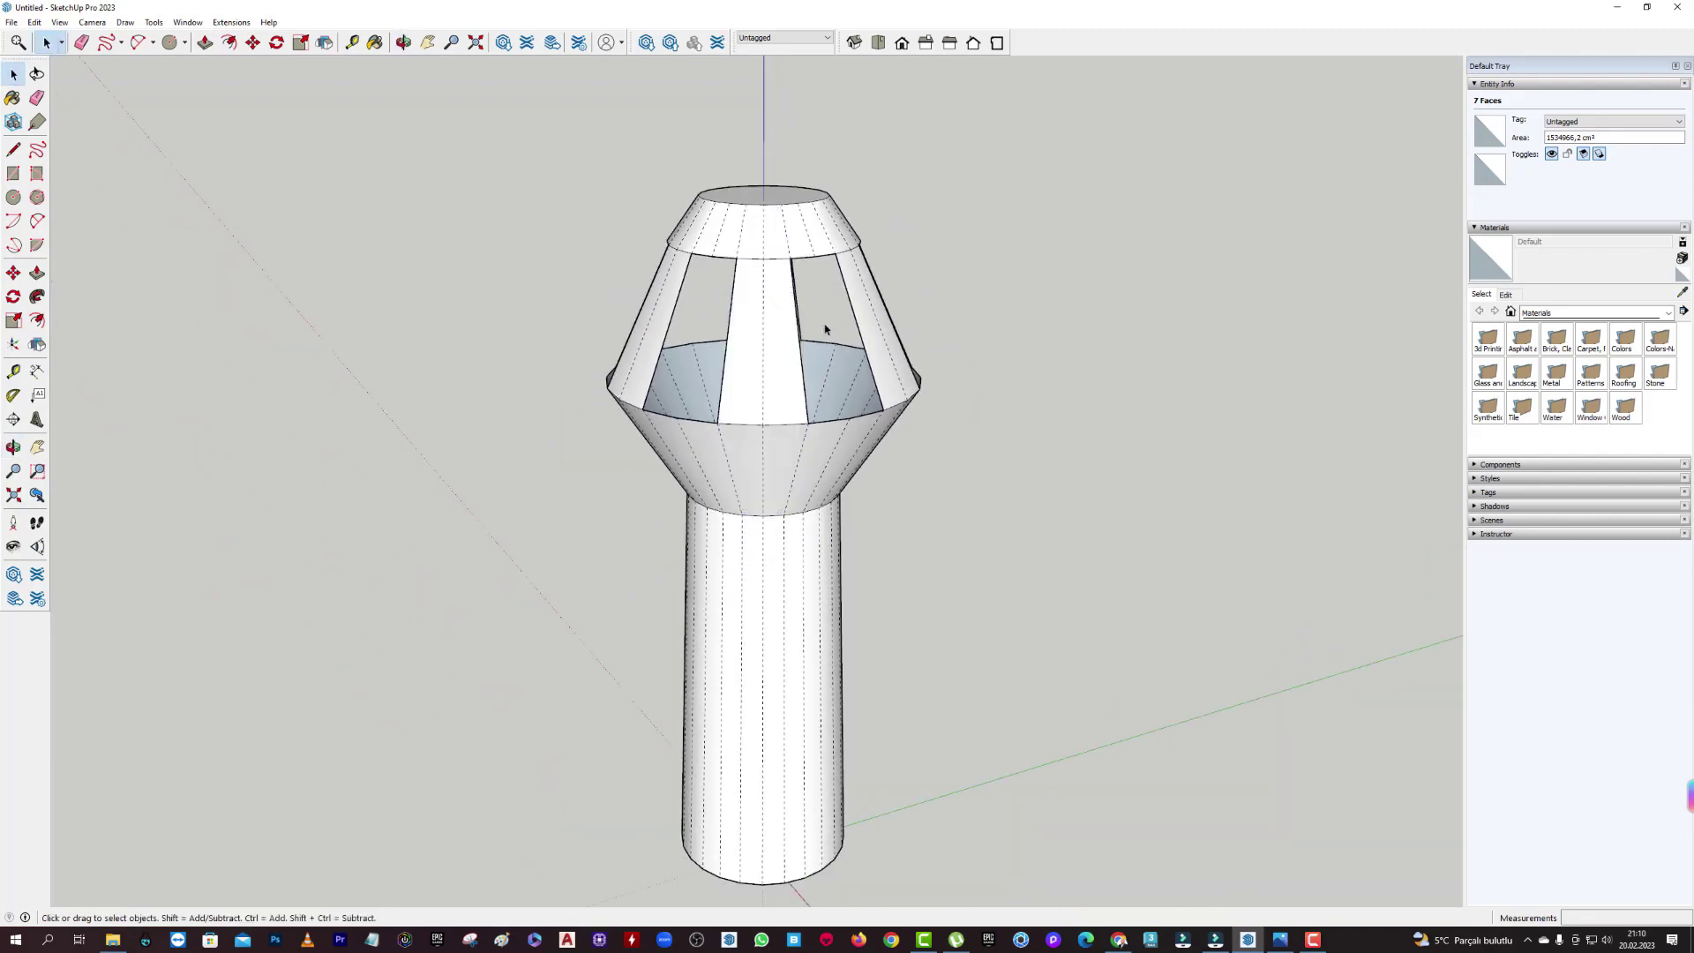
pyautogui.moveTo(825, 329); pyautogui.dragTo(775, 227, button='middle')
pyautogui.click(775, 227)
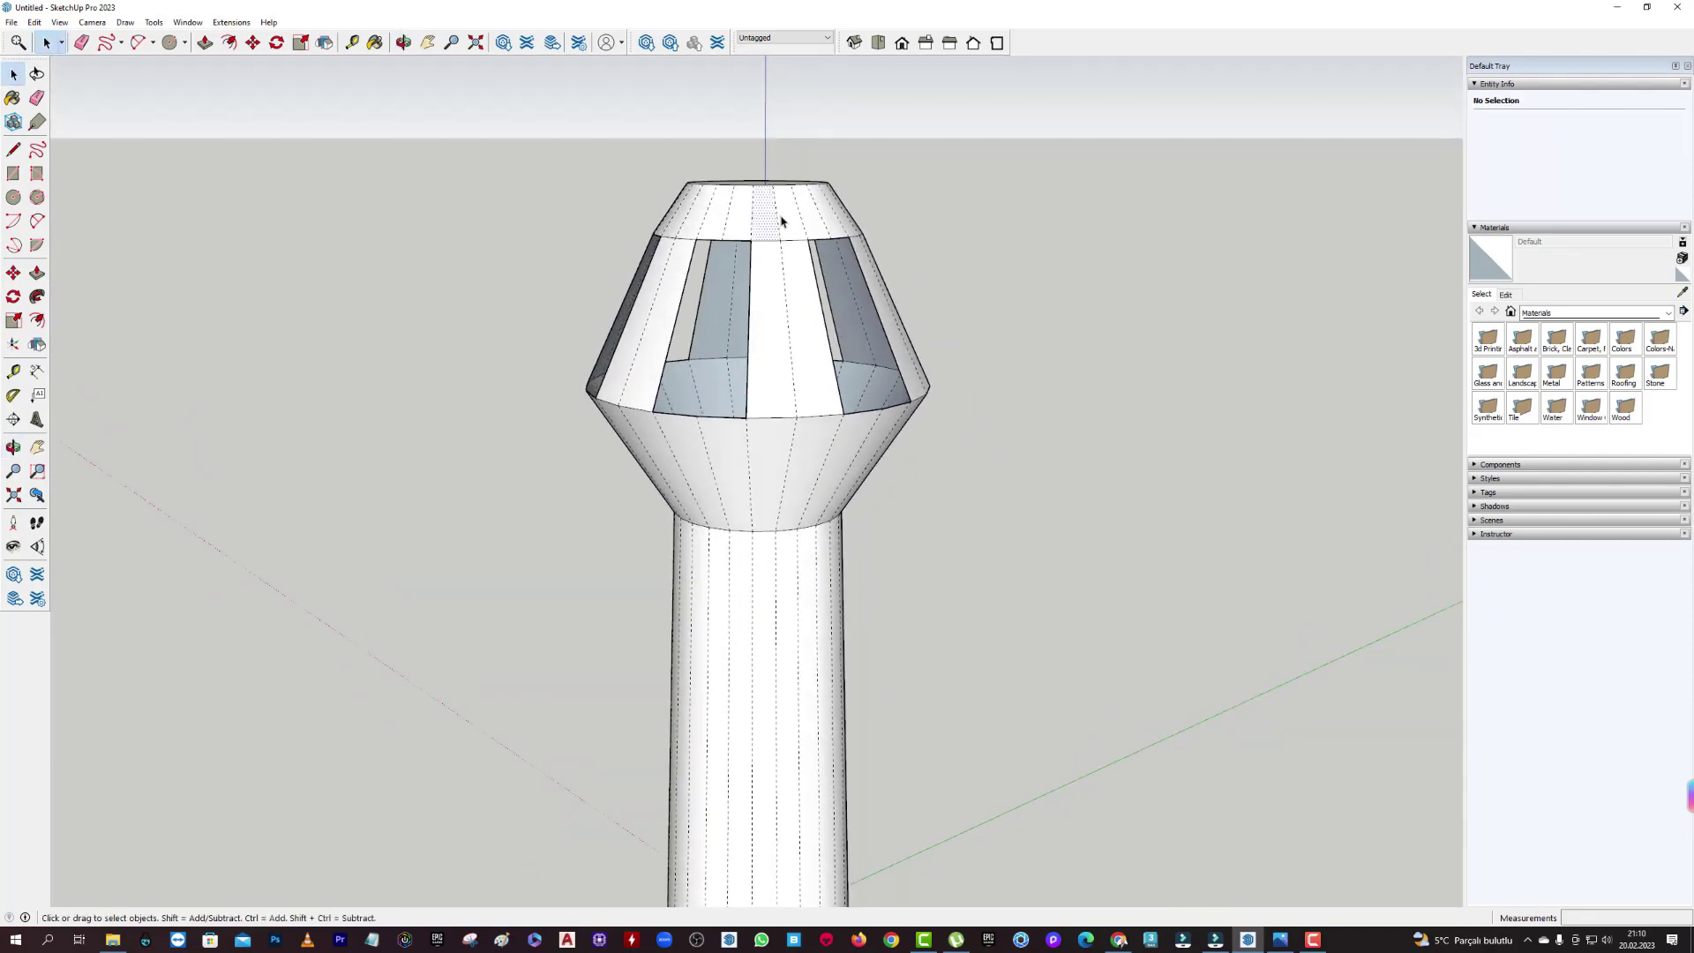
pyautogui.keyDown('ctrl'); pyautogui.click(805, 284); pyautogui.keyUp('ctrl')
pyautogui.keyDown('ctrl'); pyautogui.click(806, 454); pyautogui.keyUp('ctrl')
pyautogui.moveTo(775, 450)
pyautogui.mouseDown(button='middle')
pyautogui.moveTo(990, 359)
pyautogui.moveTo(953, 404)
pyautogui.mouseUp(button='middle')
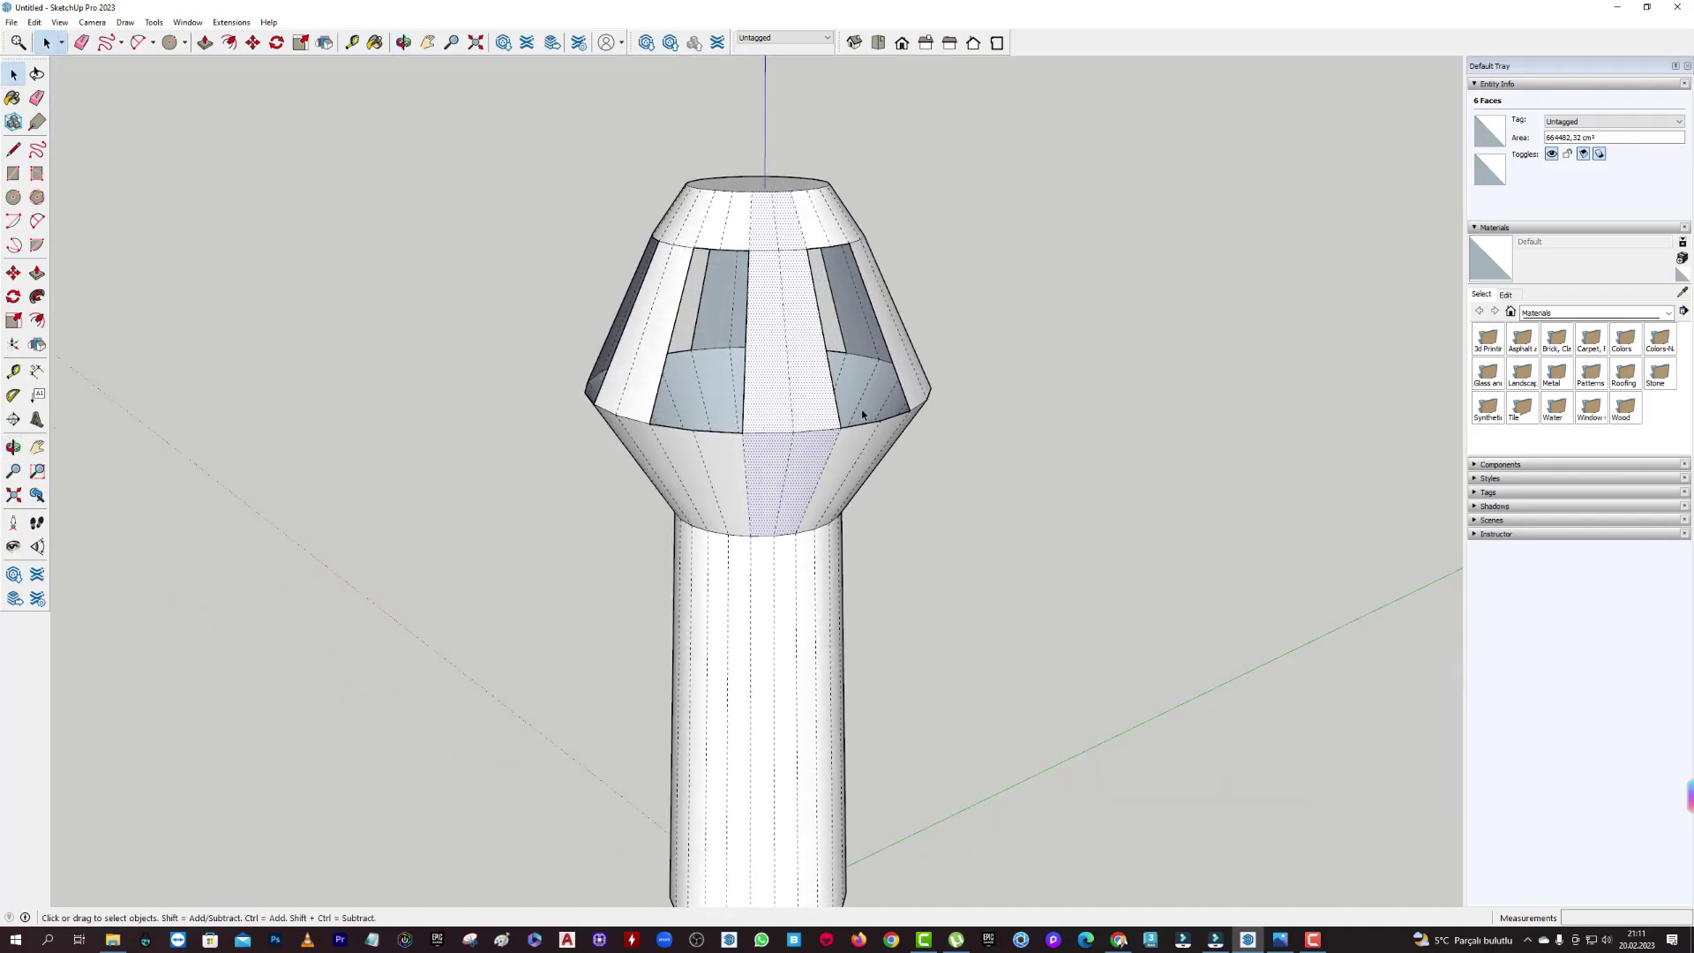
pyautogui.moveTo(813, 393); pyautogui.dragTo(938, 415, button='middle')
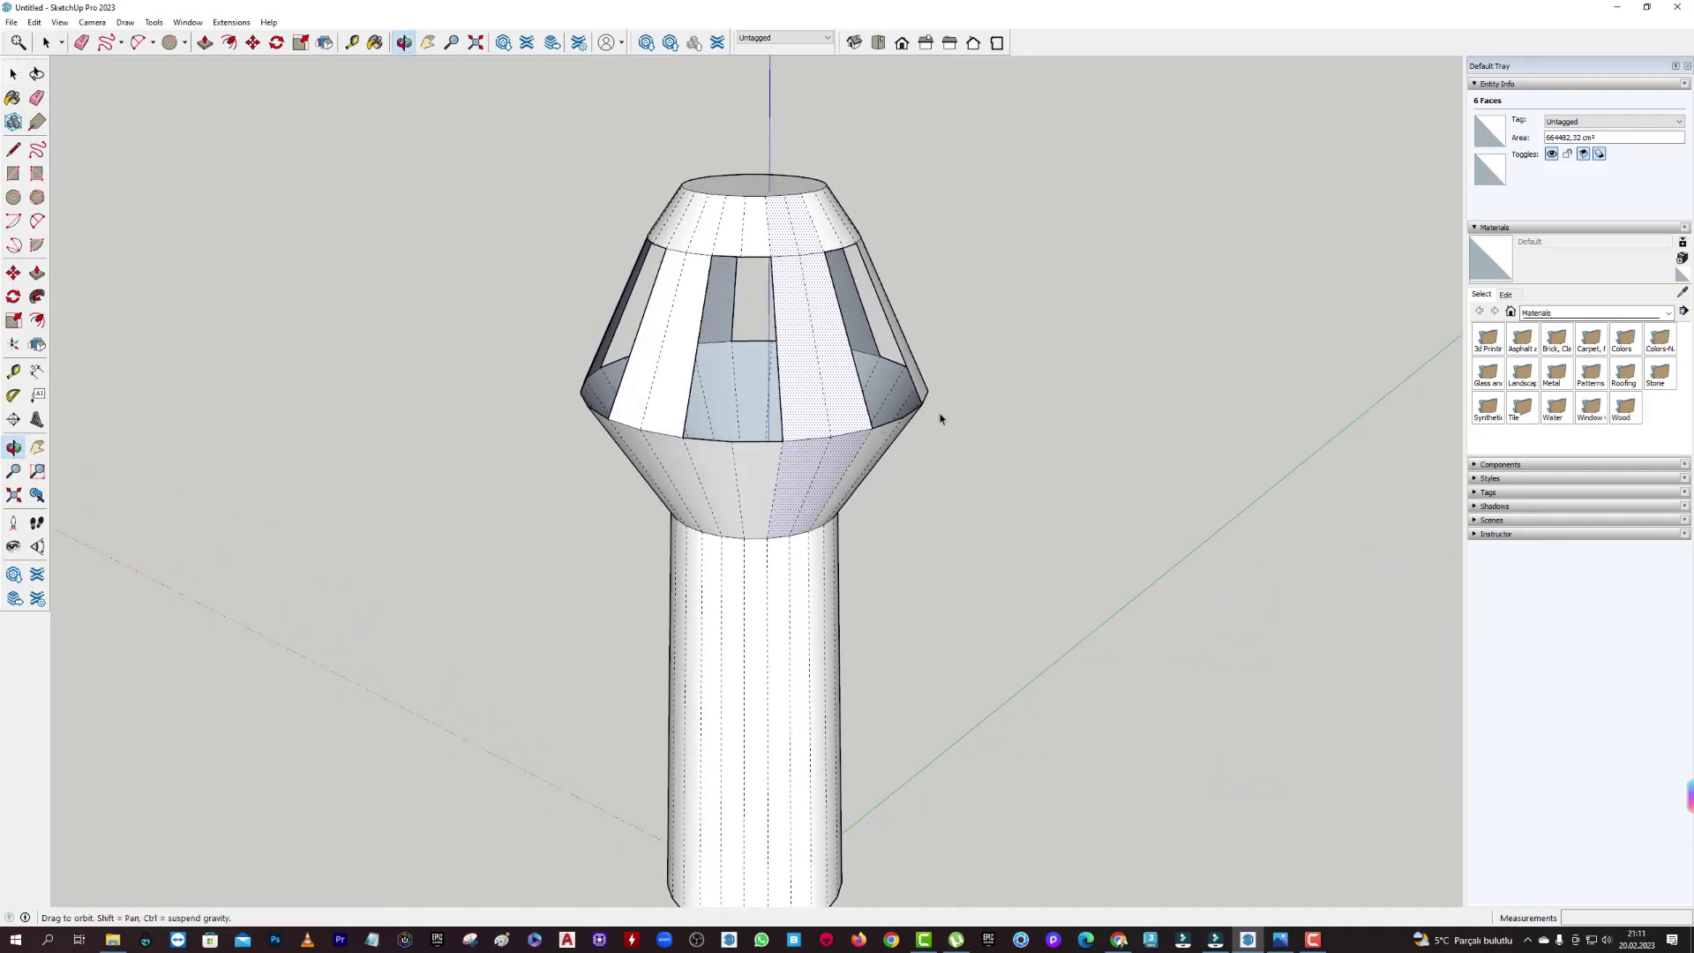
pyautogui.click(755, 464)
pyautogui.keyDown('ctrl'); pyautogui.click(674, 473); pyautogui.keyUp('ctrl')
pyautogui.moveTo(674, 473)
pyautogui.mouseDown(button='middle')
pyautogui.moveTo(850, 367)
pyautogui.moveTo(771, 454)
pyautogui.moveTo(1206, 359)
pyautogui.mouseUp(button='middle')
pyautogui.moveTo(1292, 314); pyautogui.dragTo(1116, 481, button='middle')
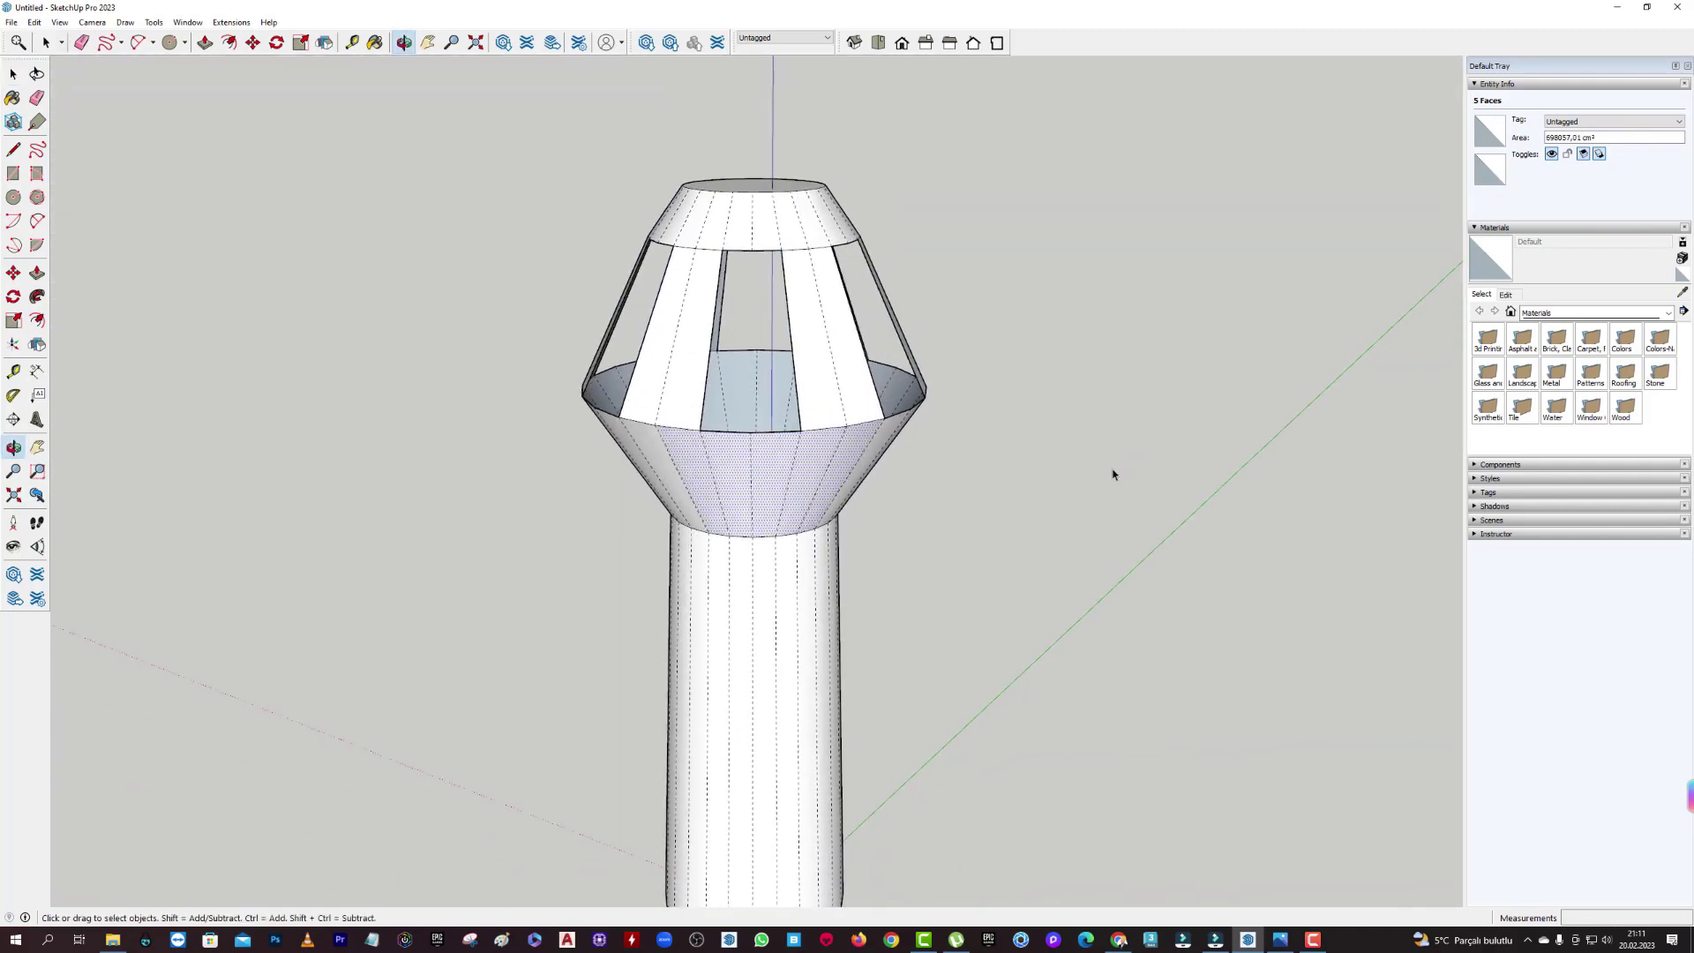
pyautogui.click(953, 344)
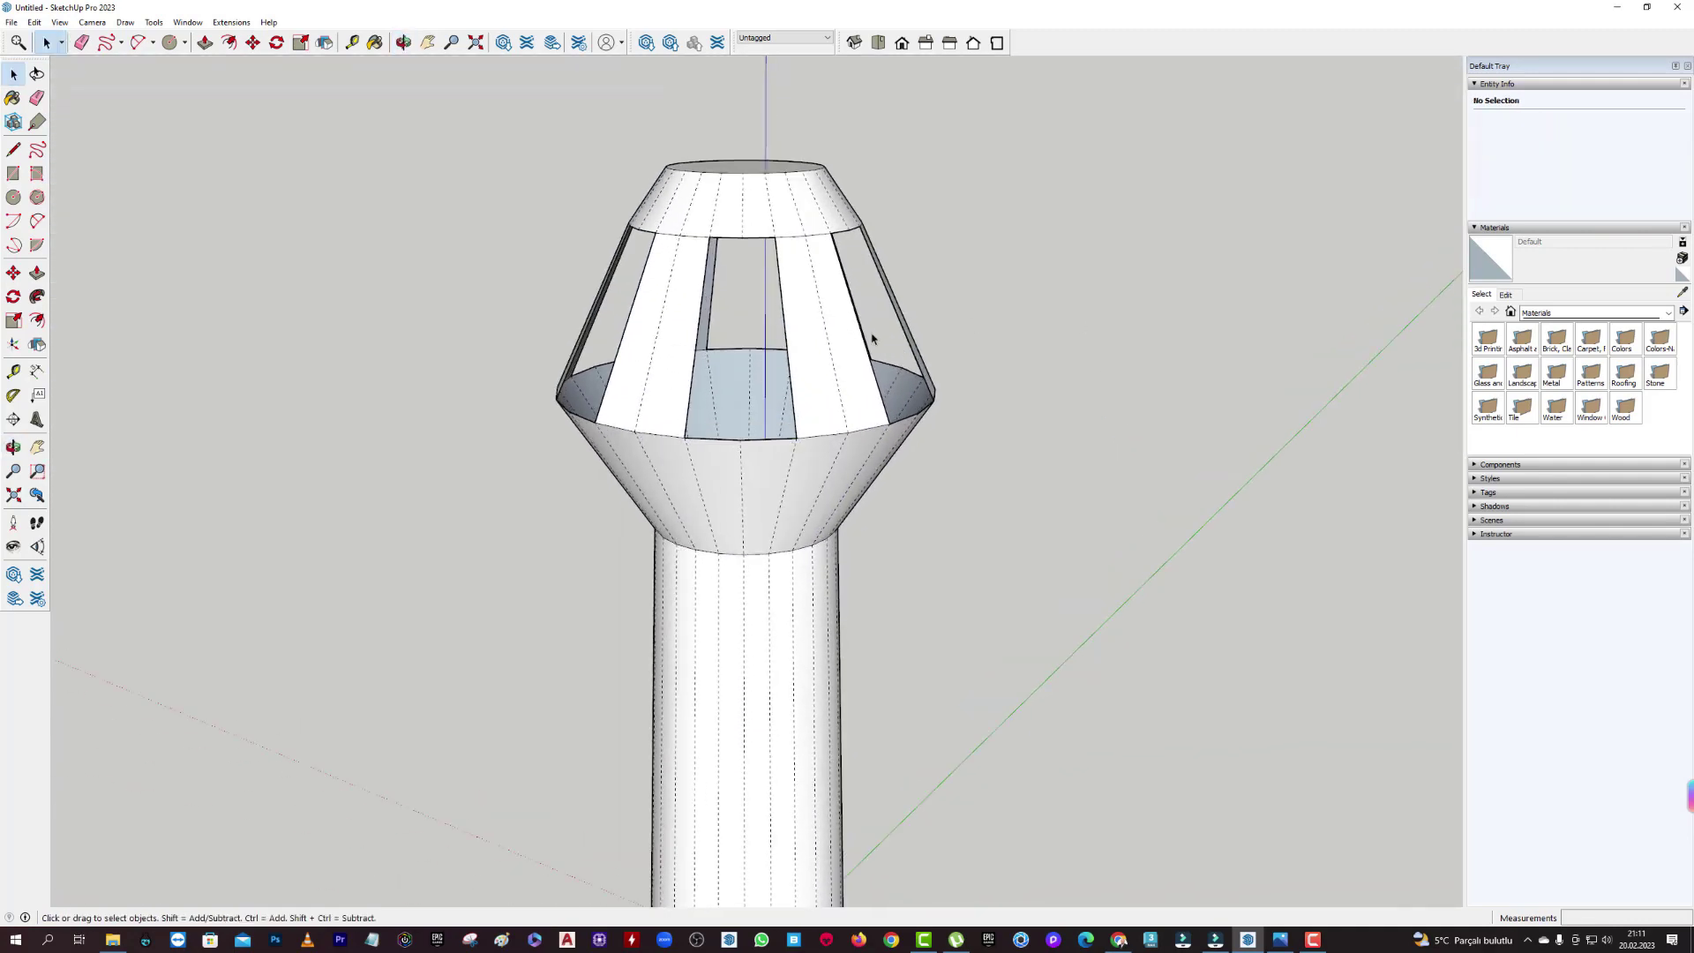
pyautogui.rightClick(799, 305)
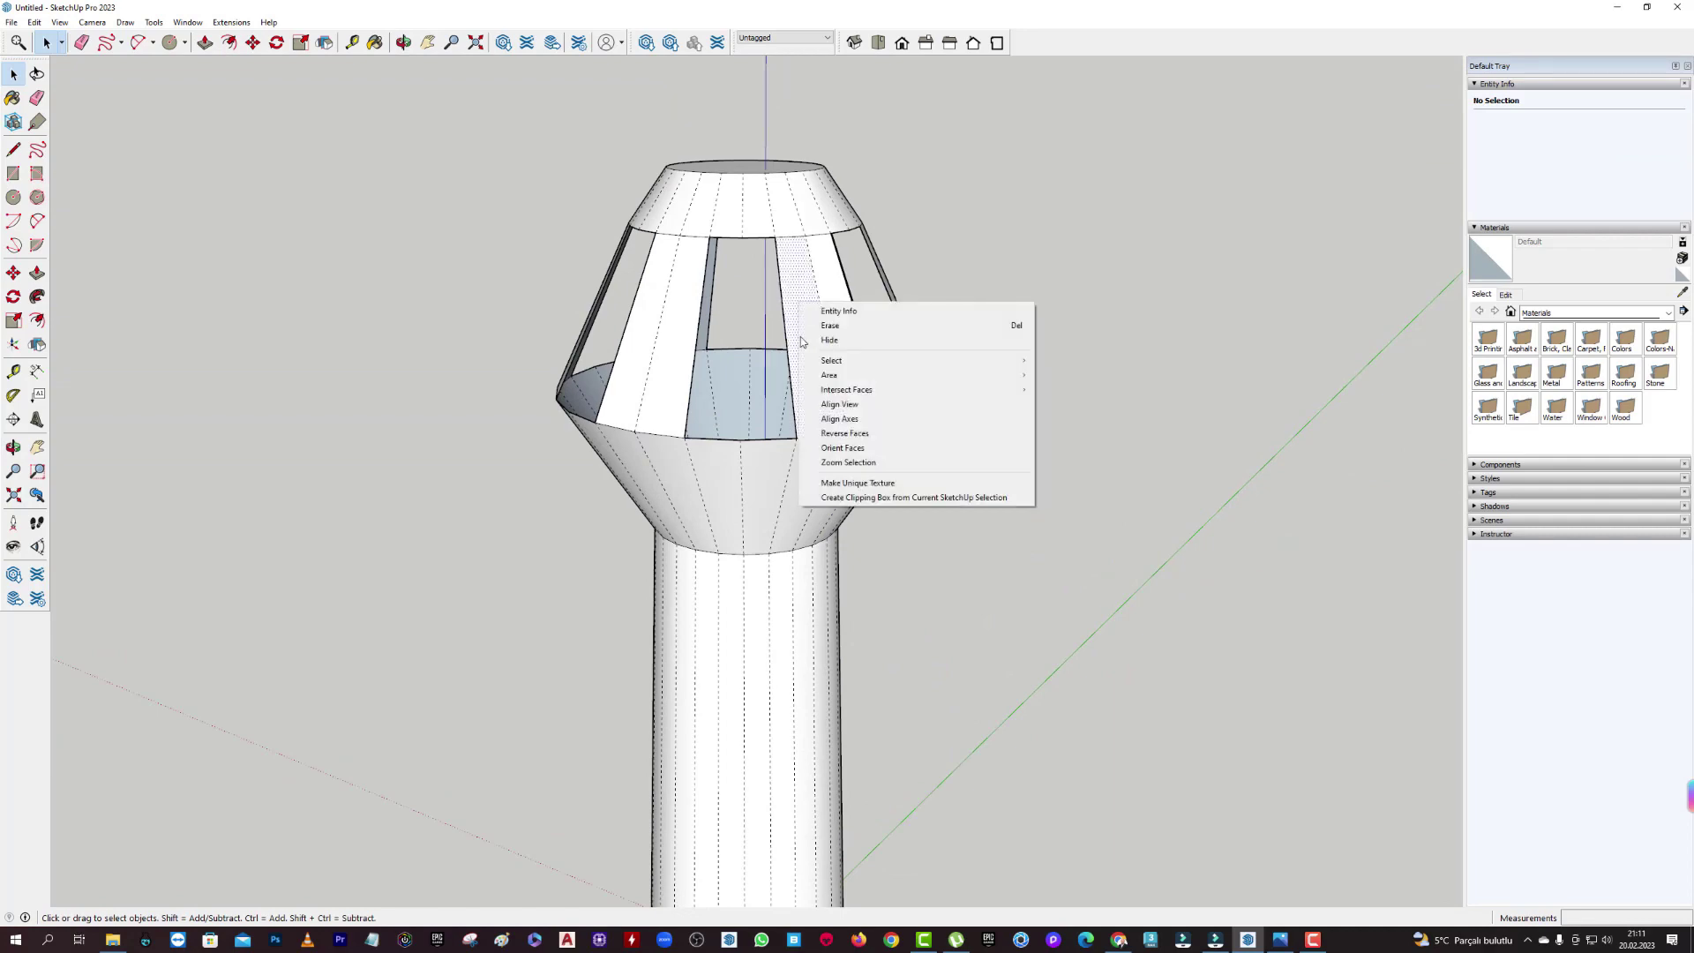
pyautogui.moveTo(831, 360)
pyautogui.click(1102, 381)
pyautogui.moveTo(997, 359)
pyautogui.mouseDown(button='middle')
pyautogui.moveTo(992, 395)
pyautogui.moveTo(898, 435)
pyautogui.mouseUp(button='middle')
pyautogui.click(1129, 486)
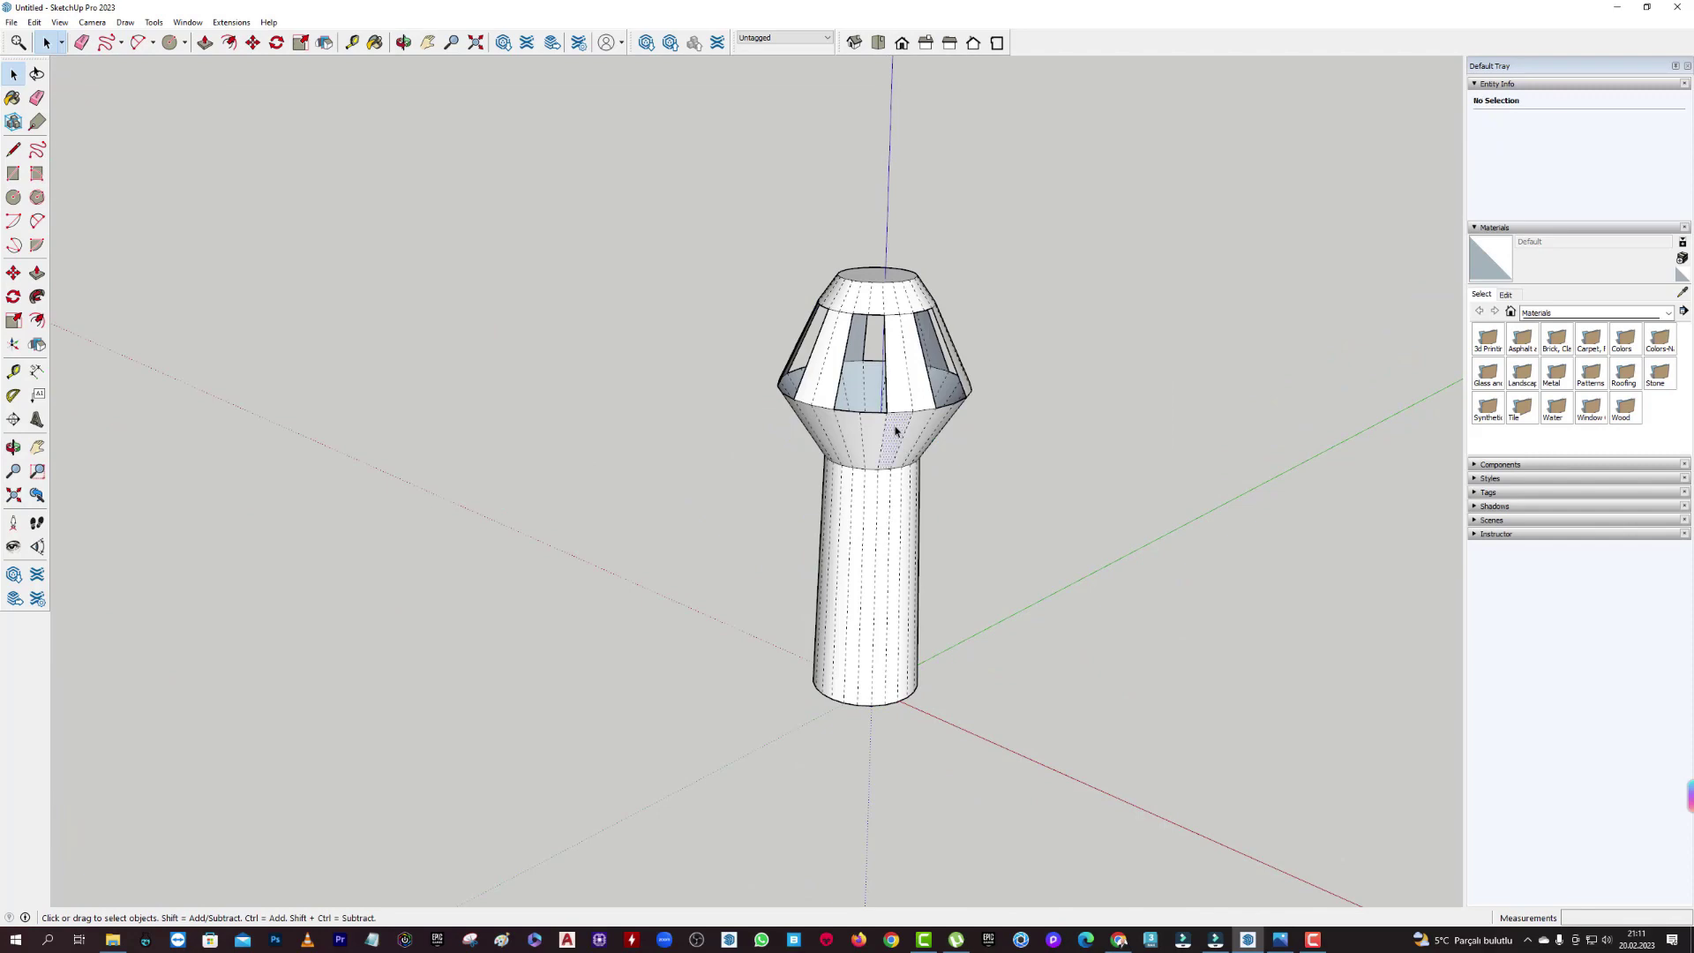
pyautogui.hotkey('ctrl', 'a')
pyautogui.moveTo(1129, 486); pyautogui.dragTo(895, 425, button='middle')
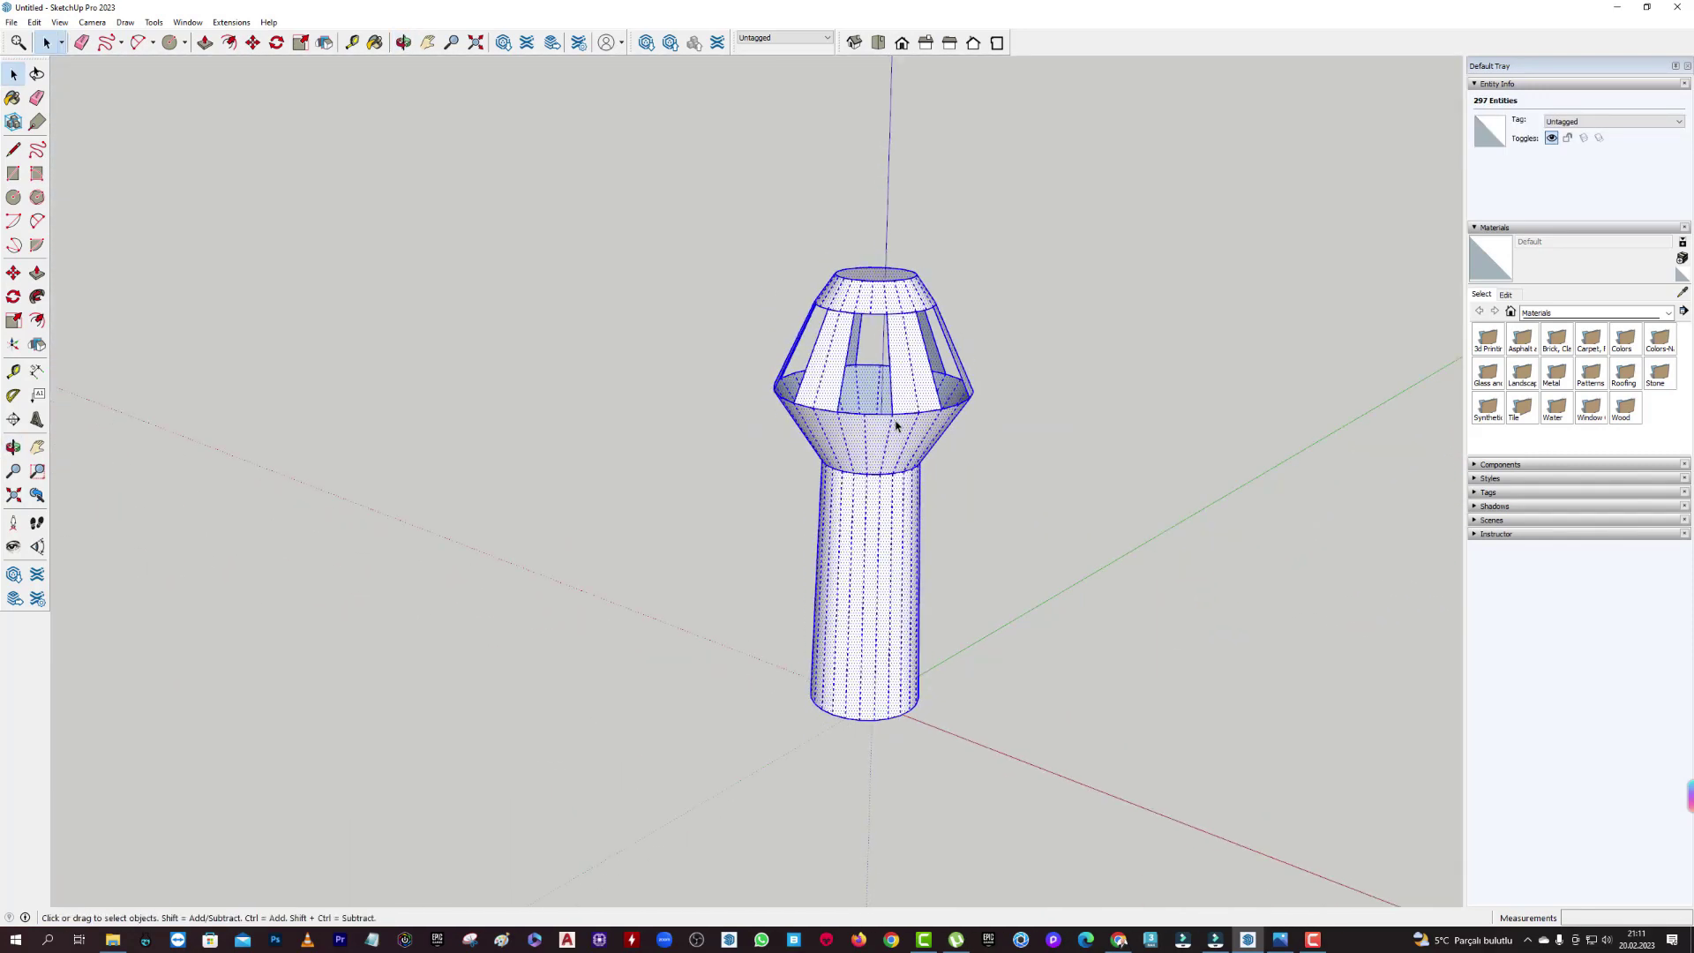
pyautogui.click(1098, 454)
pyautogui.rightClick(900, 431)
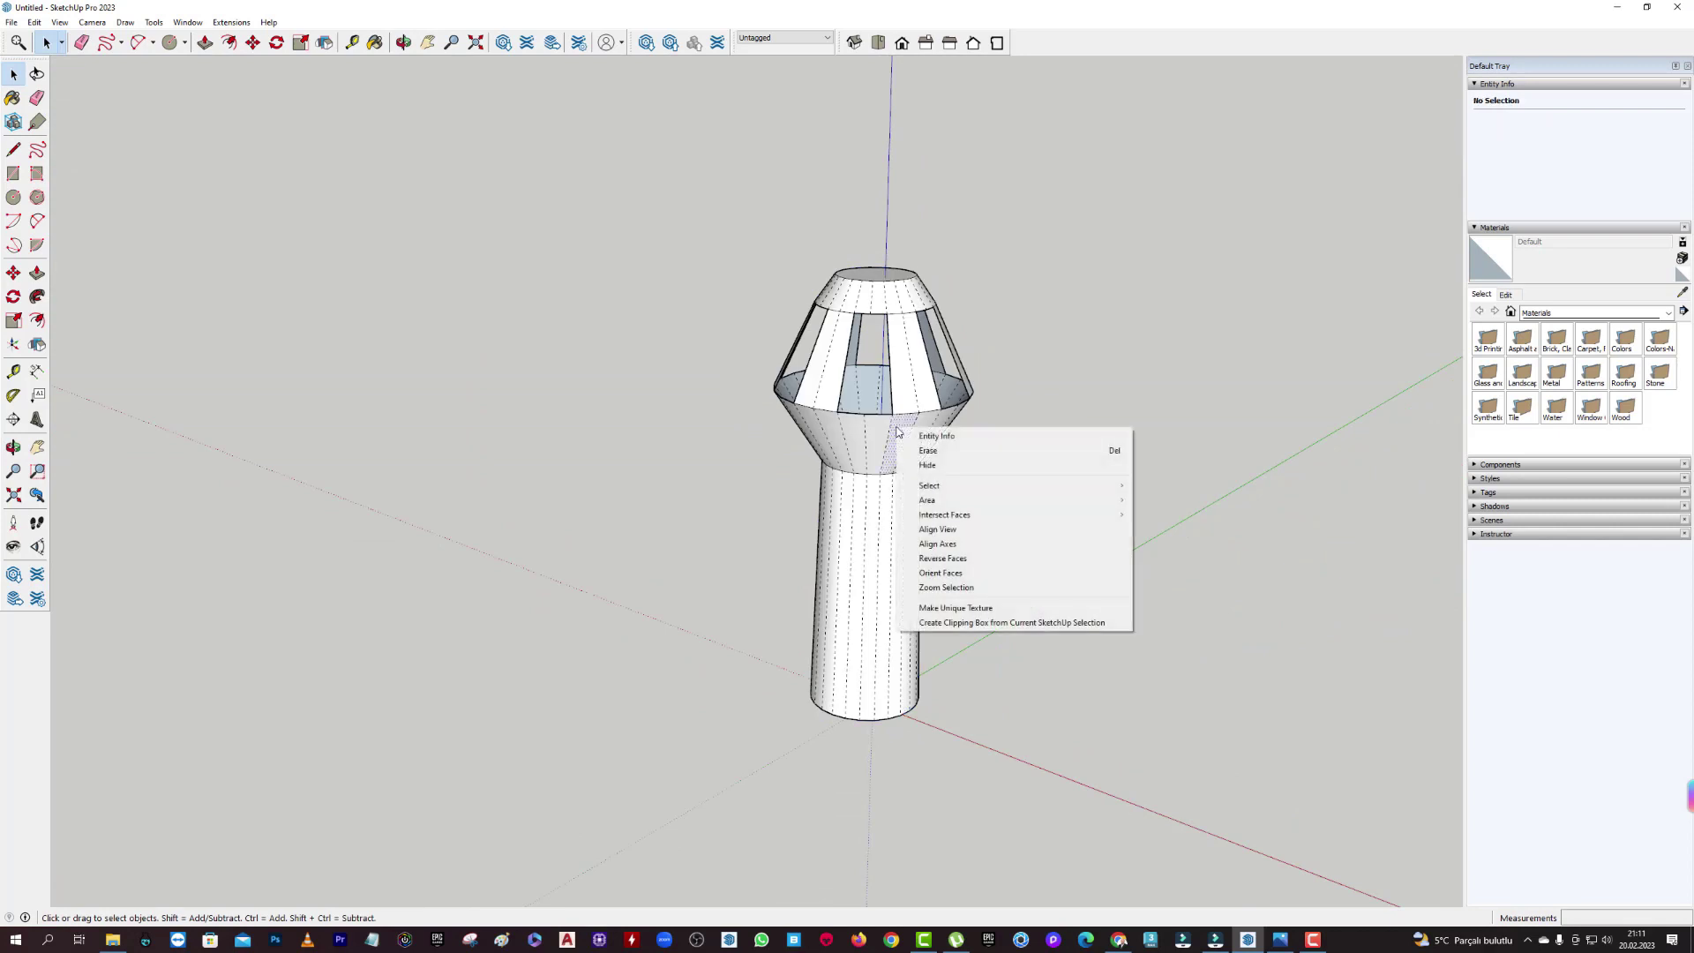
pyautogui.moveTo(930, 486)
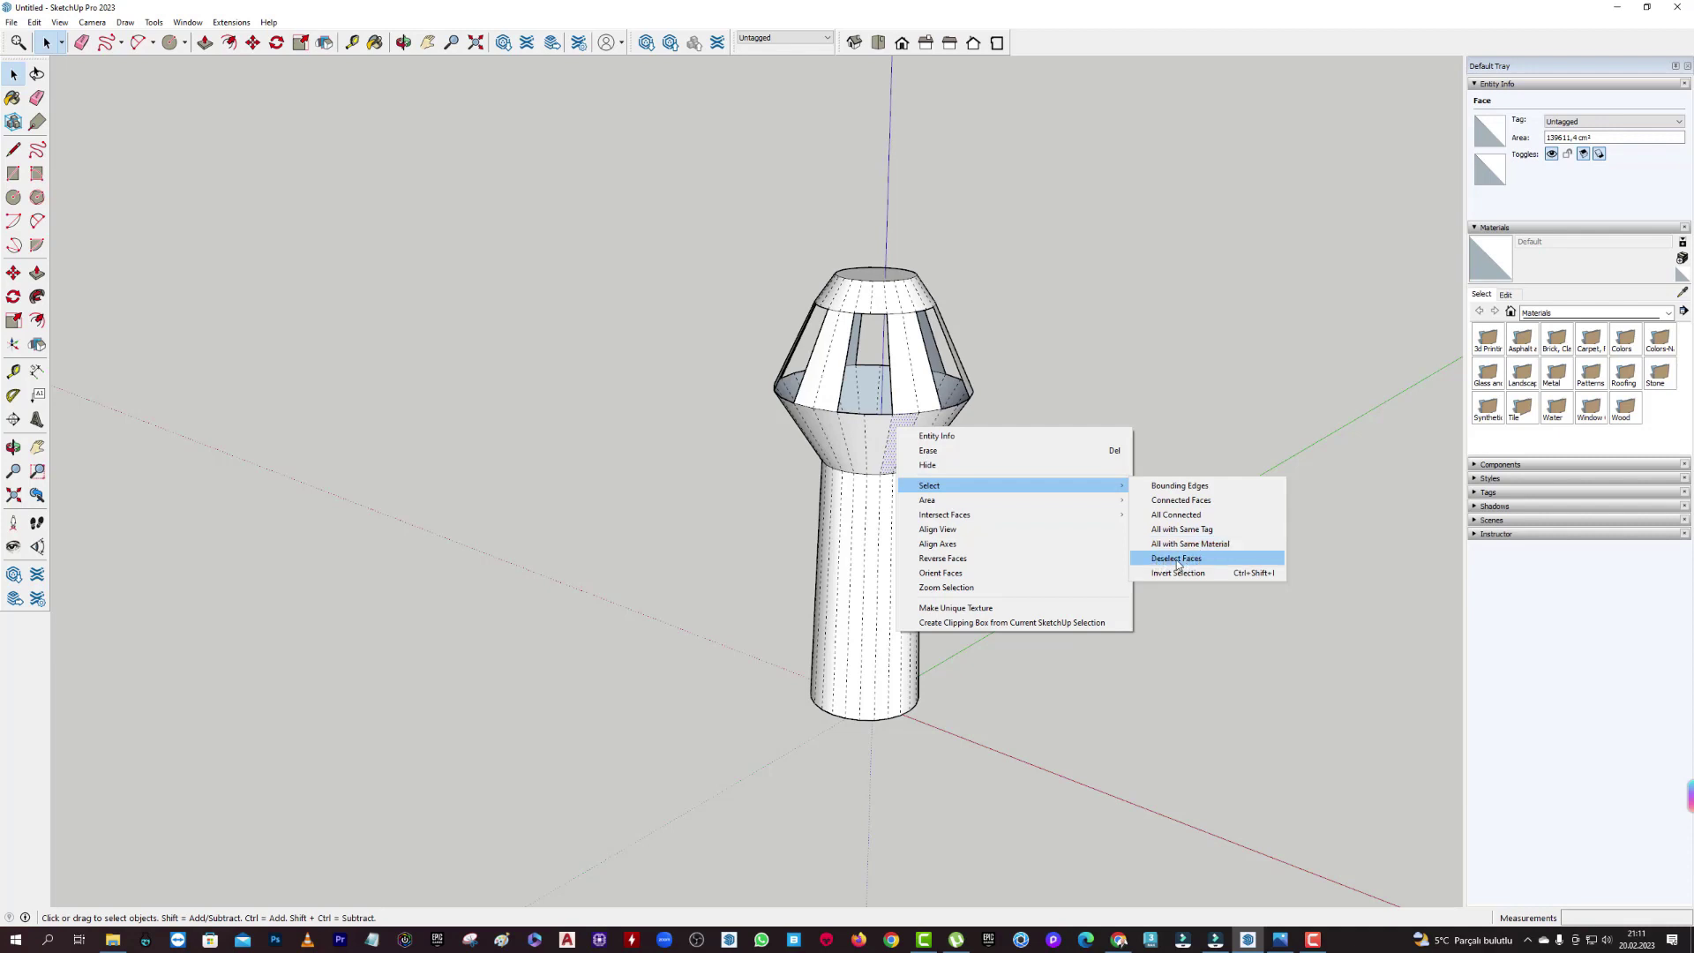
# Select the middle cone and deselect its faces, keeping only the cone's edges.
pyautogui.click(1178, 559)
pyautogui.moveTo(891, 370); pyautogui.dragTo(892, 420, button='middle')
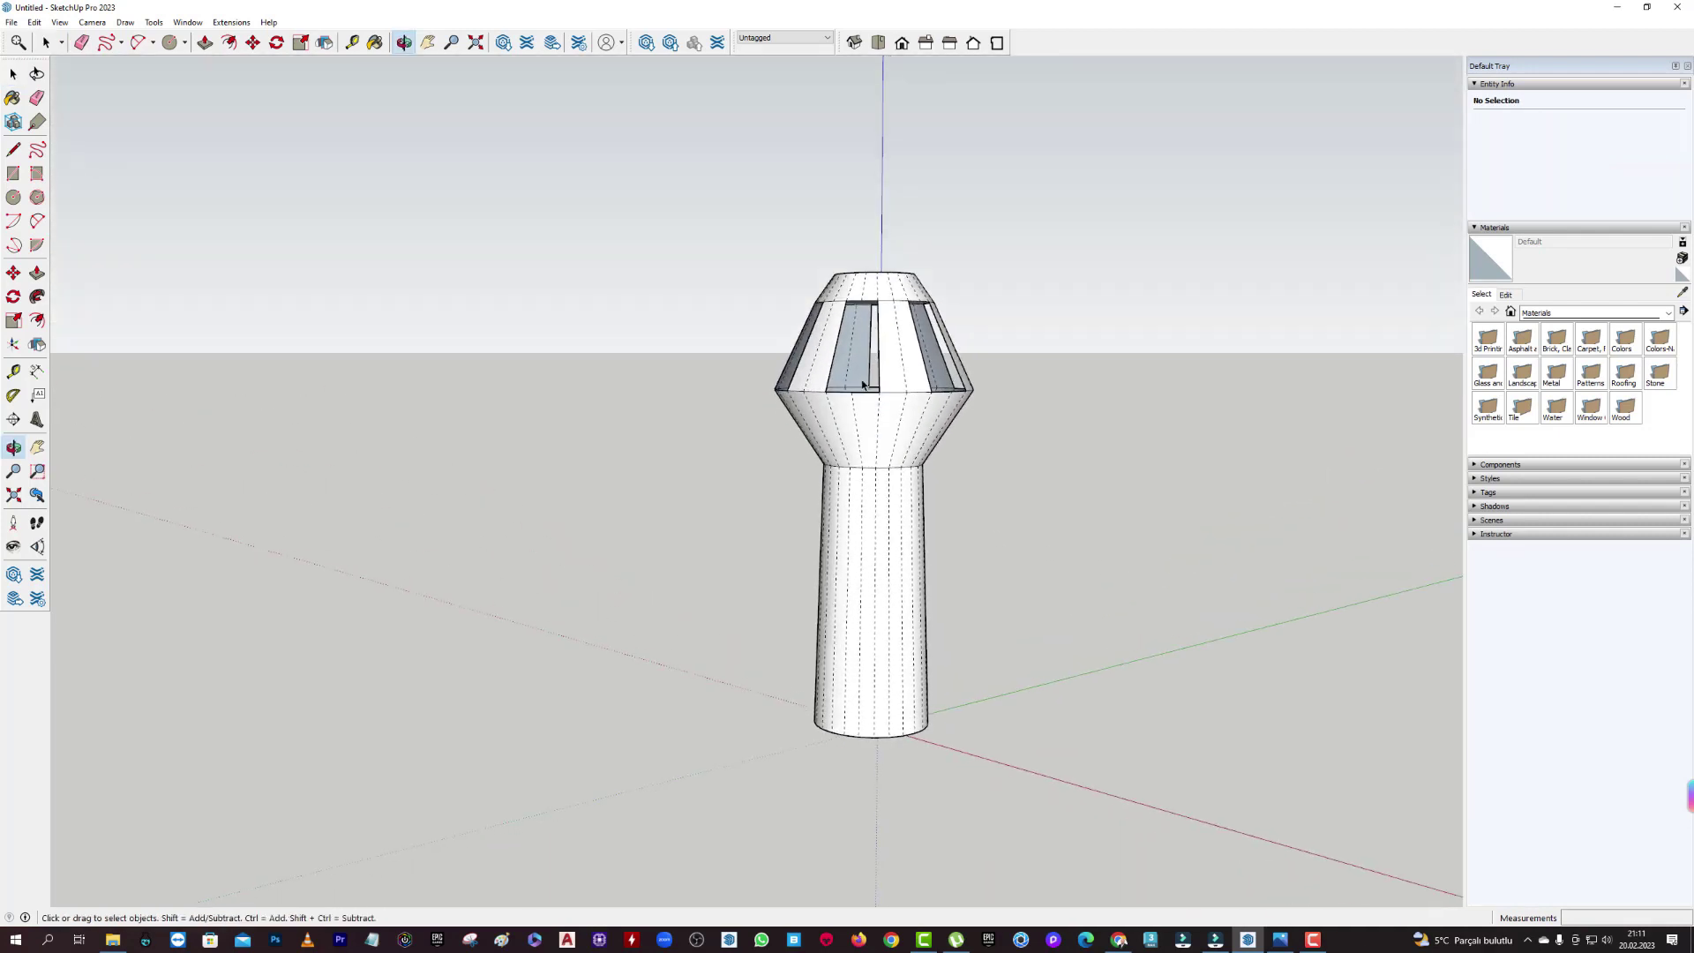
pyautogui.doubleClick(892, 419)
pyautogui.rightClick(893, 413)
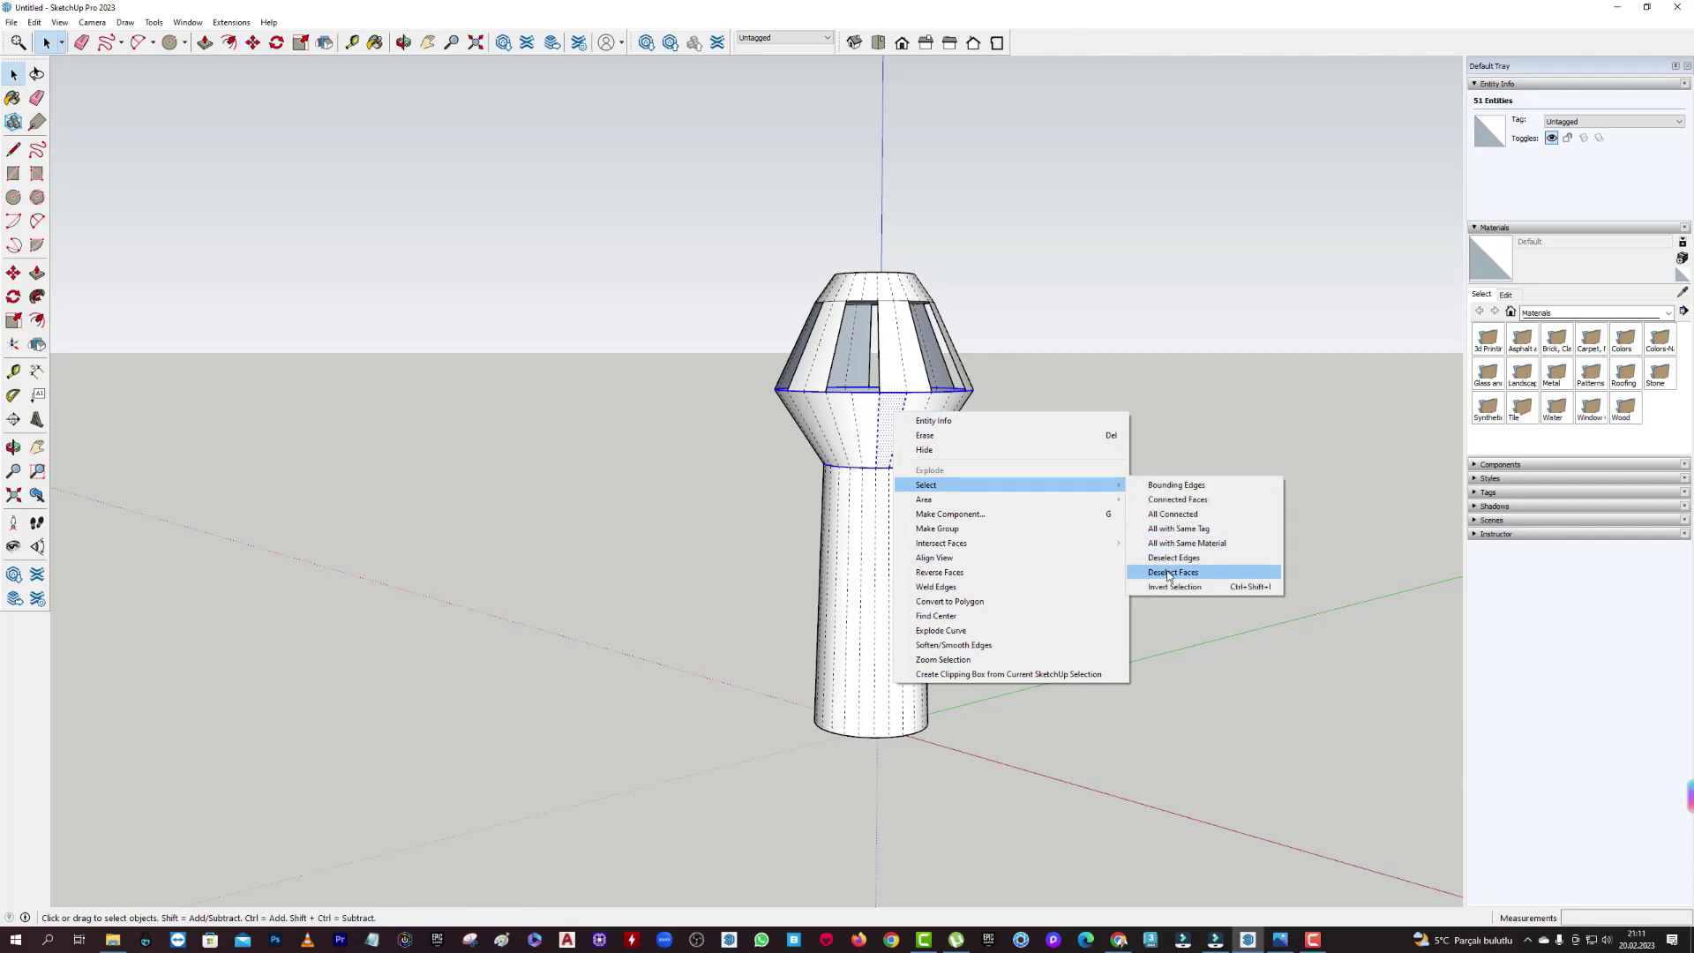
pyautogui.click(1132, 555)
pyautogui.moveTo(1132, 555); pyautogui.dragTo(655, 292, button='middle')
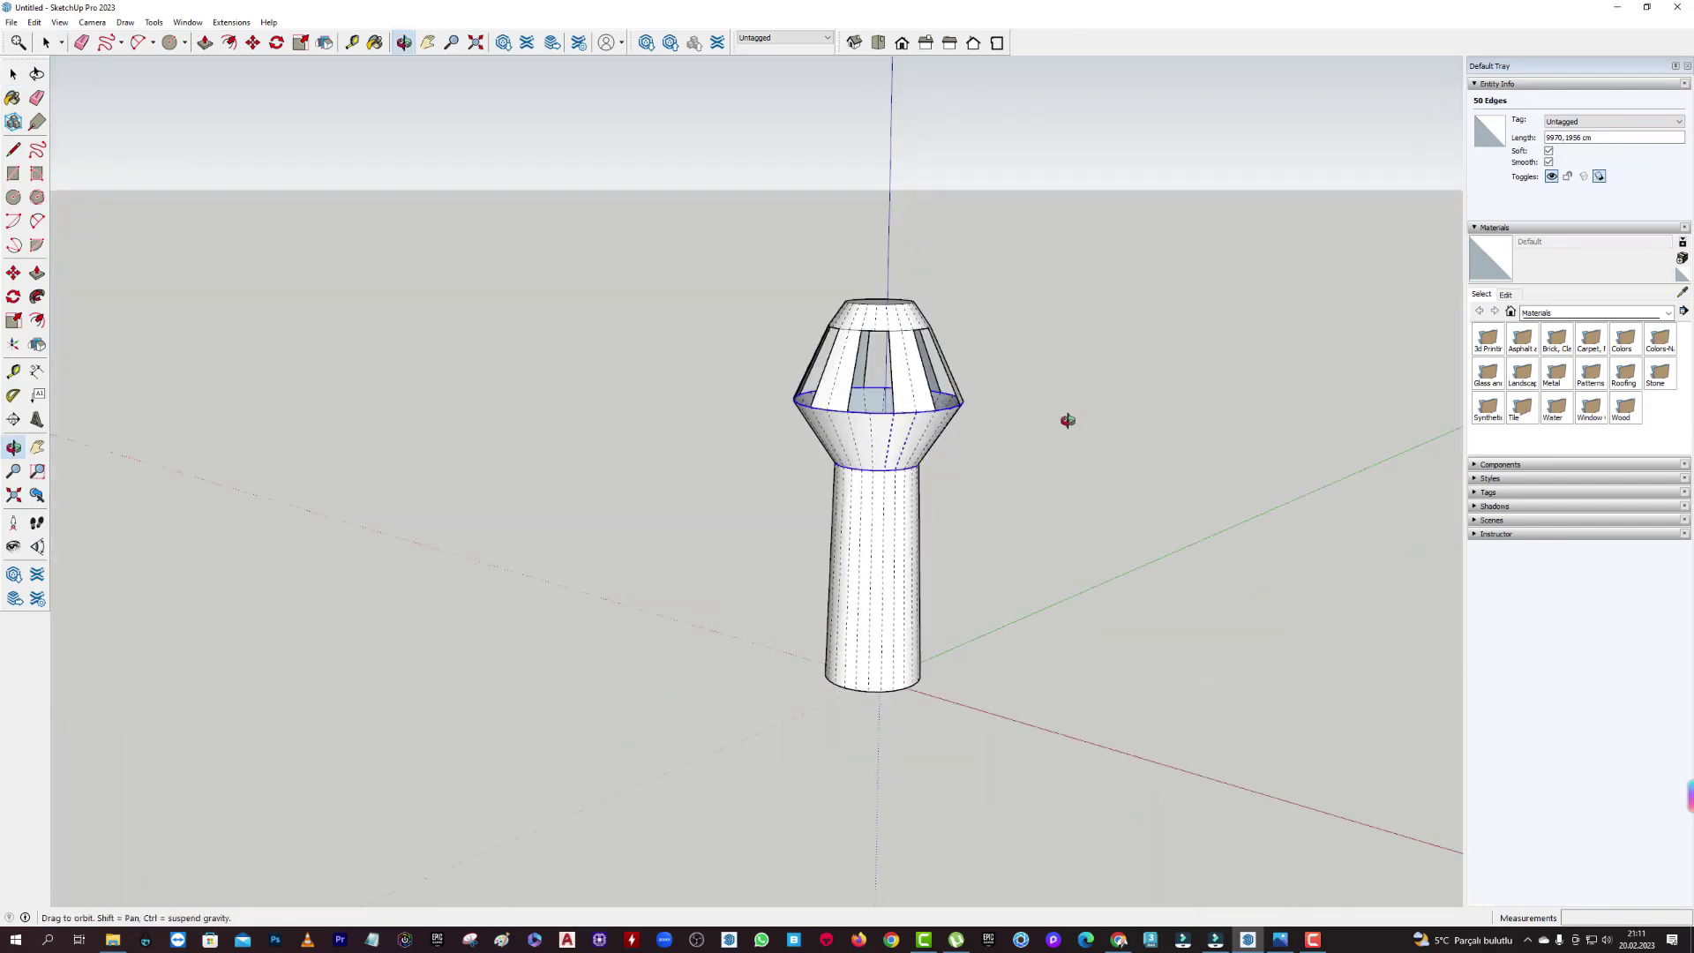
pyautogui.moveTo(655, 292); pyautogui.dragTo(900, 434, button='middle')
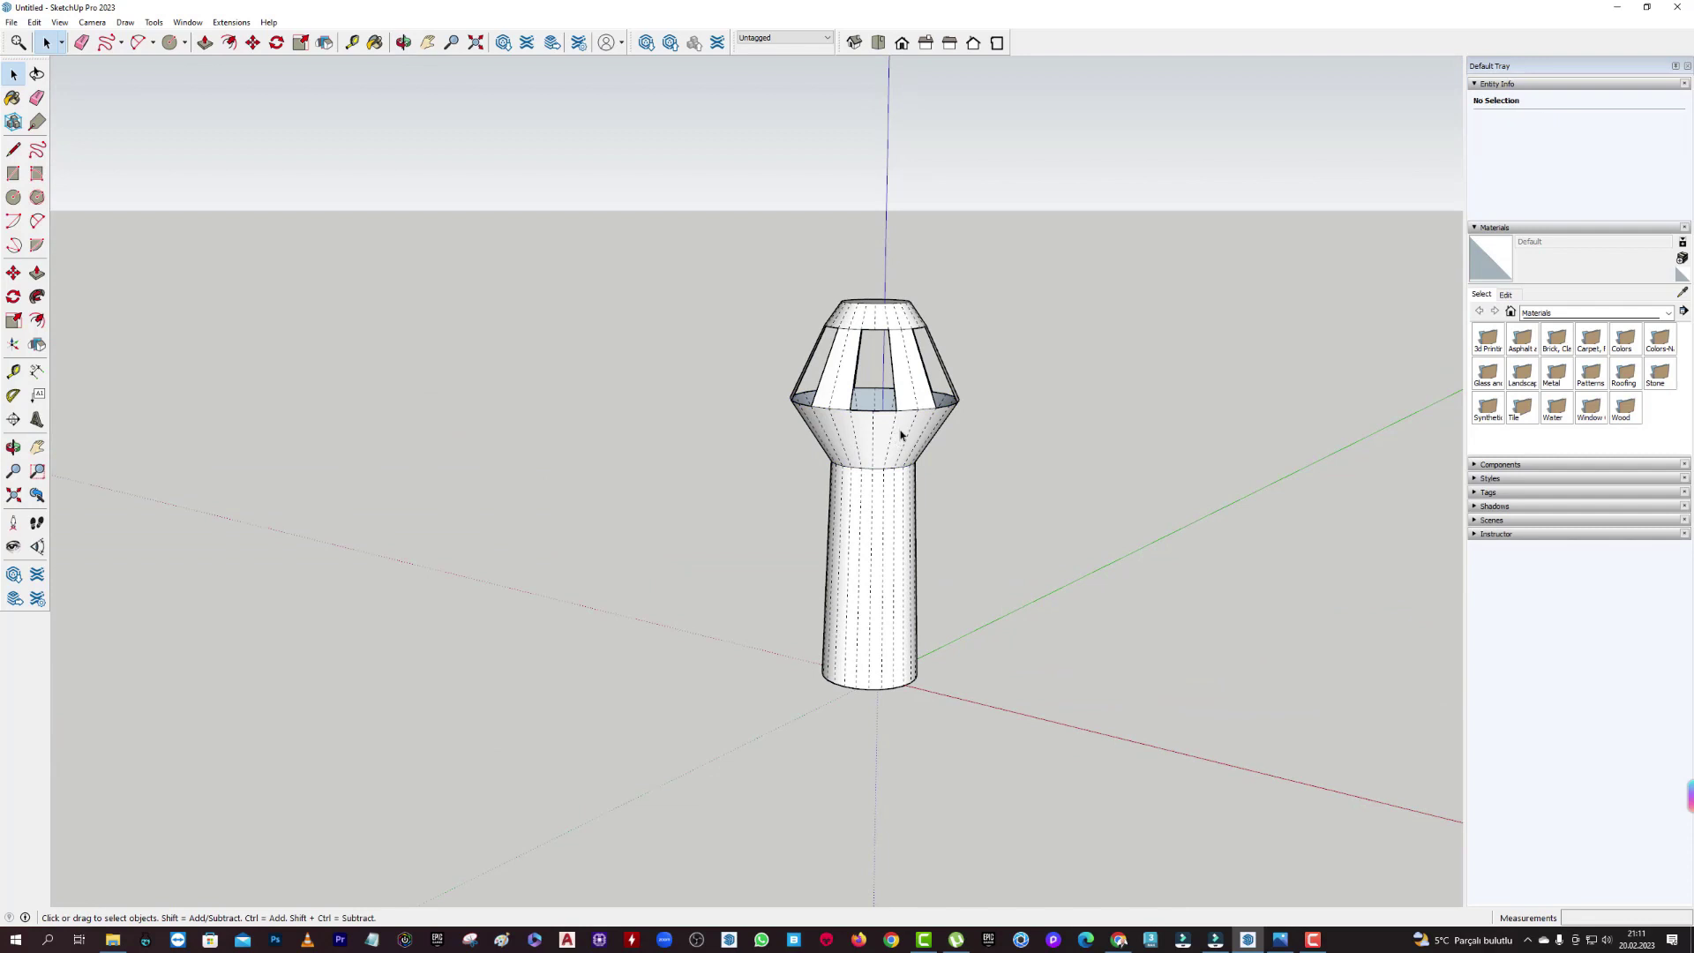
# Select All Connected to pick the whole lamp post, then click one lower-cone face.
pyautogui.rightClick(900, 434)
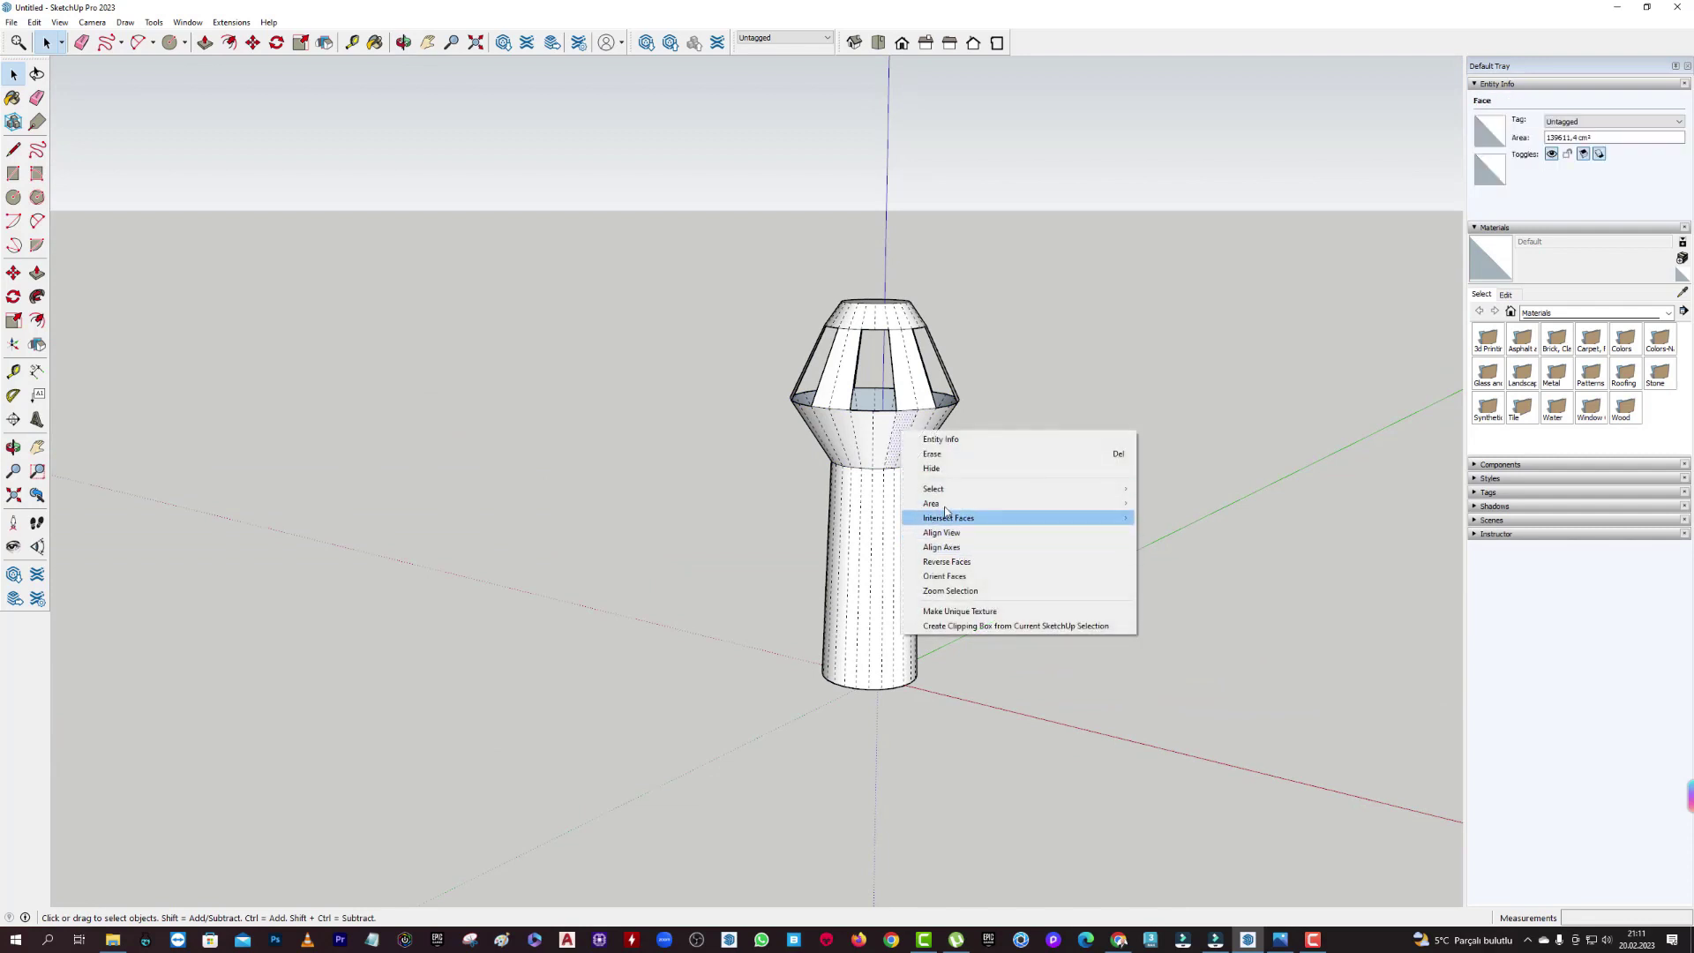
pyautogui.click(1181, 576)
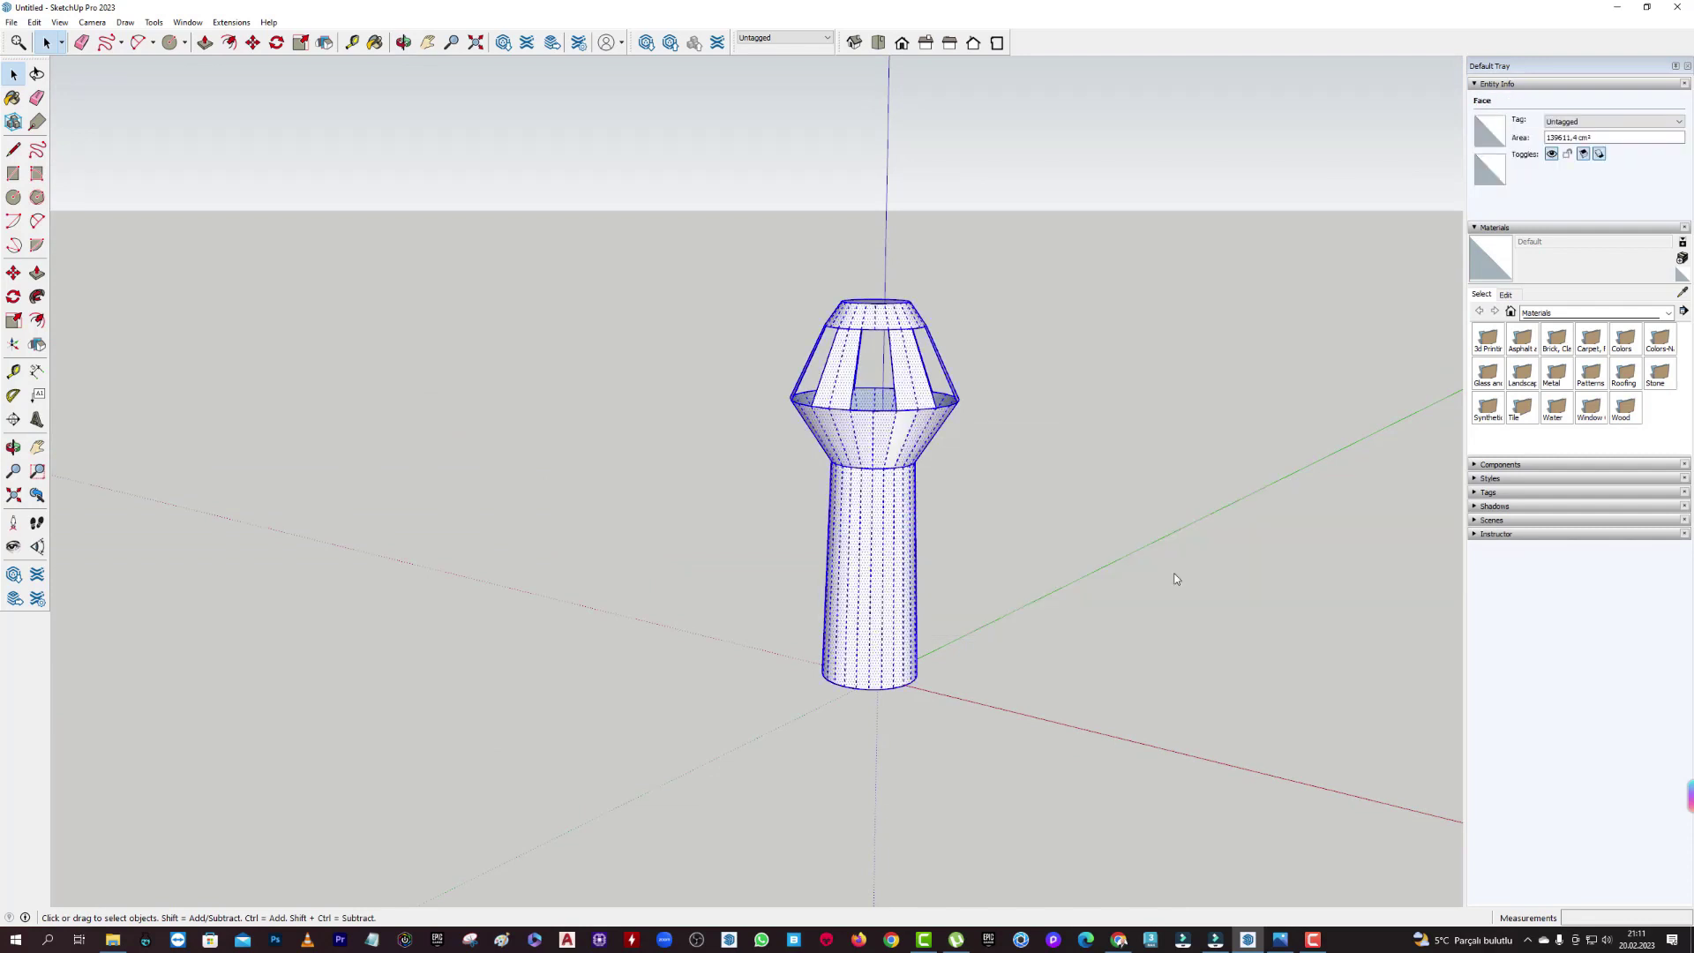
pyautogui.scroll(3, 945, 441)
pyautogui.moveTo(915, 427)
pyautogui.mouseDown(button='middle')
pyautogui.moveTo(1070, 404)
pyautogui.moveTo(908, 347)
pyautogui.mouseUp(button='middle')
pyautogui.scroll(2, 898, 412)
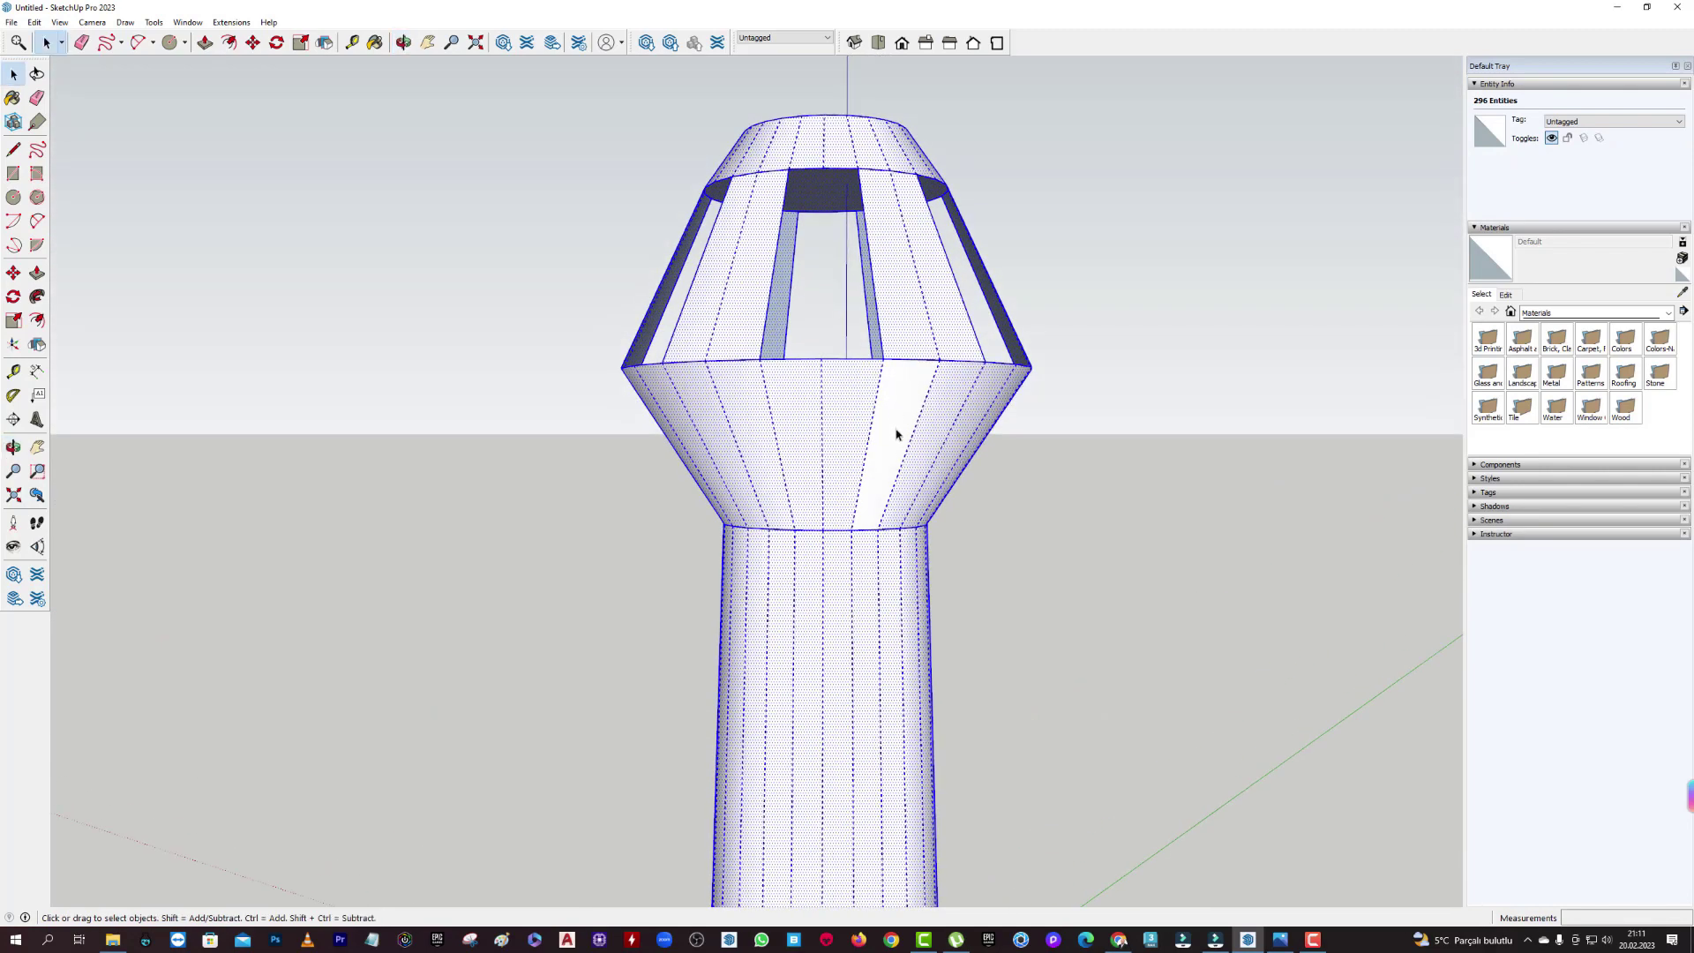
pyautogui.click(898, 412)
pyautogui.rightClick(898, 412)
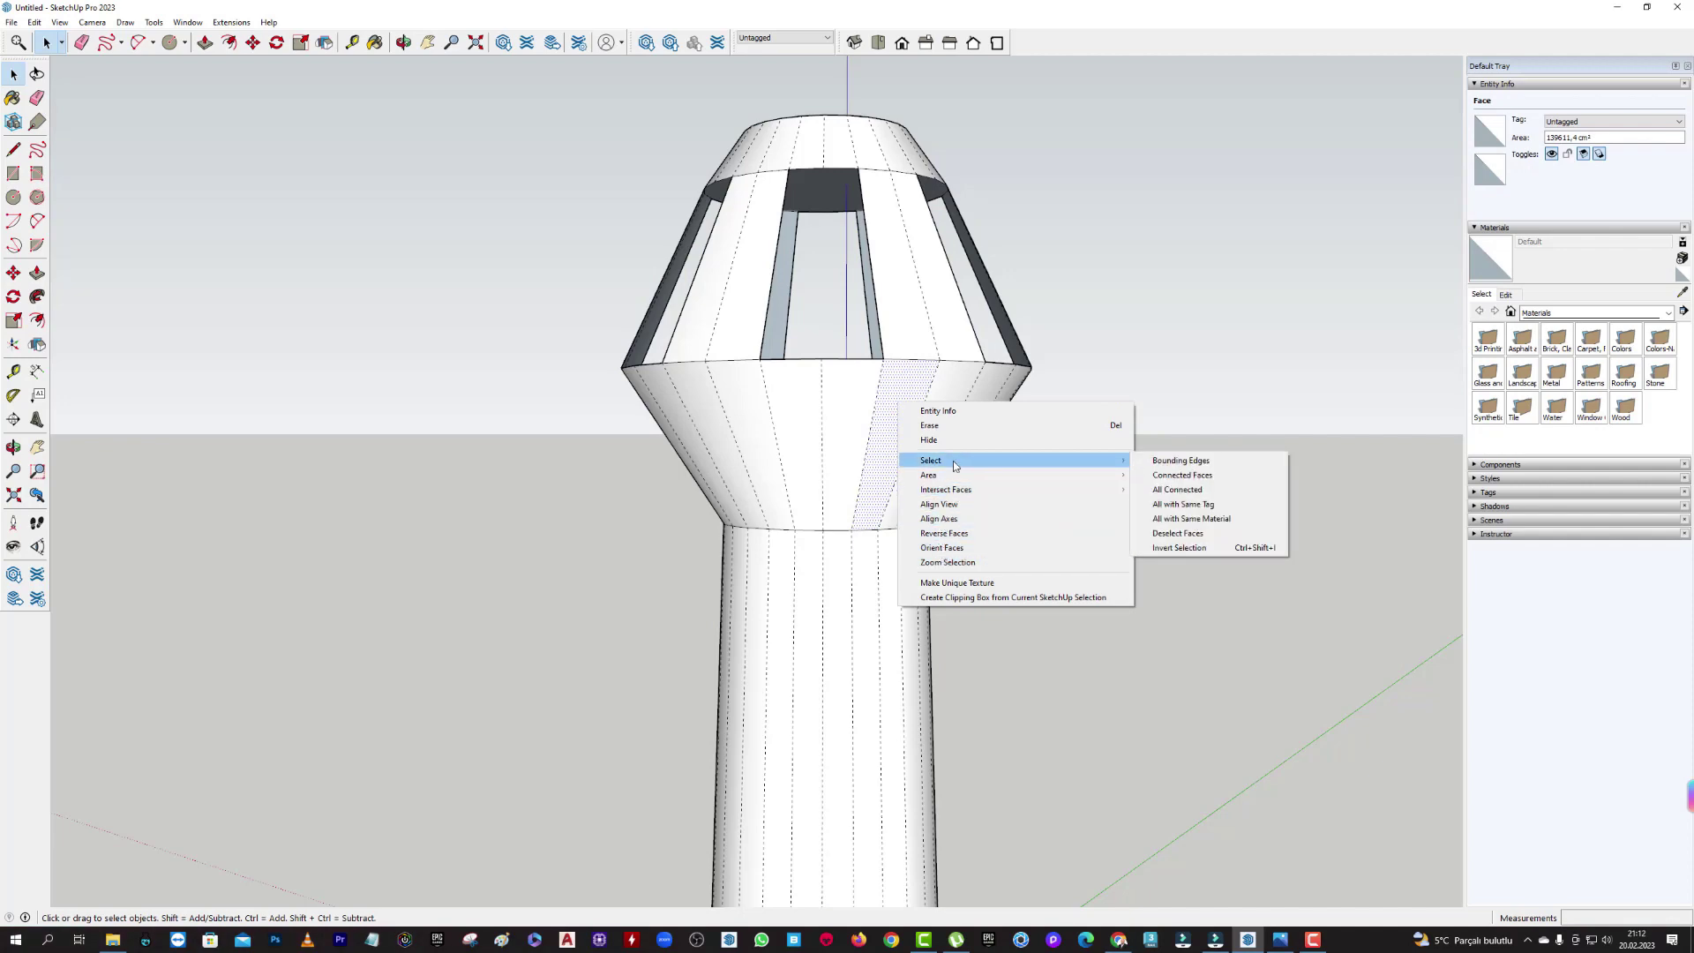
pyautogui.click(1151, 548)
pyautogui.moveTo(1086, 374)
pyautogui.mouseDown(button='middle')
pyautogui.moveTo(965, 522)
pyautogui.moveTo(1086, 473)
pyautogui.mouseUp(button='middle')
pyautogui.scroll(-3, 920, 455)
pyautogui.scroll(-3, 794, 450)
pyautogui.moveTo(699, 447)
pyautogui.mouseDown(button='middle')
pyautogui.moveTo(1077, 257)
pyautogui.moveTo(929, 382)
pyautogui.moveTo(944, 406)
pyautogui.moveTo(917, 397)
pyautogui.mouseUp(button='middle')
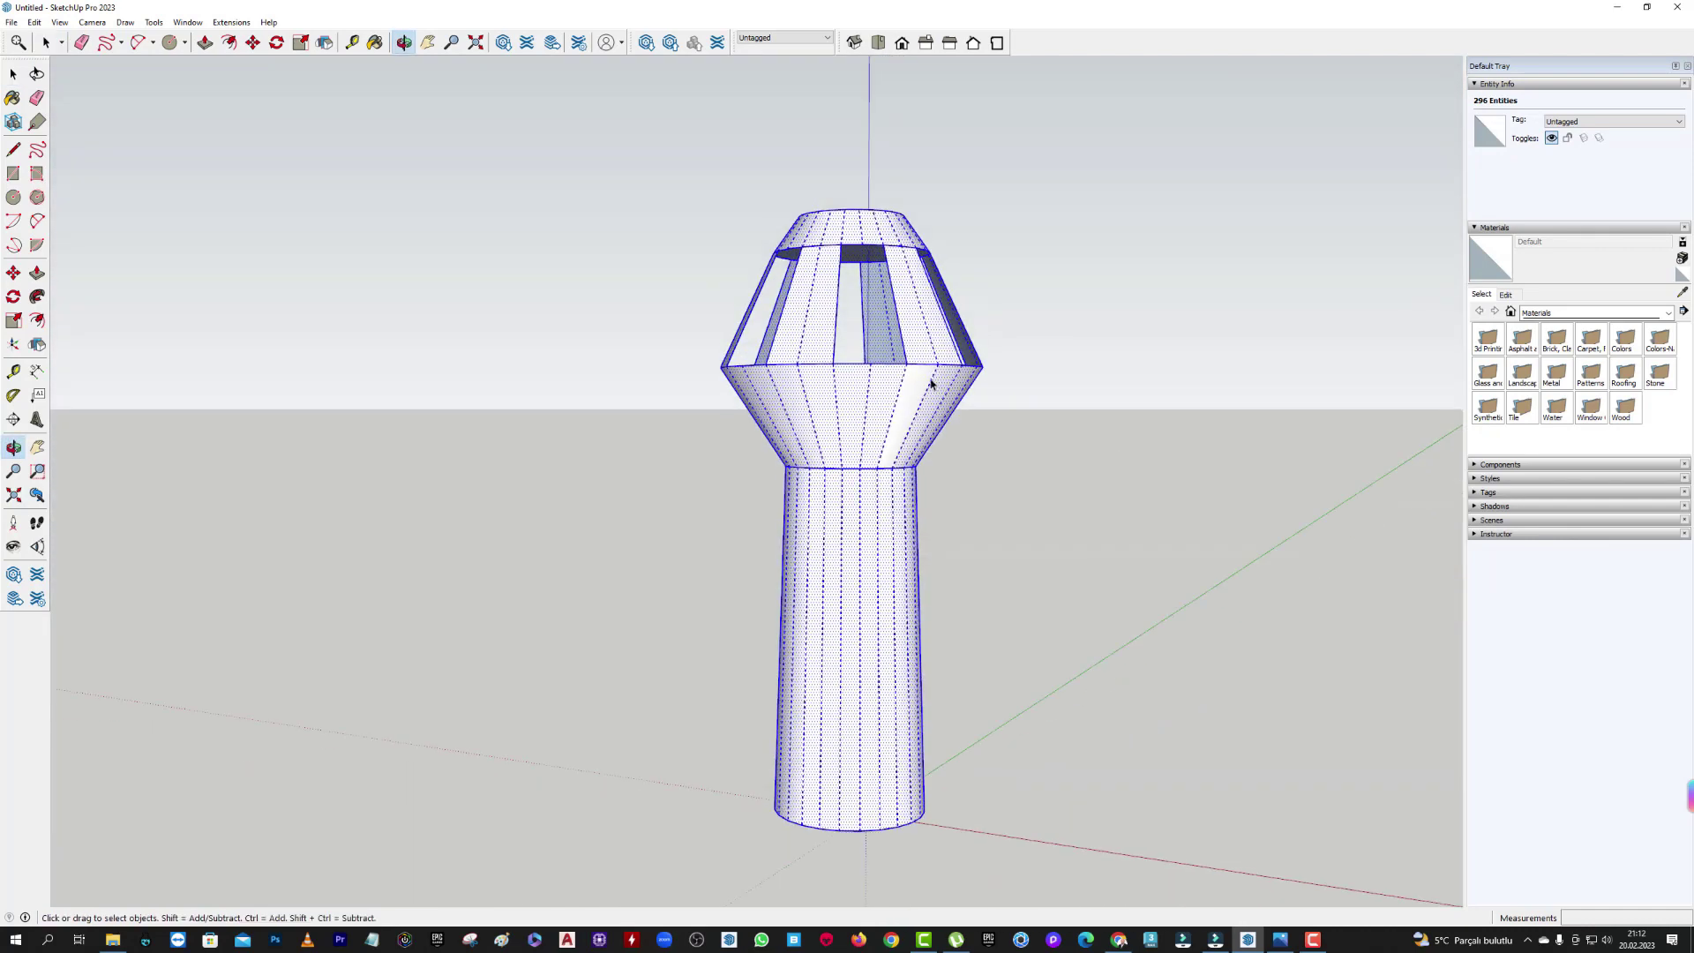
pyautogui.scroll(-3, 970, 388)
pyautogui.click(1040, 389)
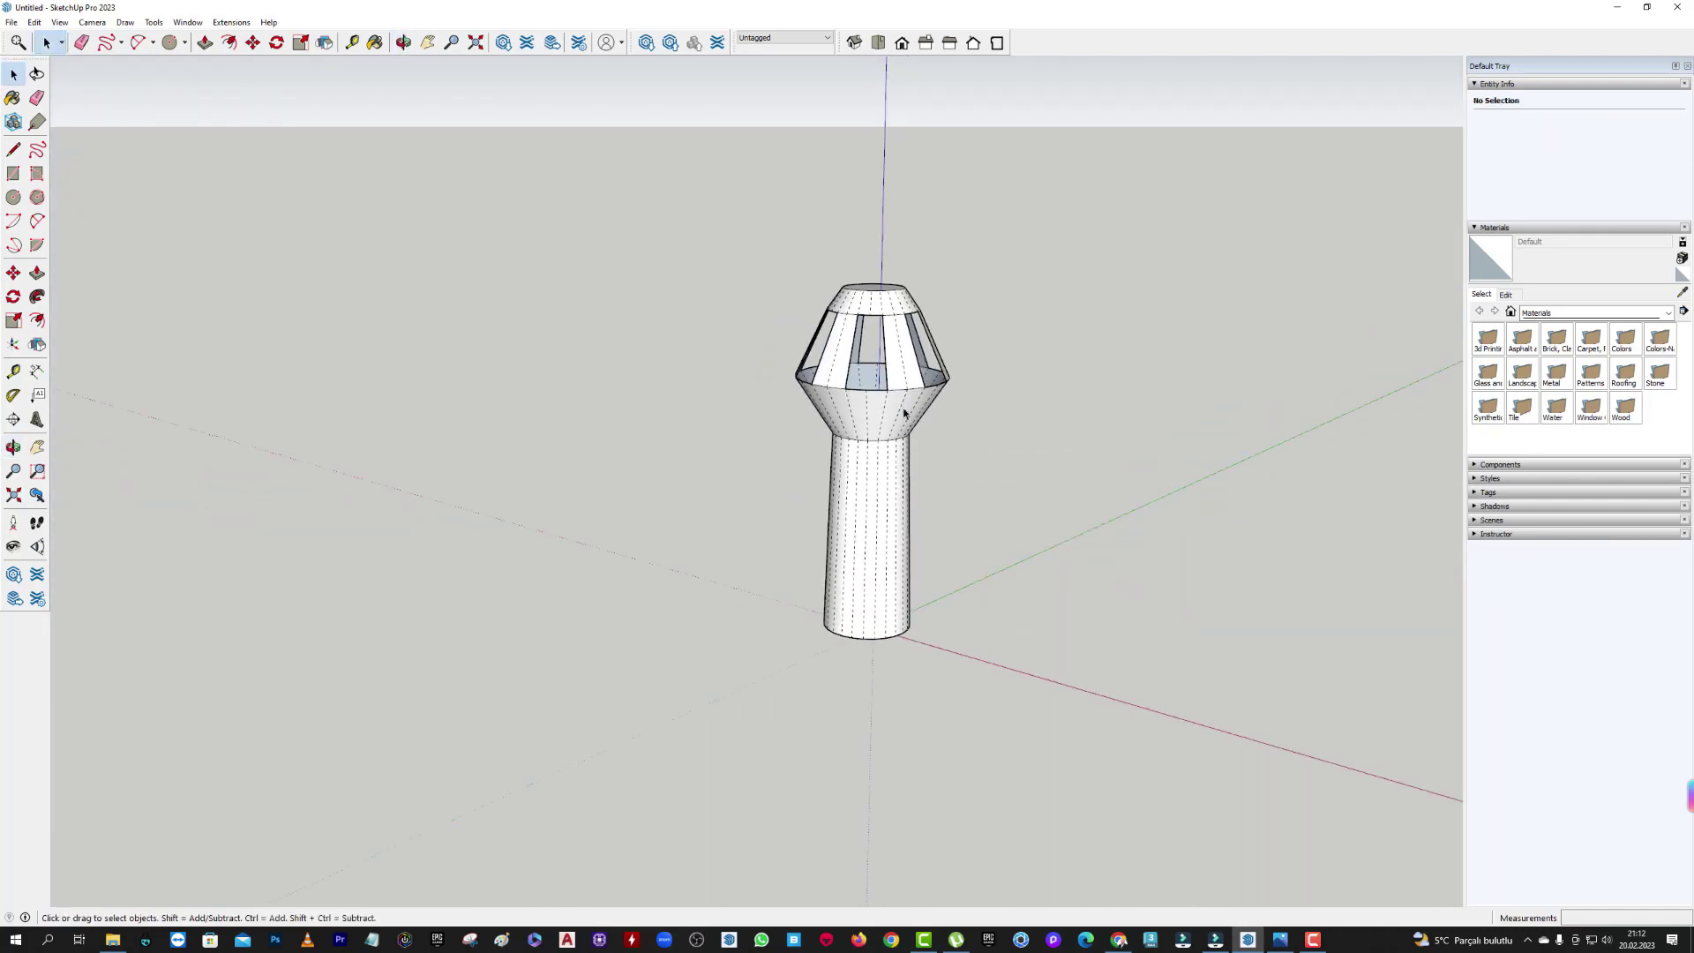
pyautogui.scroll(2, 905, 411)
pyautogui.scroll(-1, 886, 388)
pyautogui.scroll(-1, 838, 383)
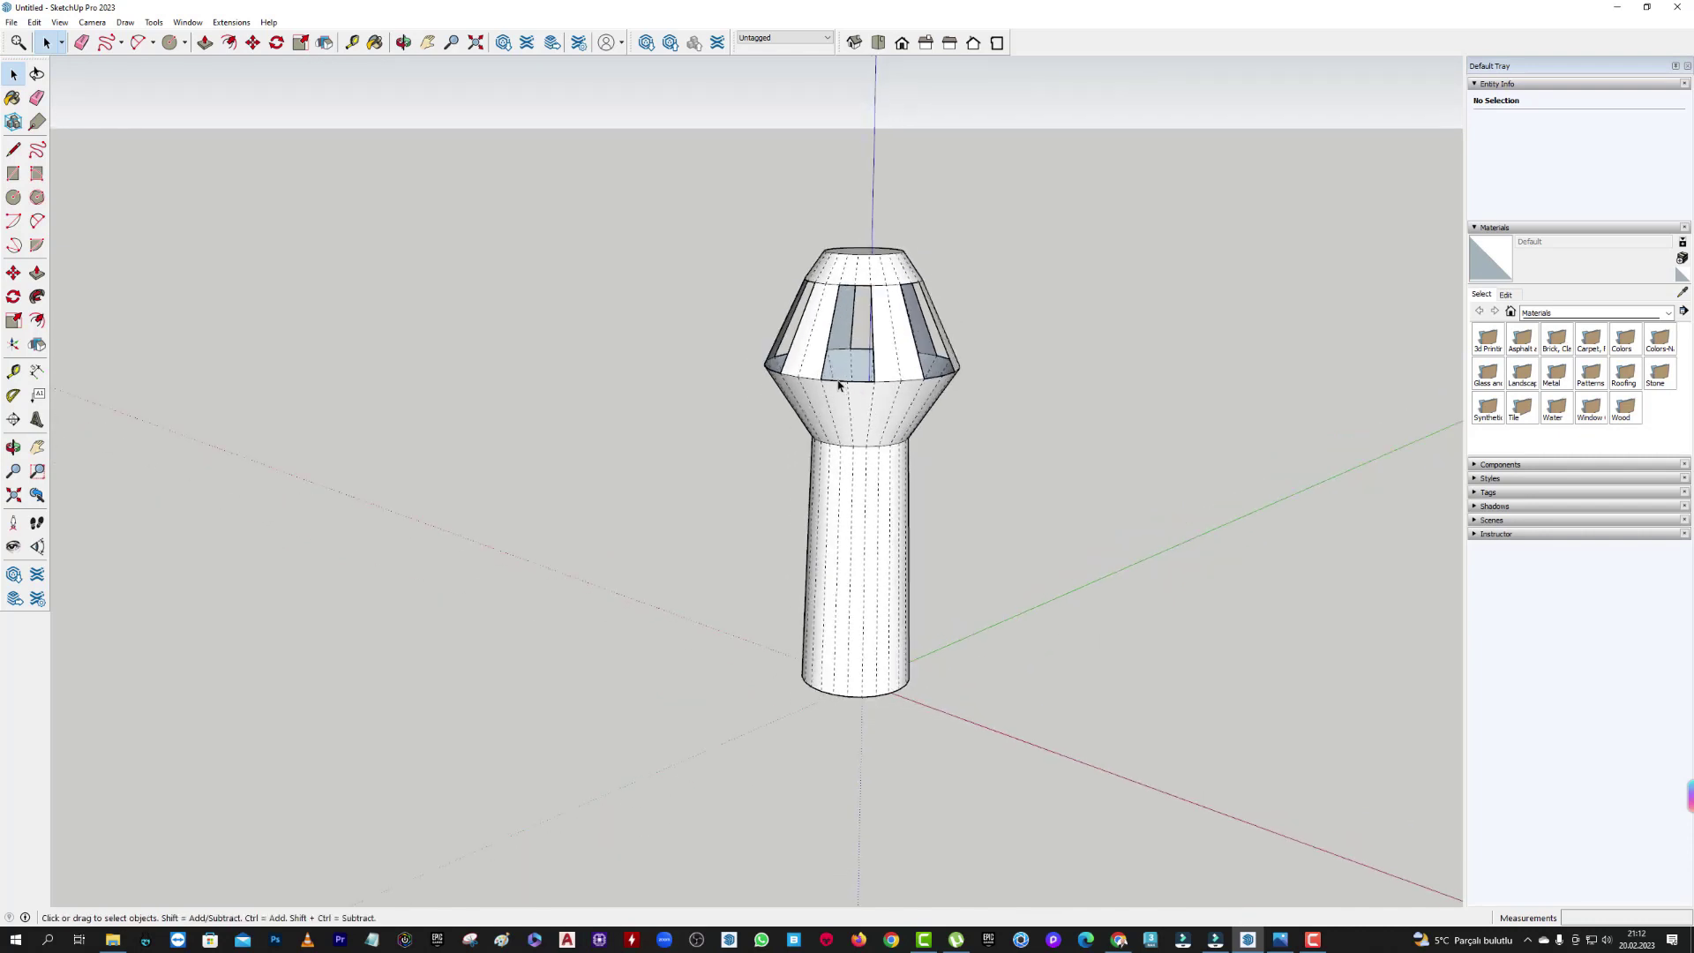